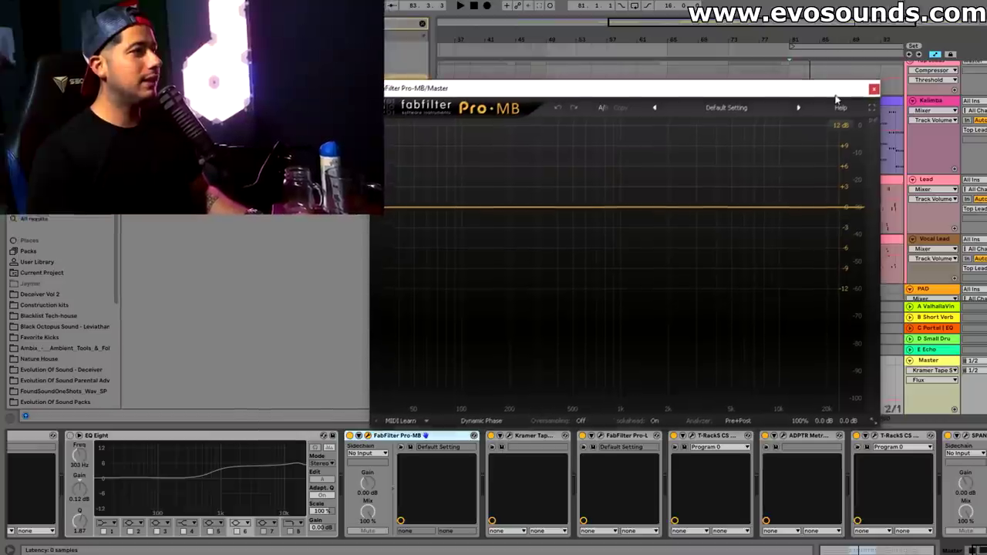
# Start playback and move Pro-MB after Kramer Tape on the master, with its editor reopened
pyautogui.click(870, 92)
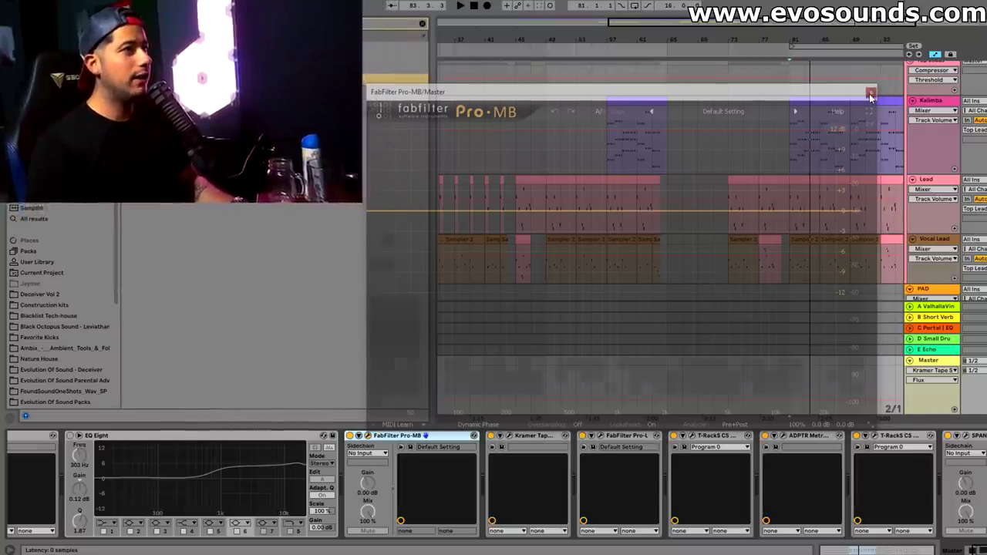
pyautogui.press('space')
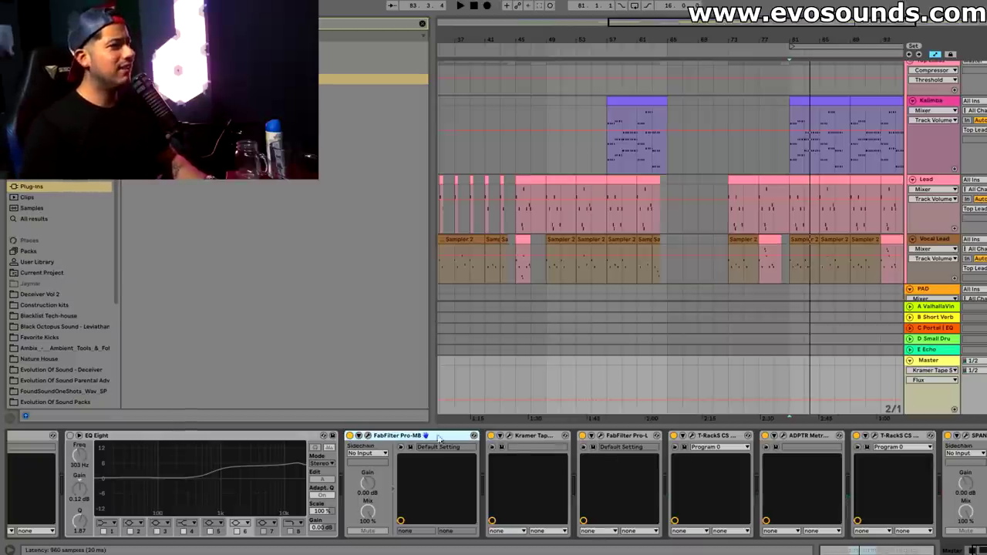
pyautogui.click(368, 435)
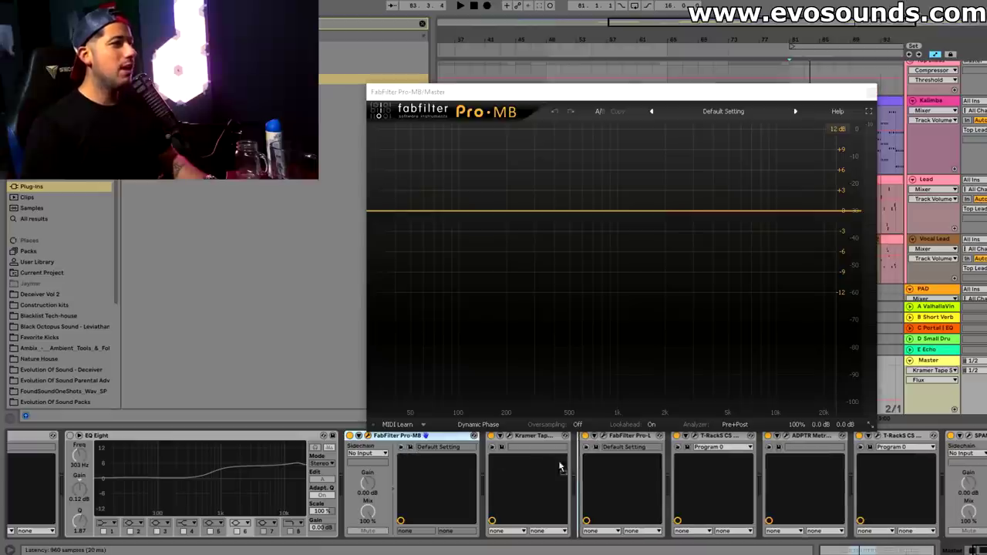
pyautogui.moveTo(572, 467); pyautogui.dragTo(570, 466)
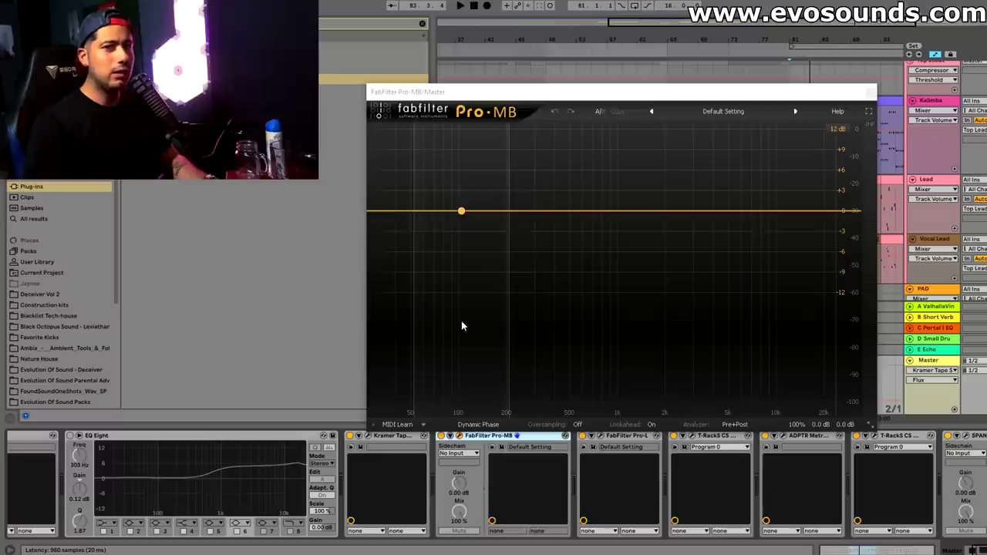
# Create four Pro-MB bands and set their crossovers, the band 1/2 split near 131 Hz
pyautogui.click(424, 229)
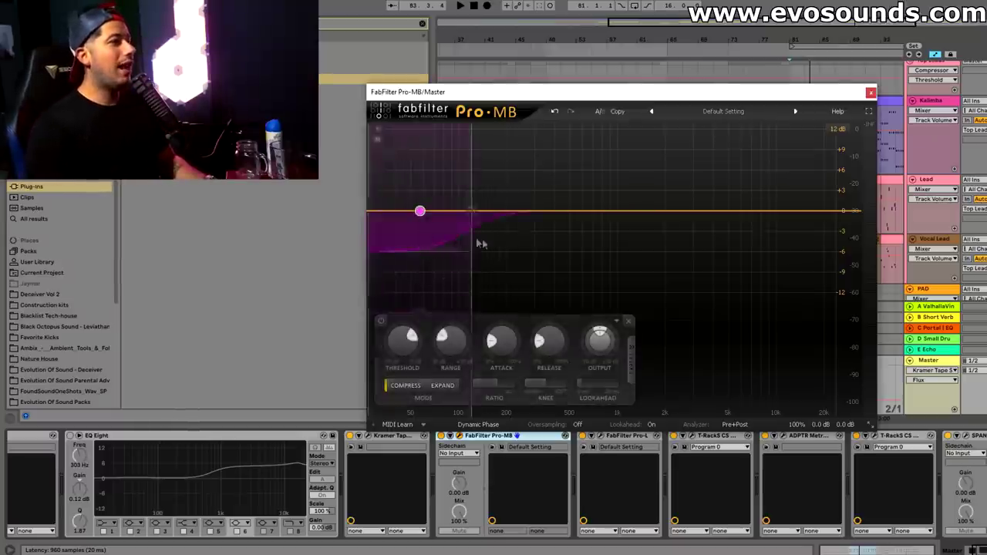
pyautogui.moveTo(470, 263)
pyautogui.mouseDown()
pyautogui.moveTo(491, 266)
pyautogui.moveTo(468, 267)
pyautogui.mouseUp()
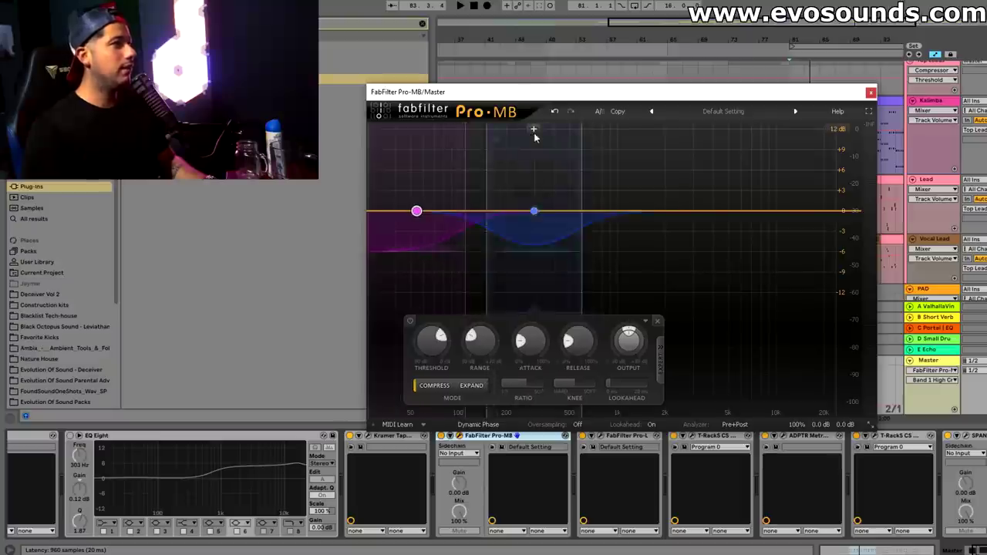
pyautogui.click(651, 131)
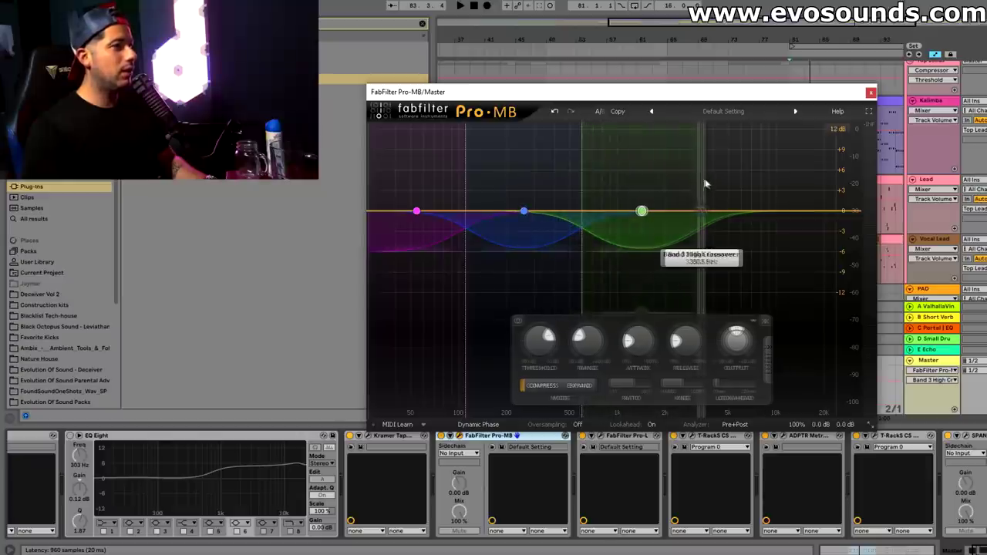
pyautogui.moveTo(731, 175); pyautogui.dragTo(709, 174)
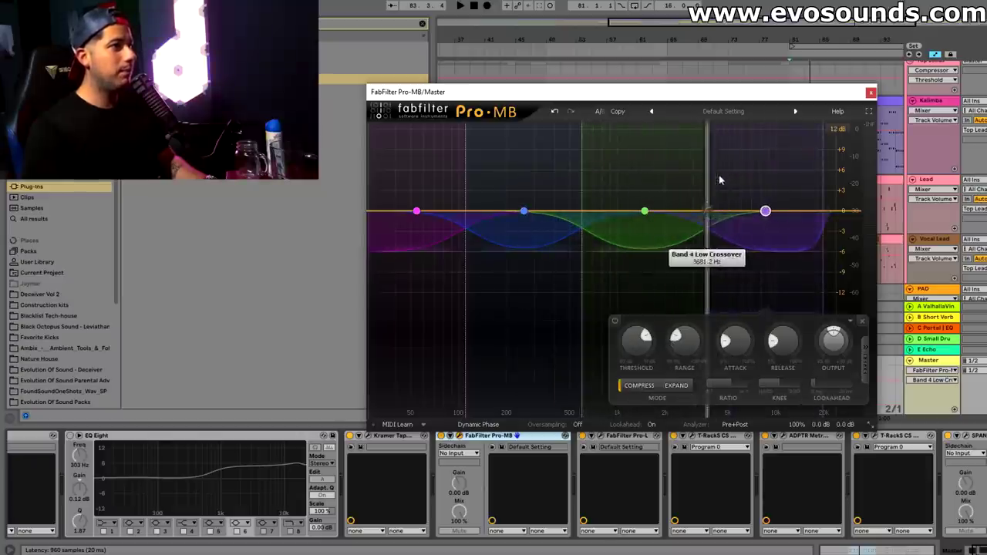
pyautogui.moveTo(835, 198); pyautogui.dragTo(860, 198)
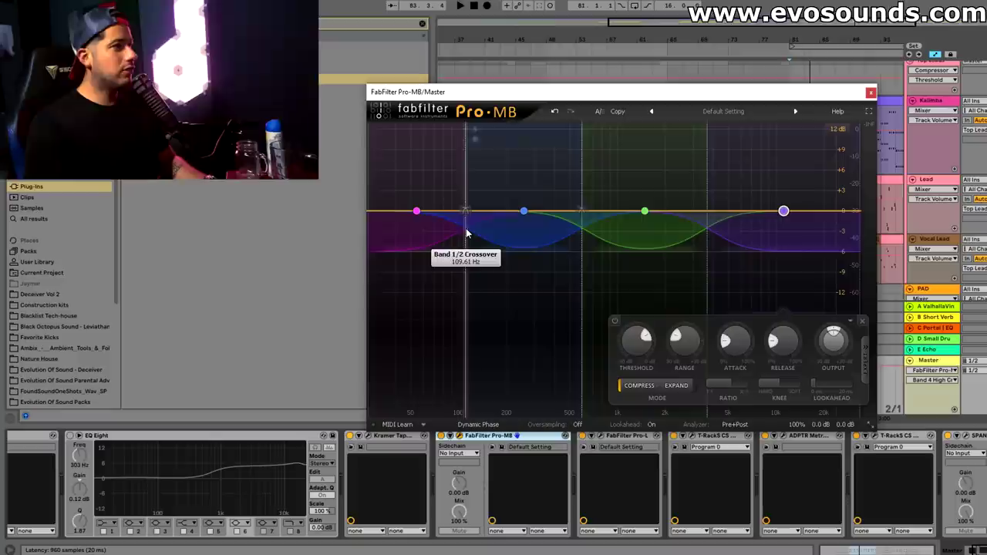
pyautogui.moveTo(467, 233); pyautogui.dragTo(478, 236)
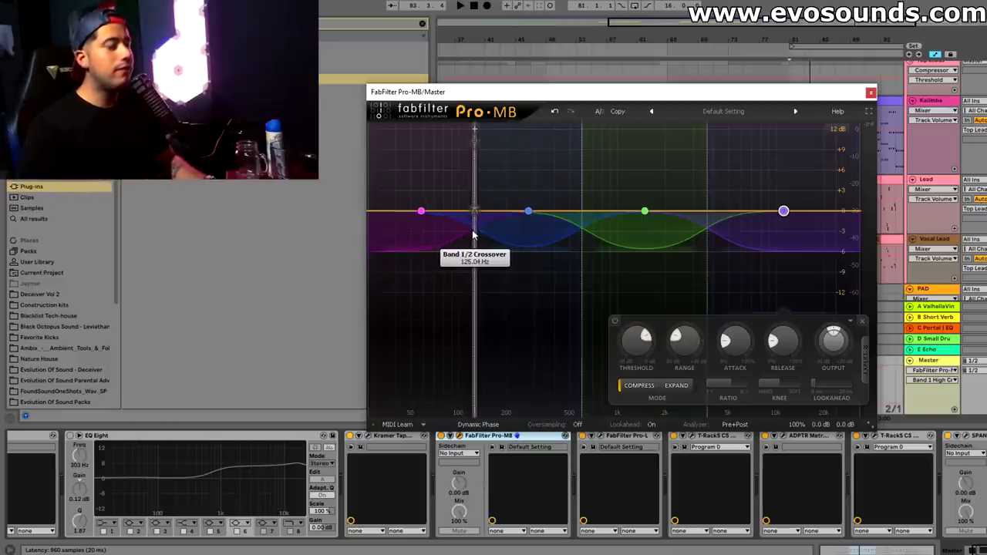
# Solo the lowest band during playback and lower its crossover to about 111 Hz
pyautogui.click(378, 131)
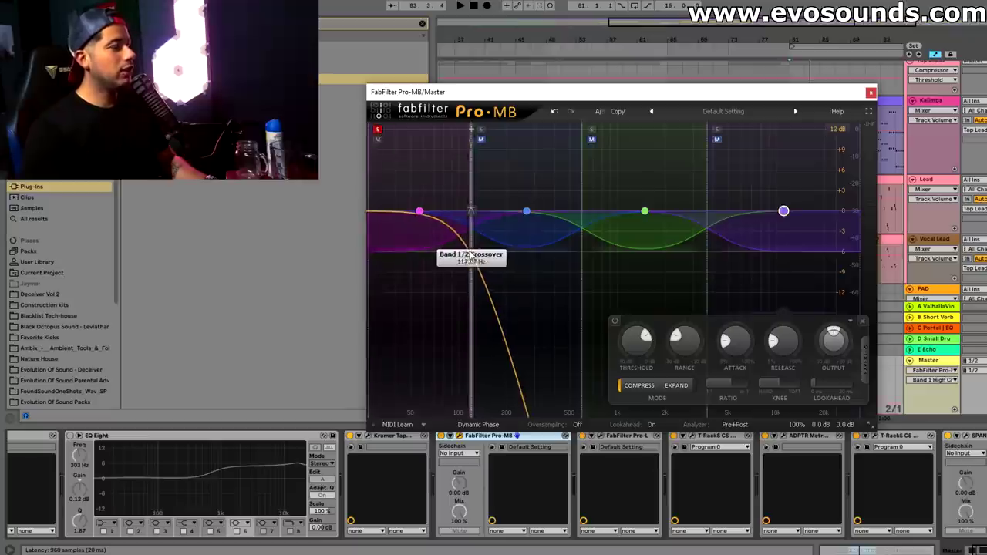
pyautogui.moveTo(472, 255); pyautogui.dragTo(477, 255)
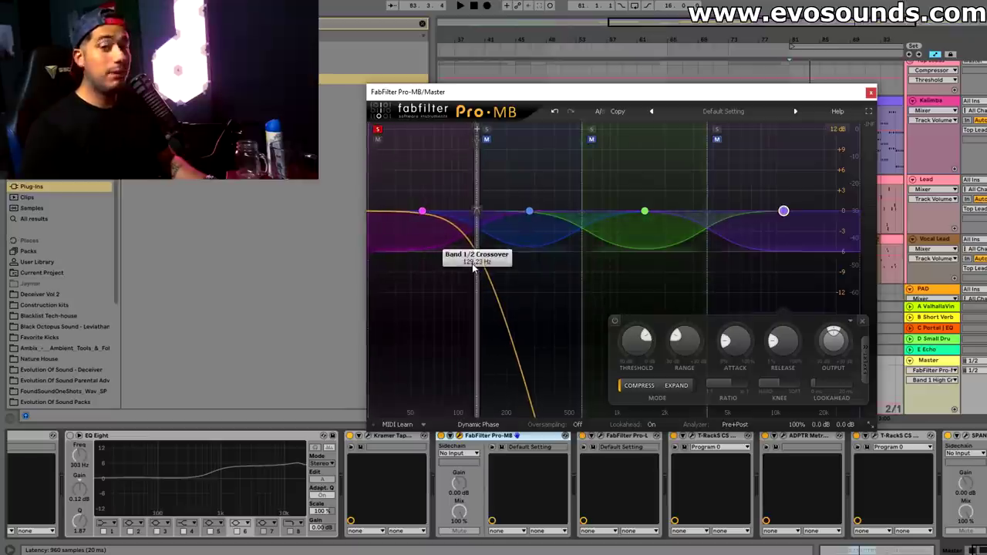
pyautogui.press('space')
pyautogui.moveTo(474, 266); pyautogui.dragTo(461, 265)
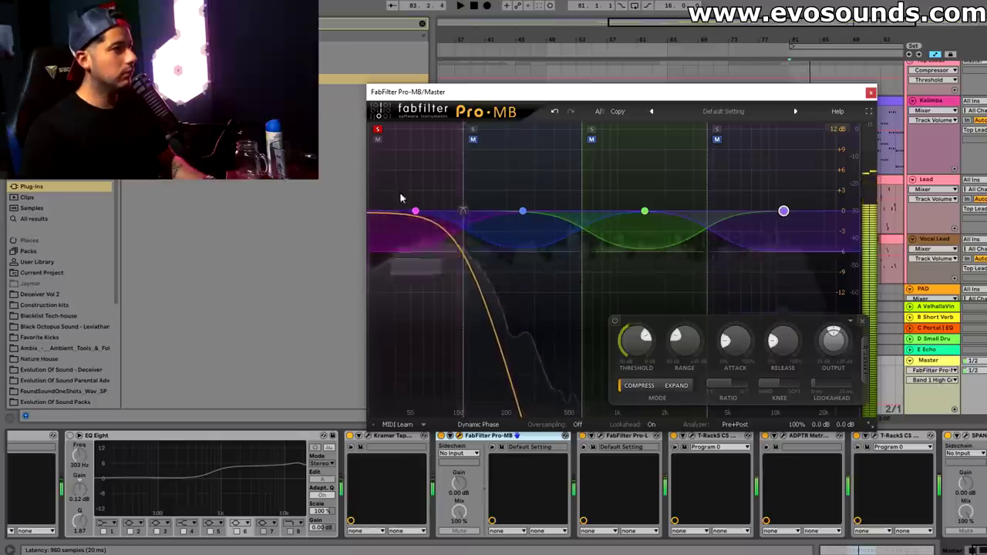
# Solo band 2 and set the 2/3 crossover below 596 Hz and 3/4 near 3810 Hz
pyautogui.press('space')
pyautogui.click(377, 130)
pyautogui.click(473, 130)
pyautogui.press('space')
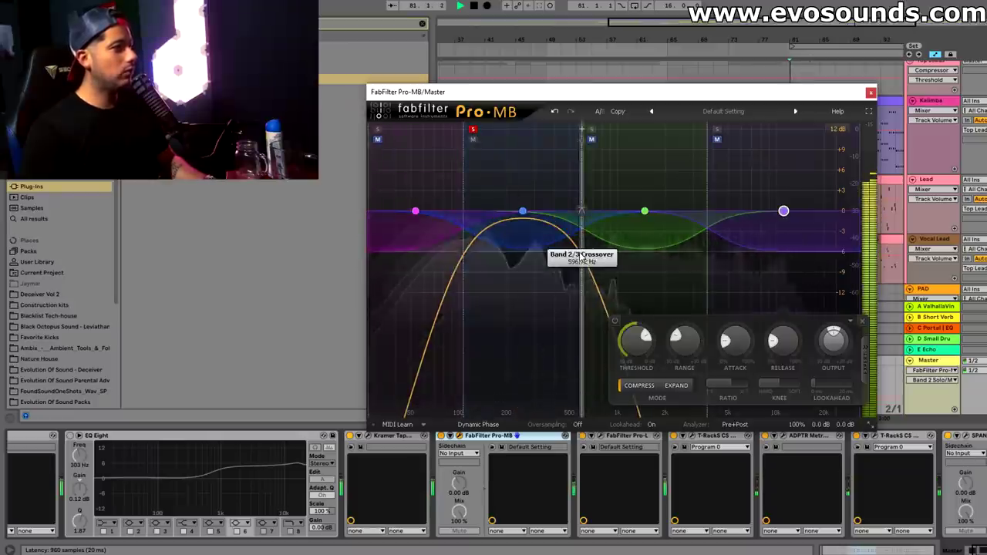
pyautogui.moveTo(584, 258)
pyautogui.mouseDown()
pyautogui.moveTo(563, 254)
pyautogui.moveTo(573, 255)
pyautogui.mouseUp()
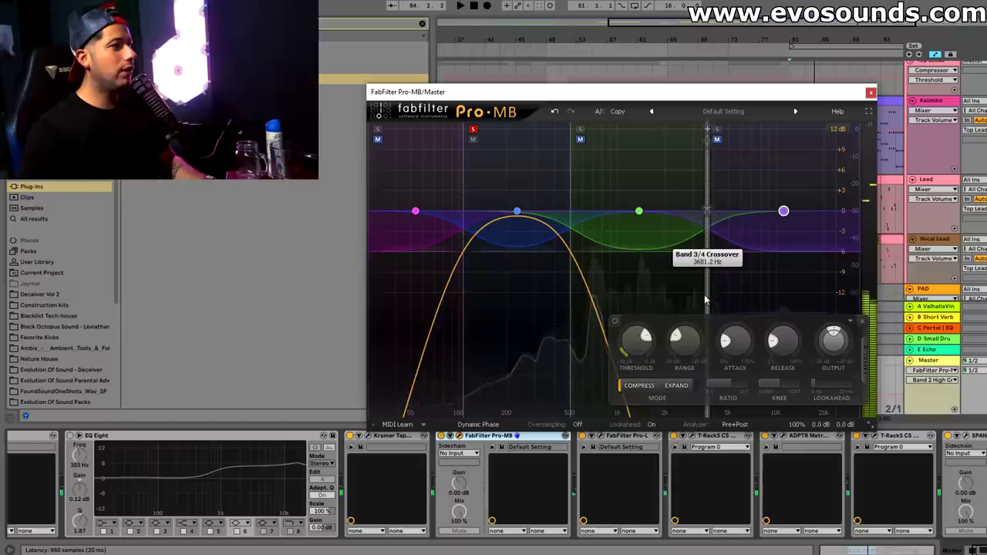
pyautogui.moveTo(706, 300); pyautogui.dragTo(711, 300)
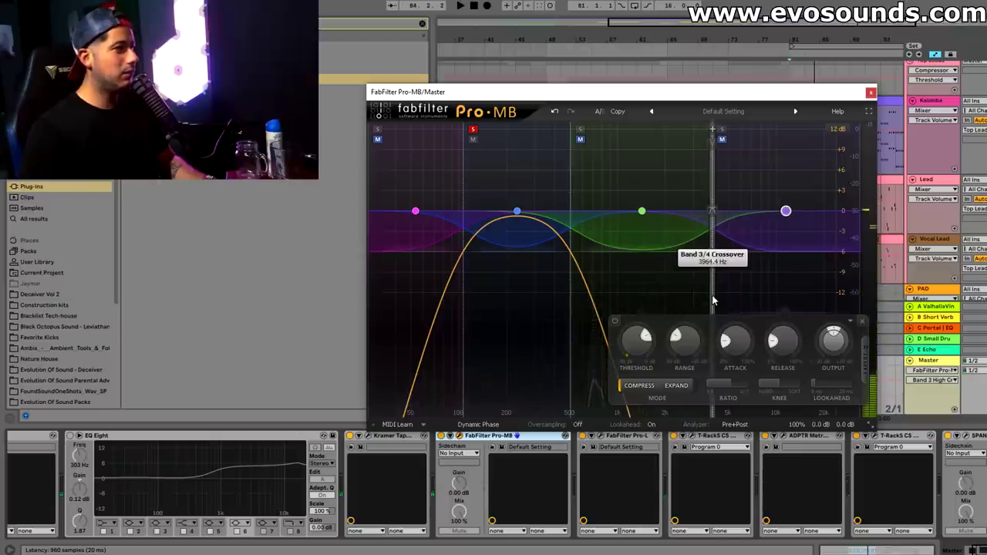
# Audition band 3, then solo only the top band and raise its crossover to about 4870 Hz
pyautogui.click(579, 129)
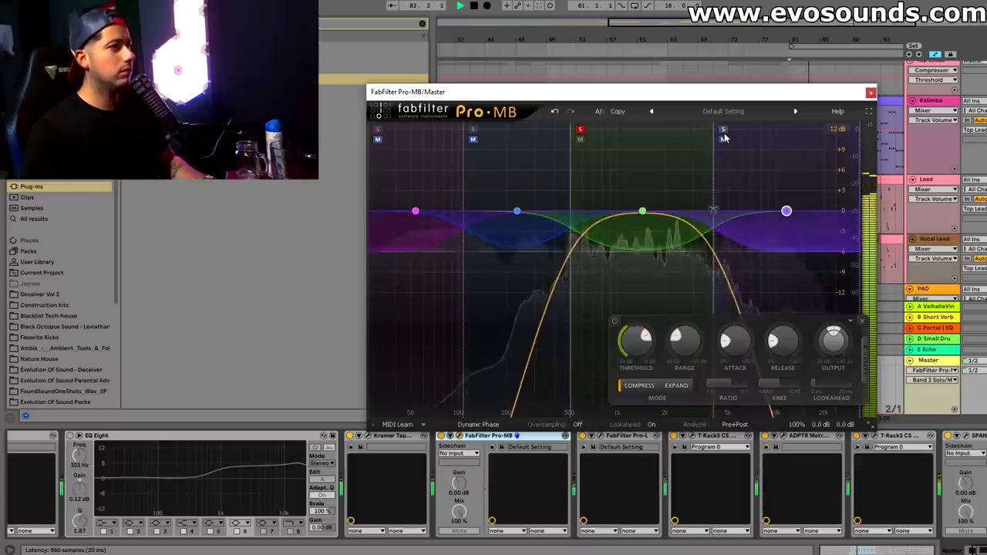
pyautogui.moveTo(723, 138)
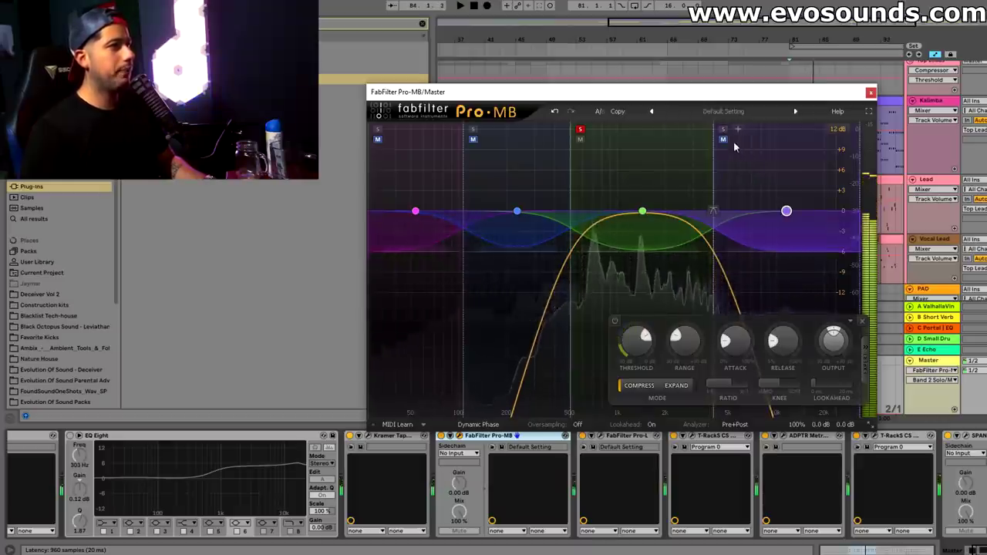
pyautogui.click(723, 130)
pyautogui.click(580, 129)
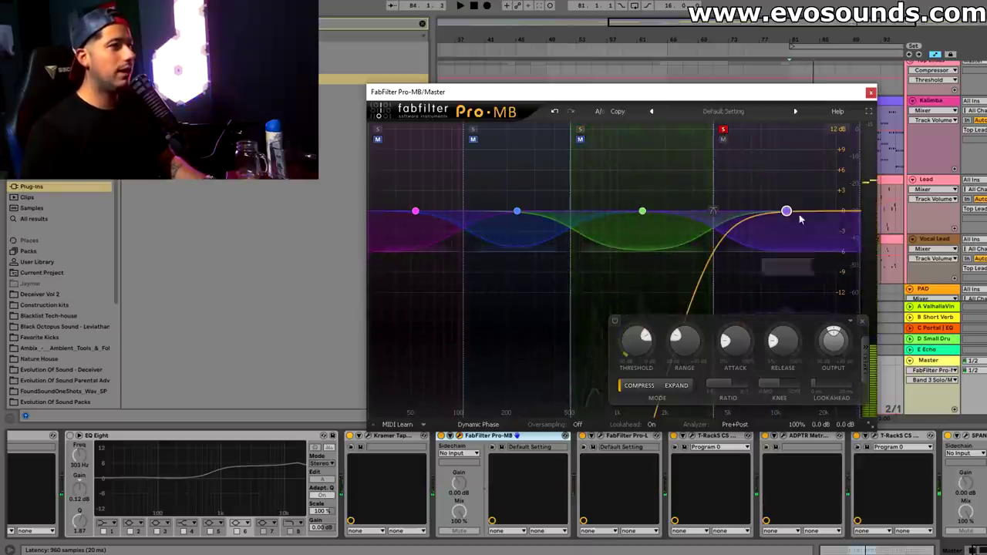
pyautogui.moveTo(713, 181); pyautogui.dragTo(729, 183)
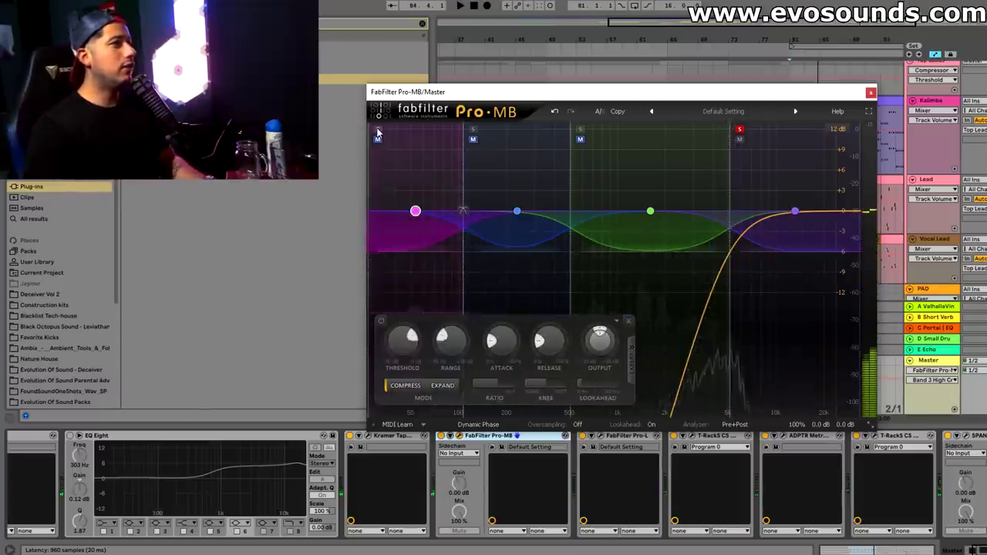
# Unsolo the top band and play the song with all four bands together
pyautogui.click(741, 130)
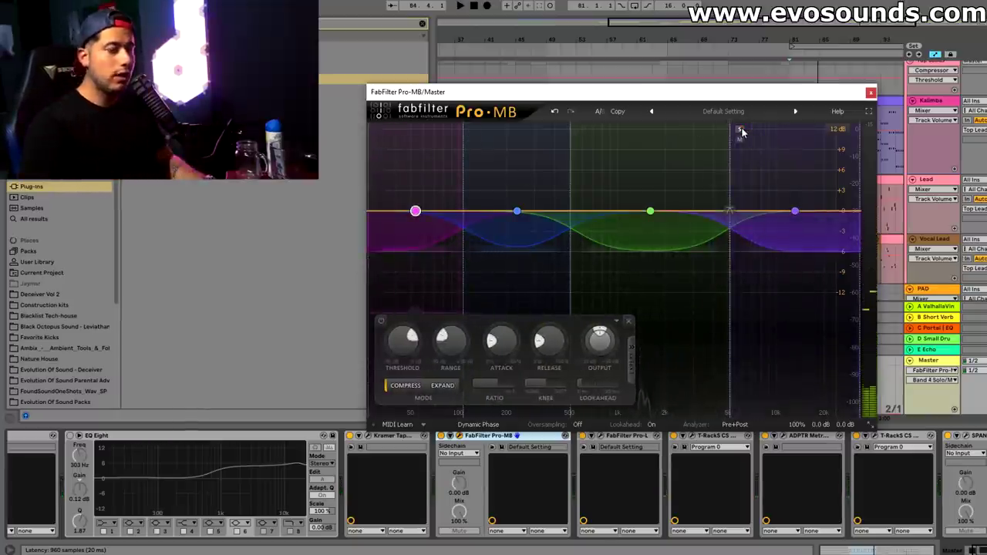
pyautogui.press('space')
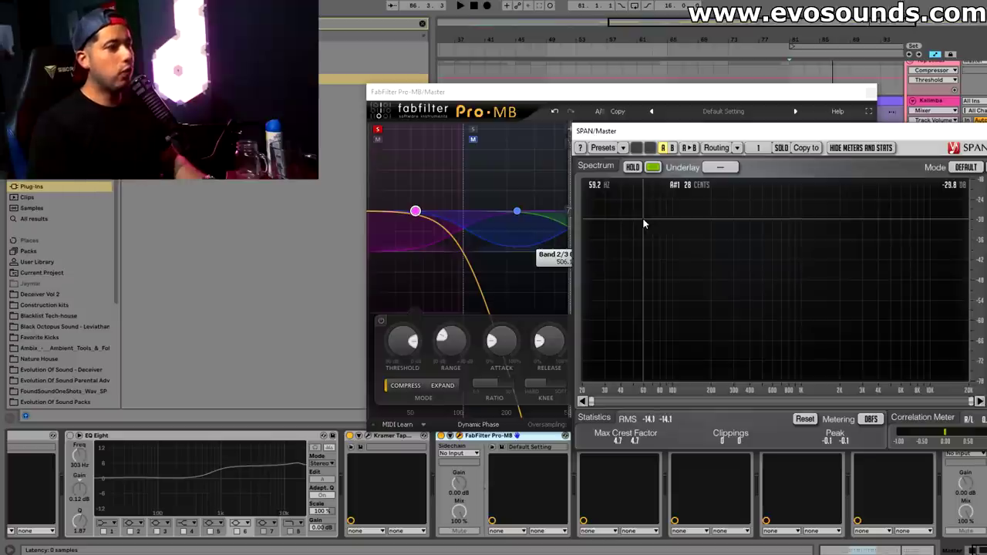
# Lower band 1's threshold to about -17.9 dB and A/B the band bypassed versus active
pyautogui.click(416, 330)
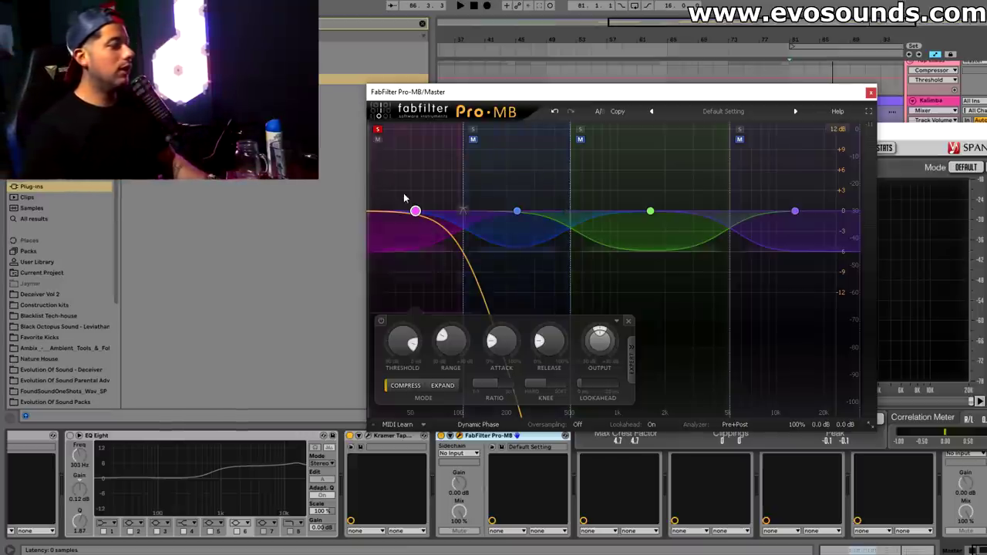
pyautogui.press('space')
pyautogui.moveTo(401, 341); pyautogui.dragTo(388, 375)
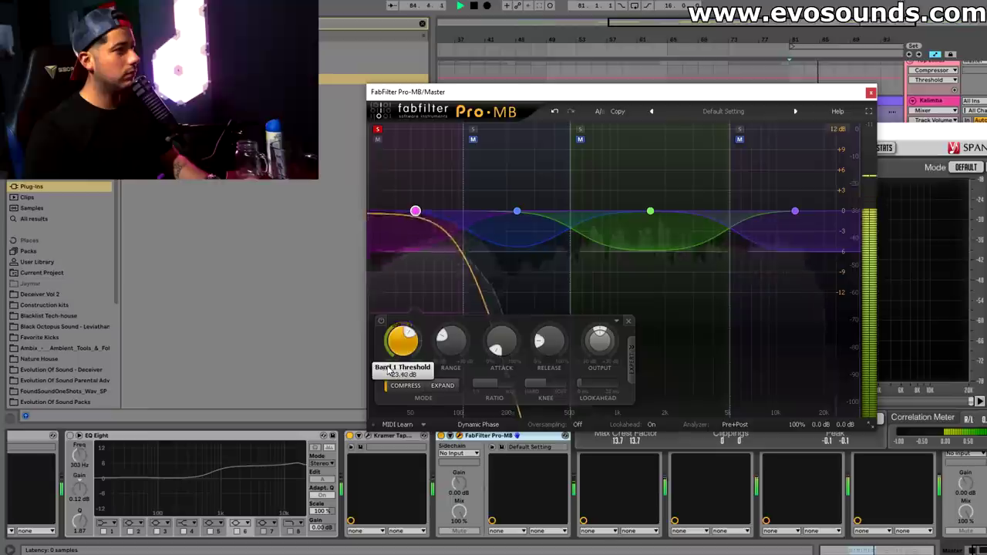
pyautogui.moveTo(384, 322)
pyautogui.click(383, 322)
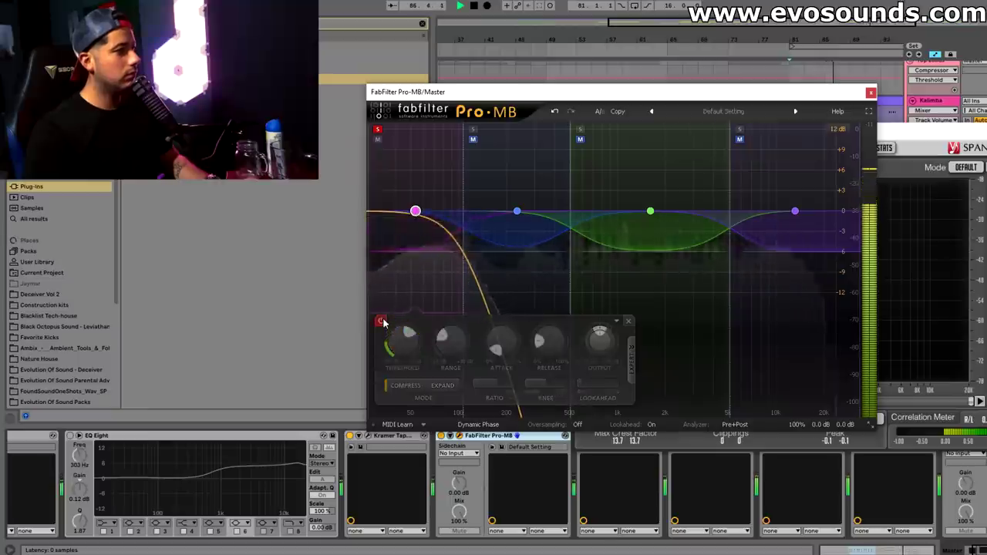
pyautogui.click(383, 321)
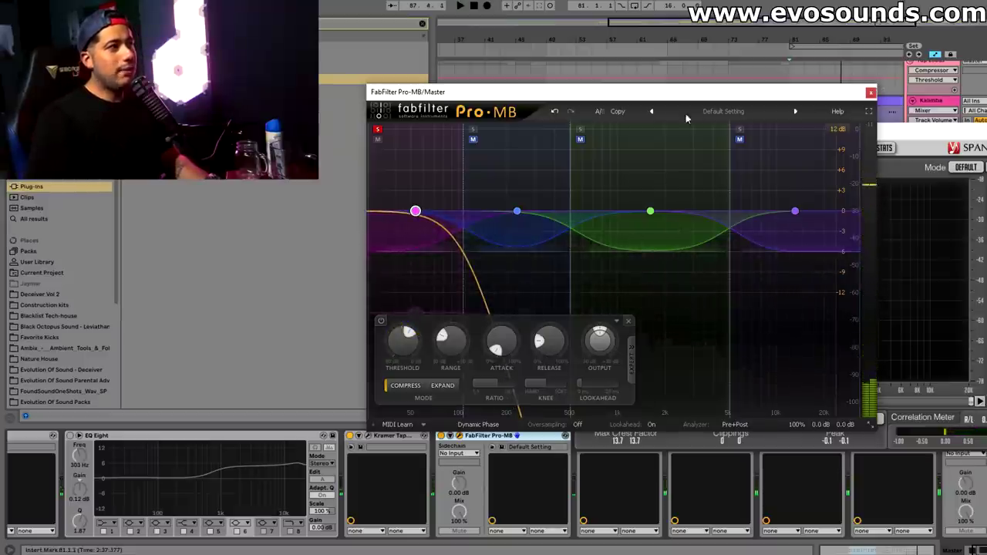
# Arrange the Pro-MB and SPAN windows and A/B the low band's bypass, leaving it on
pyautogui.moveTo(714, 93); pyautogui.dragTo(607, 106)
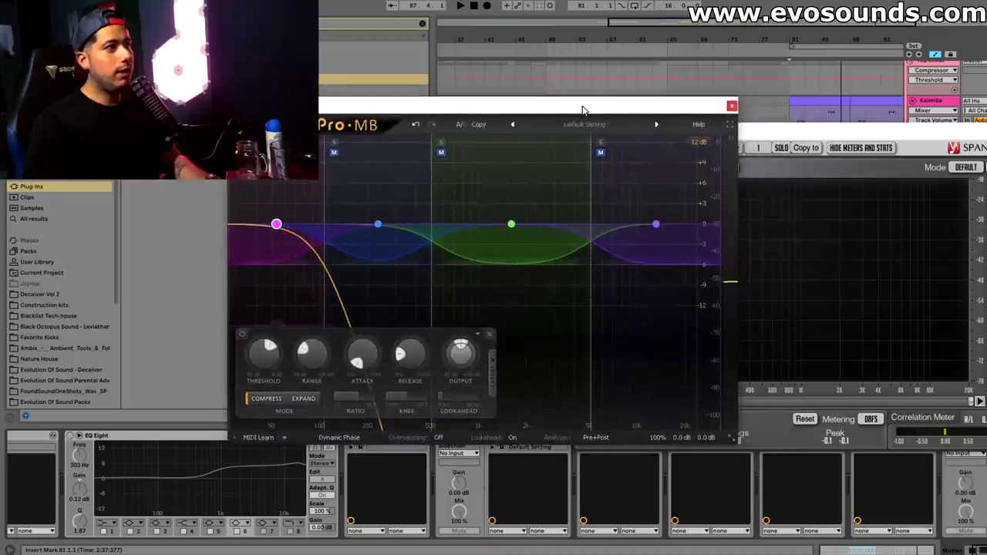
pyautogui.click(796, 134)
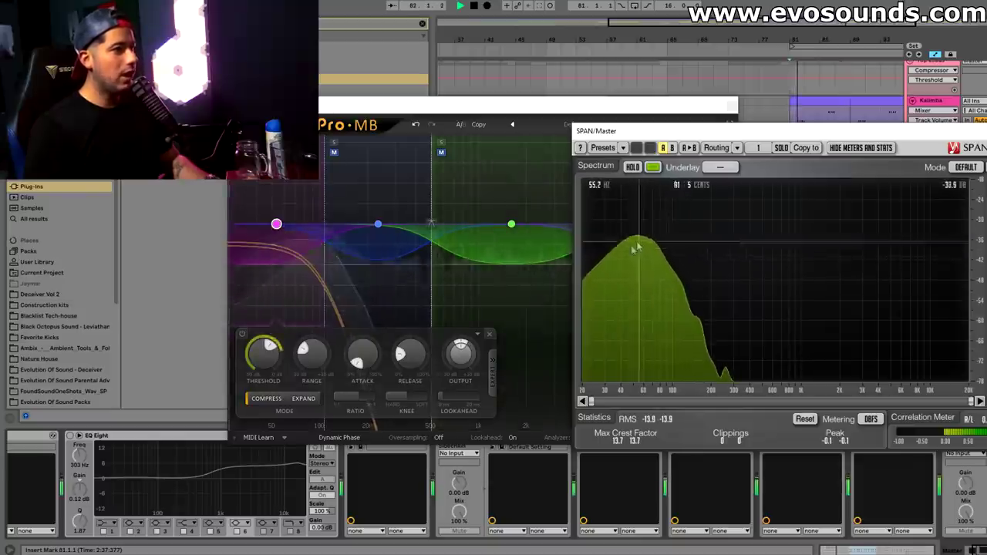
pyautogui.click(241, 333)
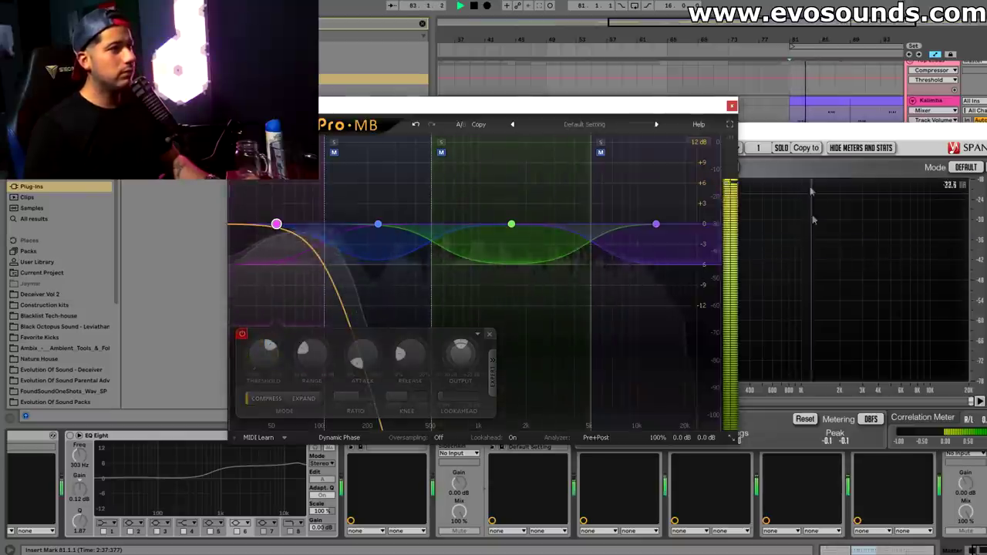
pyautogui.moveTo(812, 127); pyautogui.dragTo(967, 128)
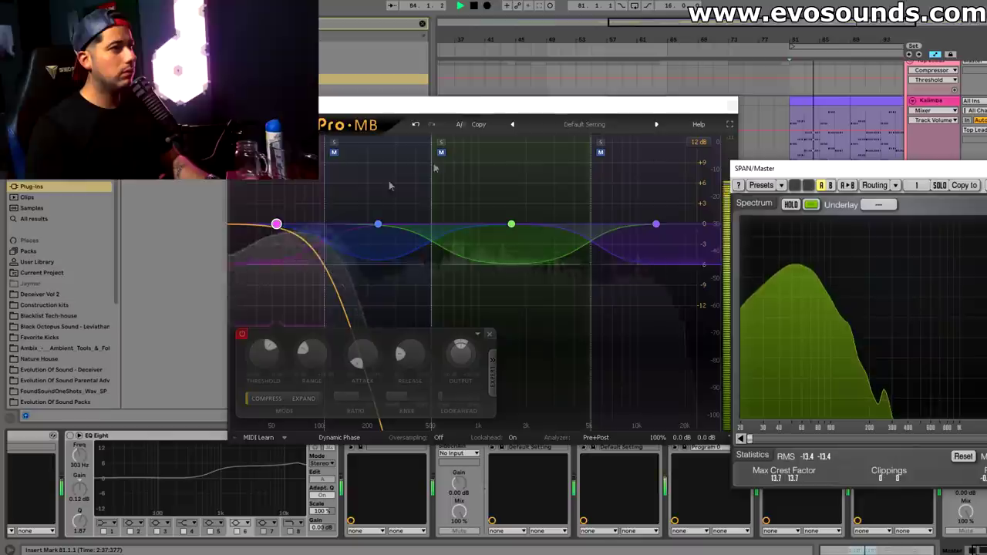
pyautogui.click(241, 334)
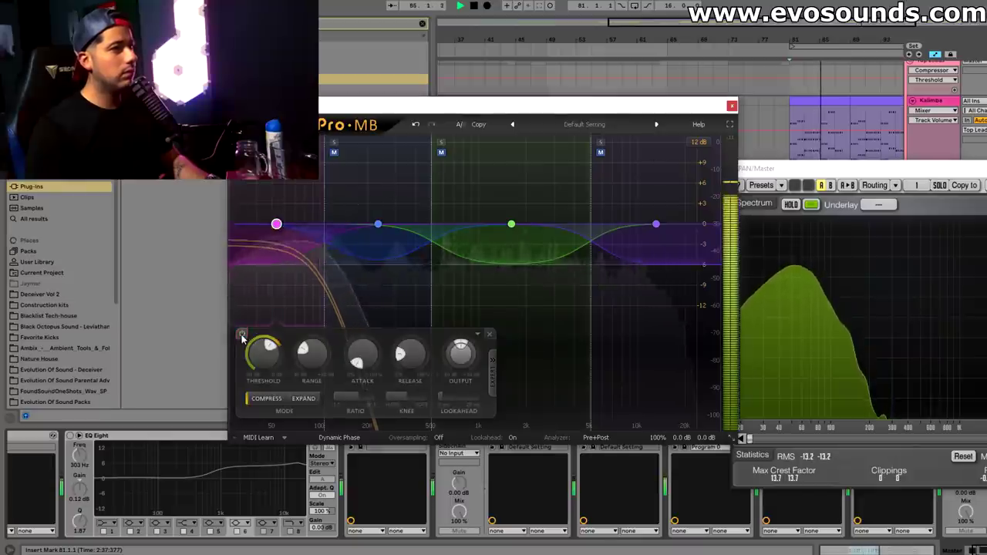
pyautogui.click(241, 334)
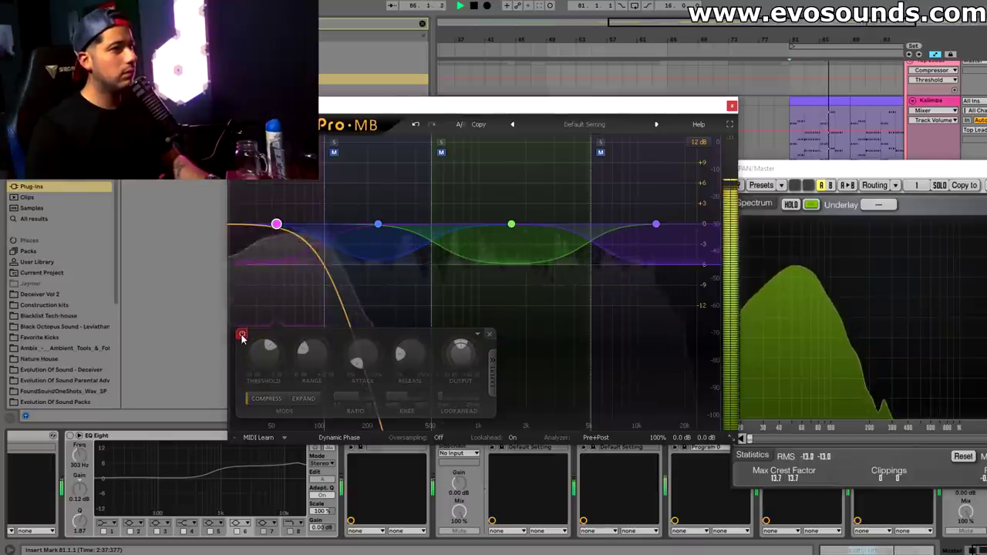
pyautogui.click(241, 335)
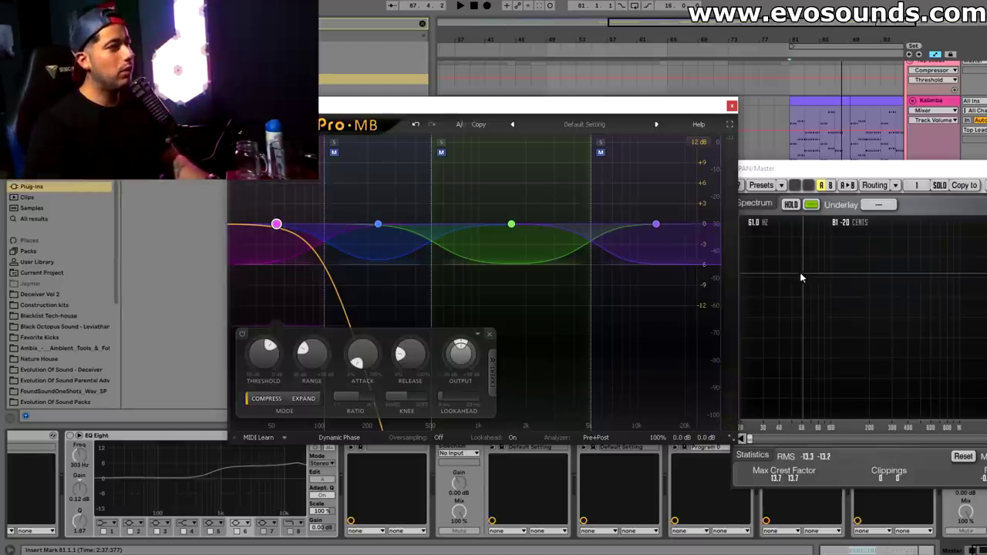
# Raise band 1's output to +0.31 dB and compare it against bypass during playback
pyautogui.press('space')
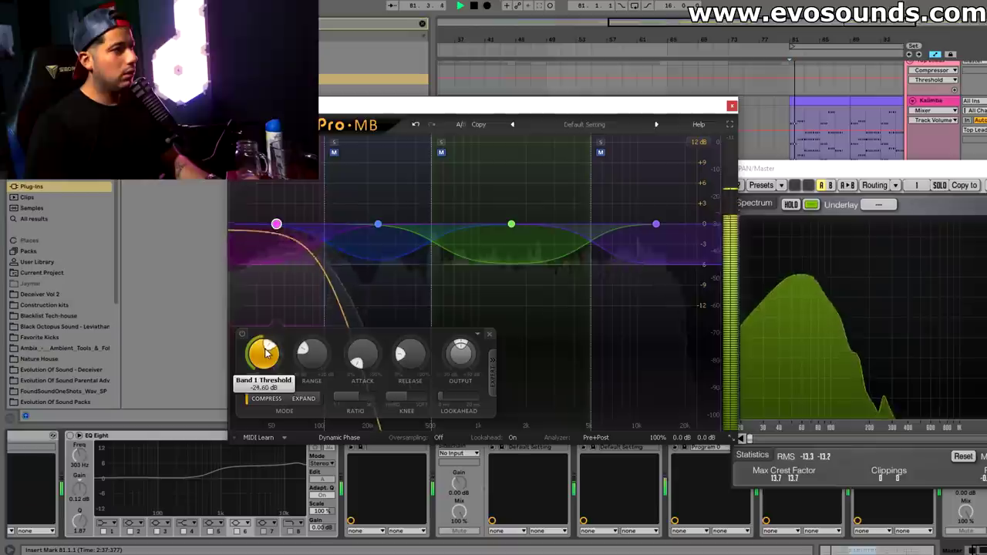
pyautogui.press('space')
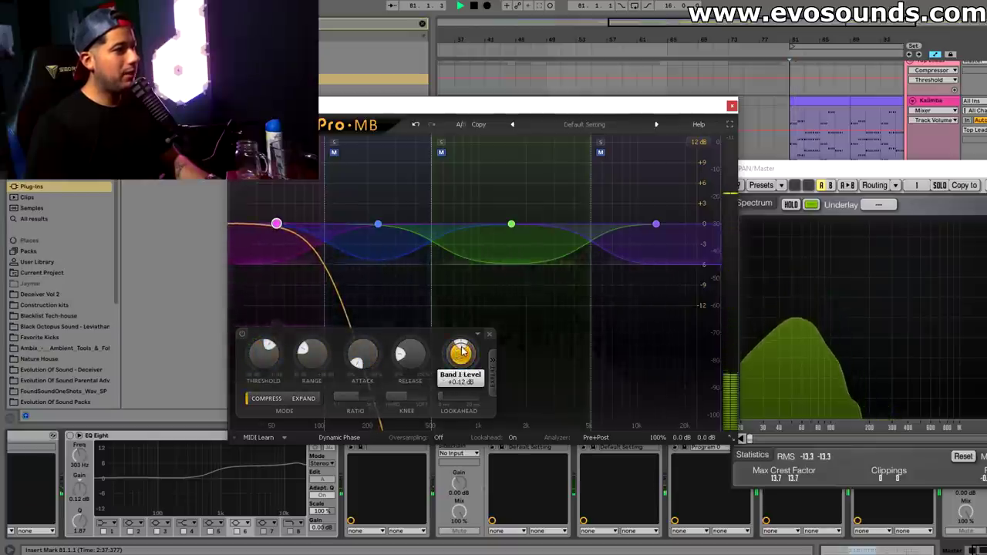
pyautogui.moveTo(461, 351); pyautogui.dragTo(468, 348)
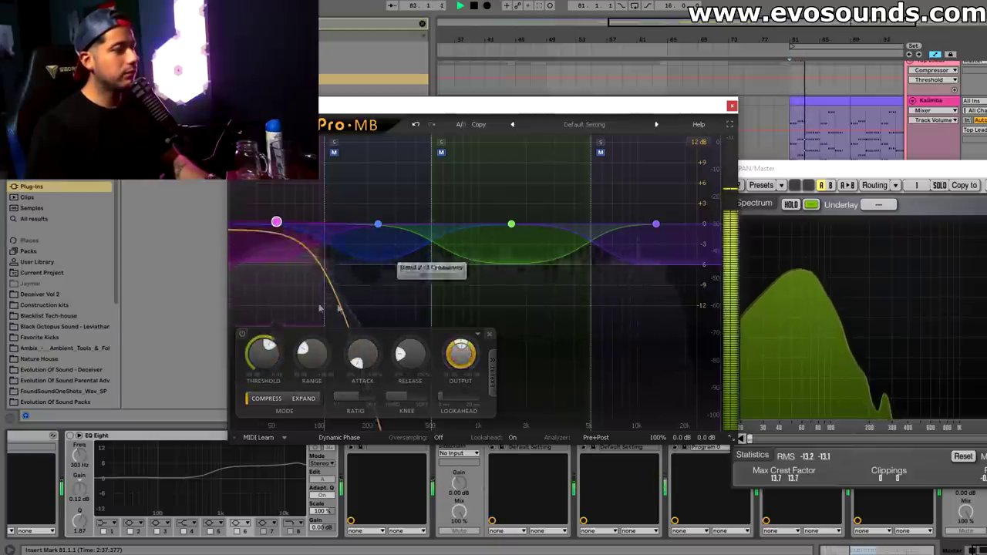
pyautogui.click(242, 335)
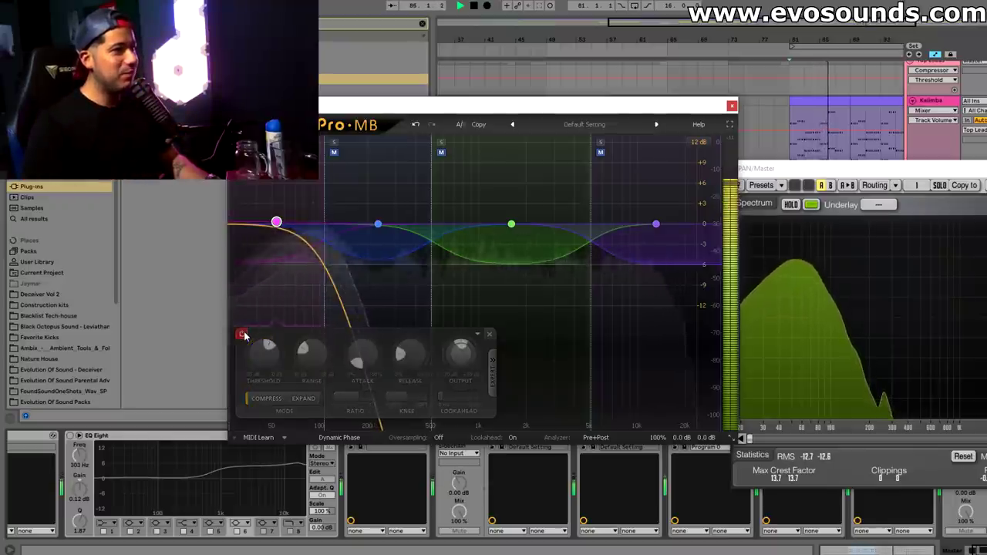
pyautogui.click(242, 334)
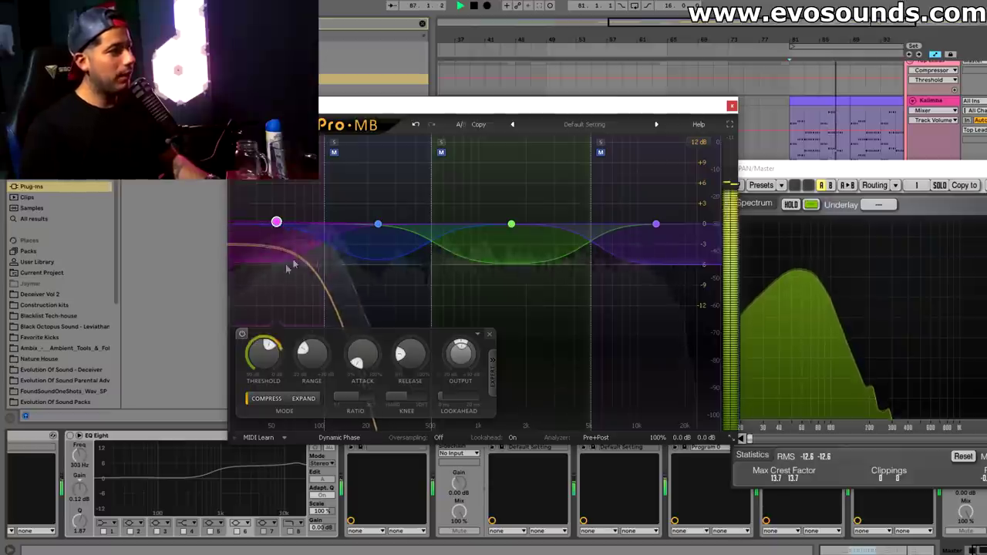
pyautogui.press('space')
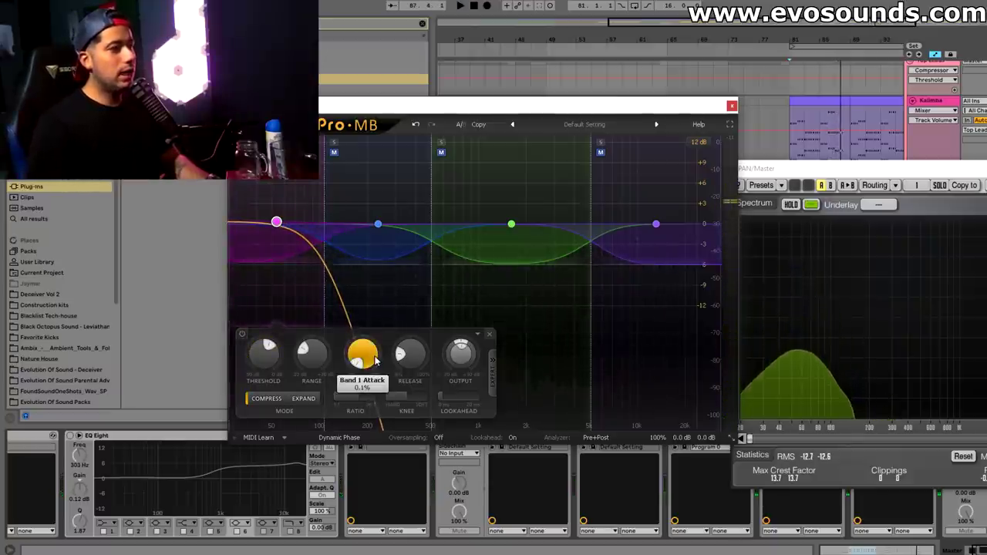
# Solo the band and resume playback to hear only its range, then select band 2
pyautogui.moveTo(373, 359)
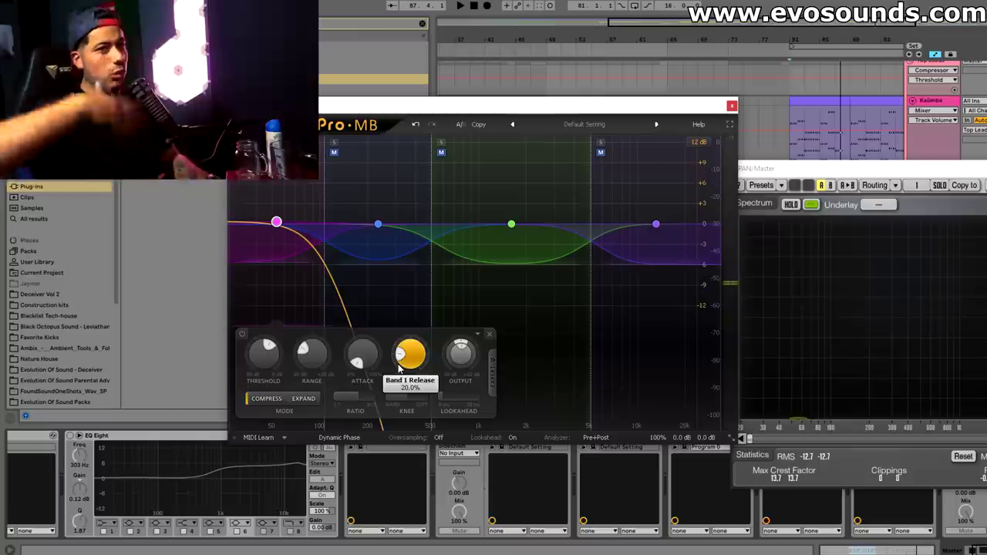
pyautogui.moveTo(399, 371)
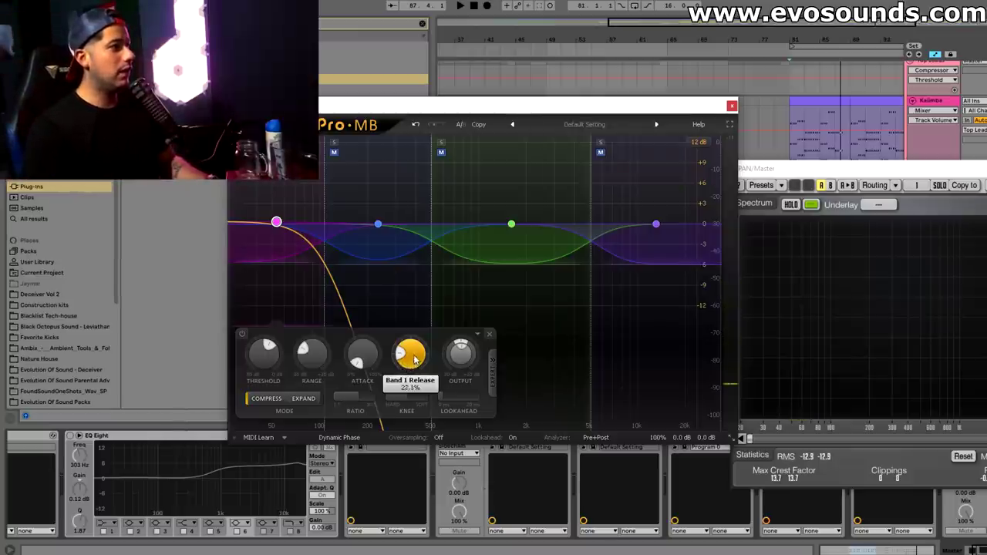
pyautogui.press('space')
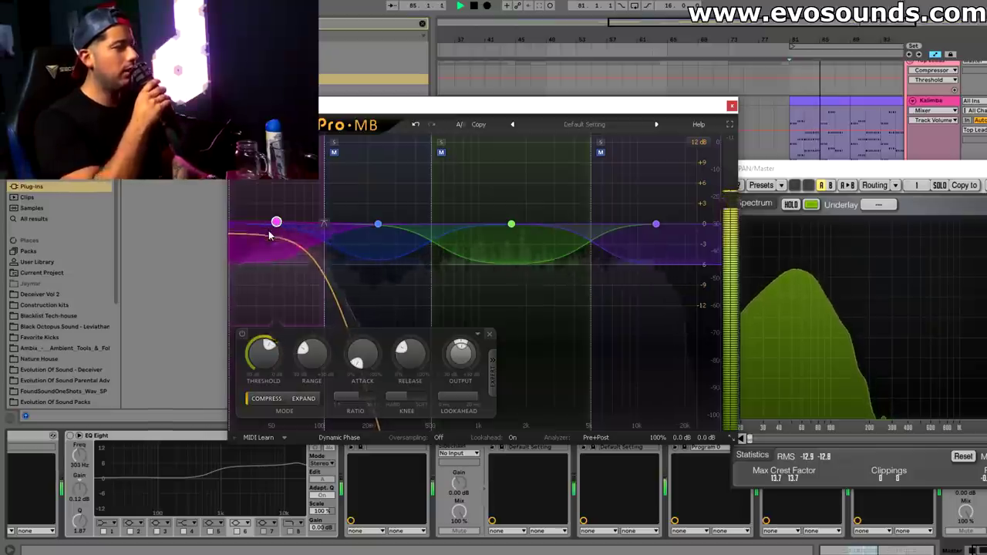
pyautogui.press('space')
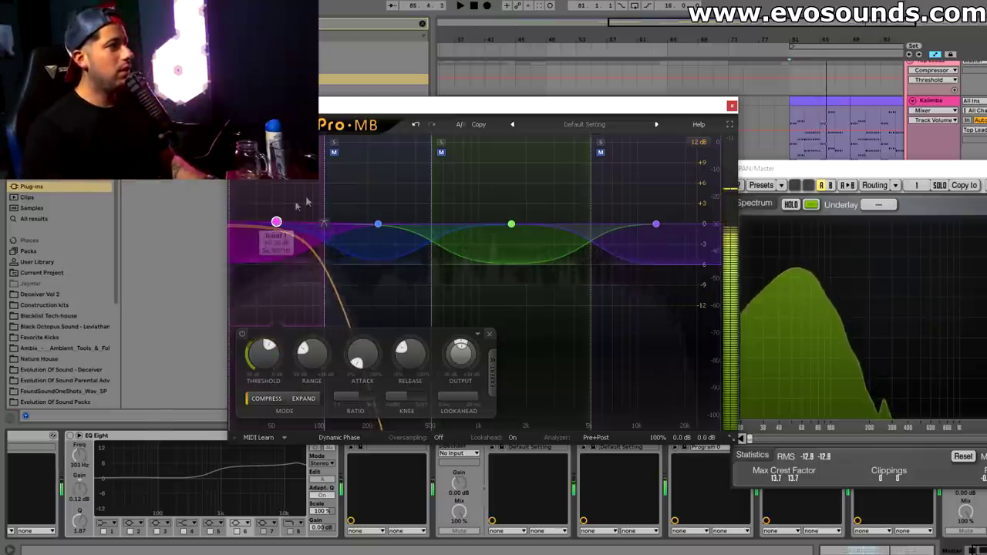
pyautogui.click(334, 142)
pyautogui.press('space')
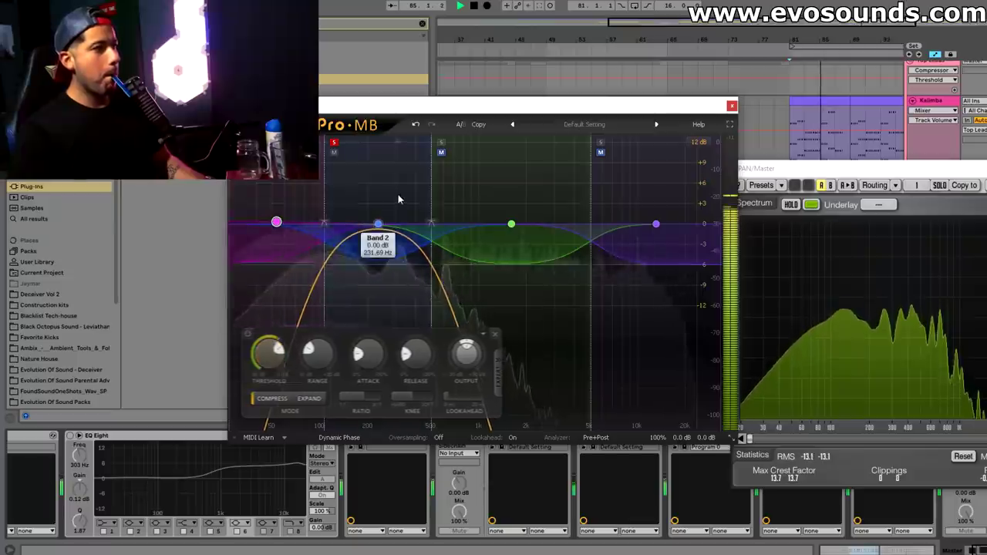
pyautogui.click(378, 224)
# Pull band 2's threshold down to about -29 dB and A/B it bypassed versus active
pyautogui.scroll(3, 292, 366)
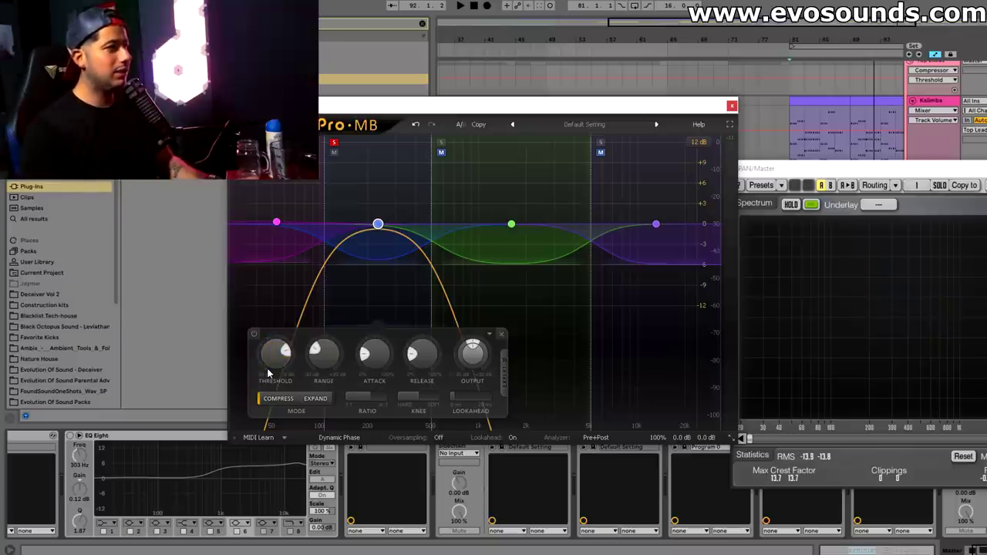
pyautogui.press('space')
pyautogui.moveTo(272, 361); pyautogui.dragTo(246, 415)
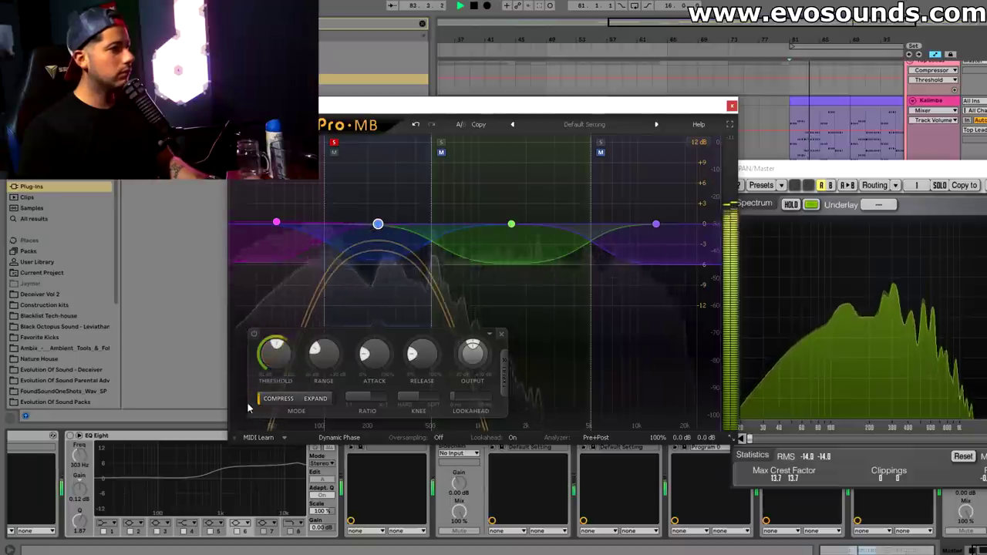
pyautogui.click(255, 334)
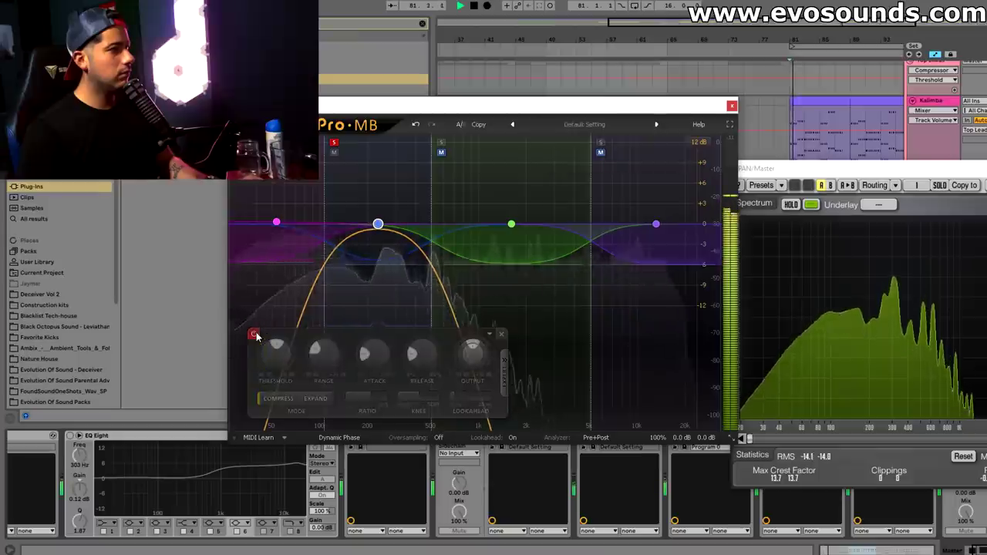
pyautogui.click(255, 334)
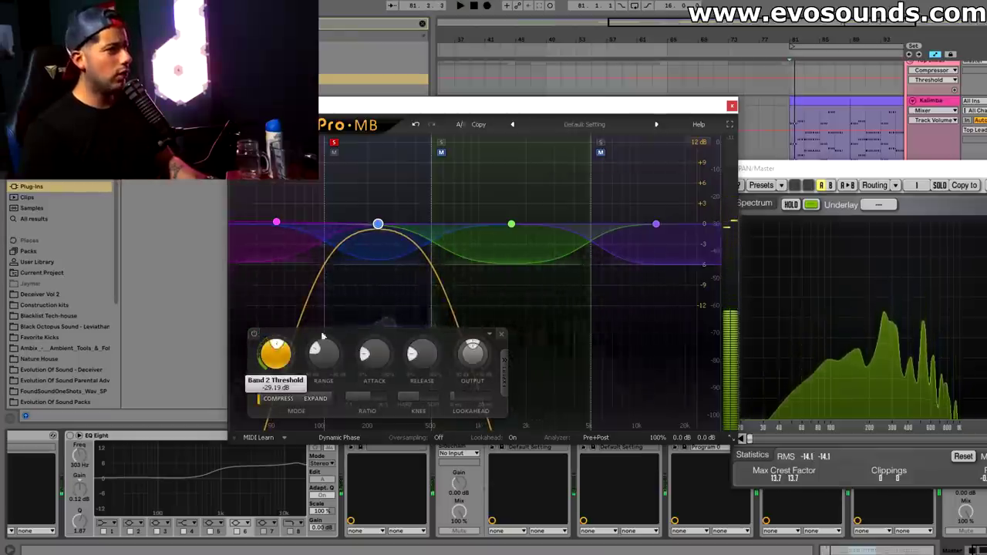
pyautogui.press('space')
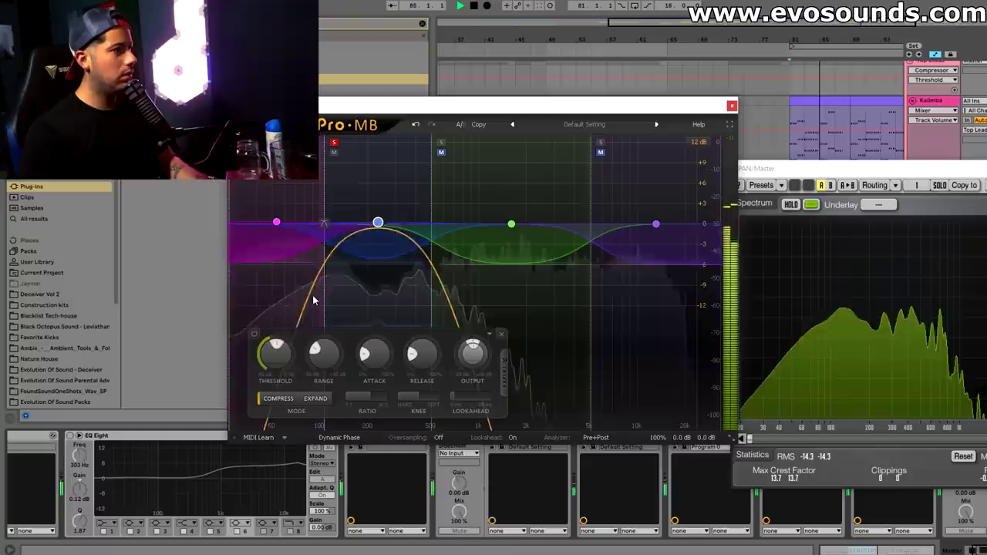
# Unsolo the band and toggle the whole Pro-MB device off and on repeatedly, leaving it enabled
pyautogui.click(334, 144)
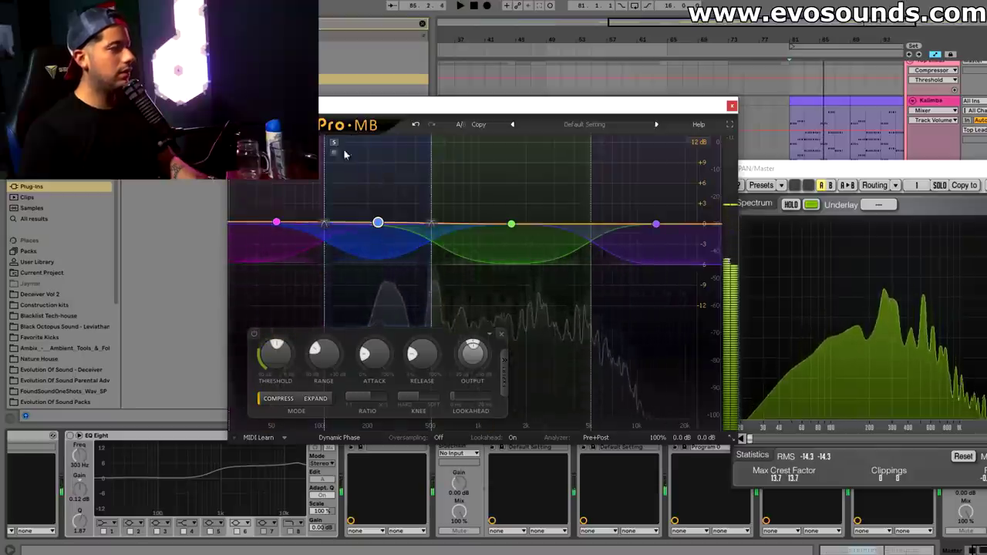
pyautogui.moveTo(525, 97); pyautogui.dragTo(527, 73)
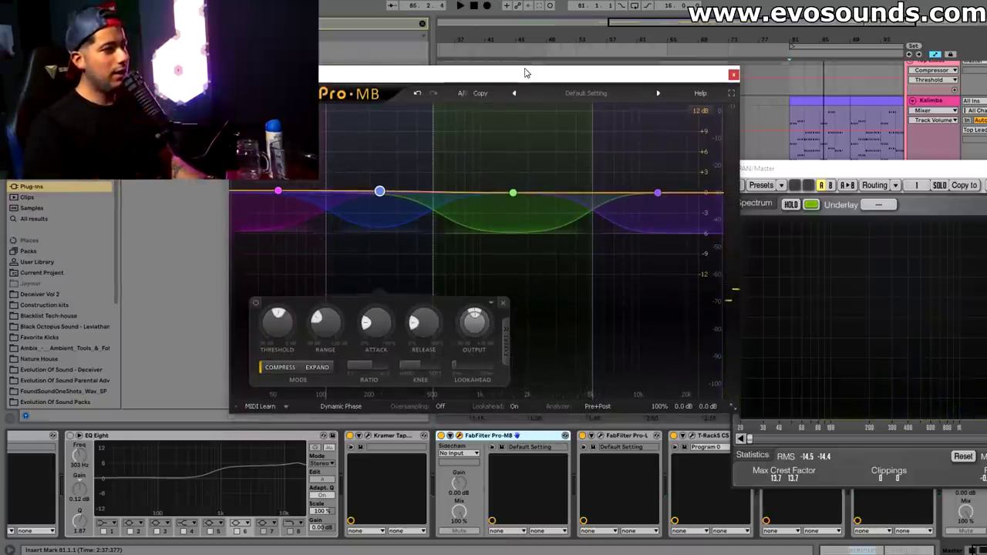
pyautogui.click(441, 437)
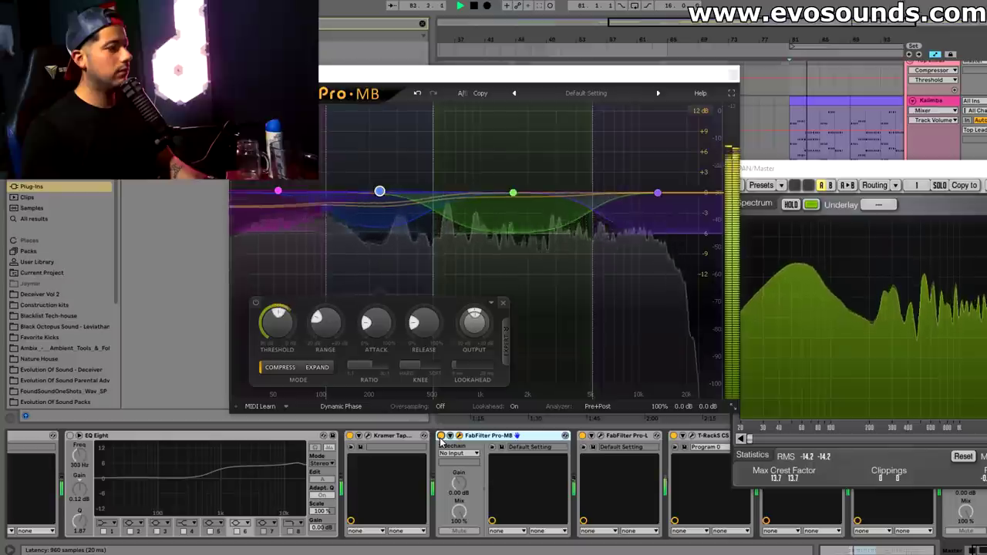
pyautogui.click(440, 436)
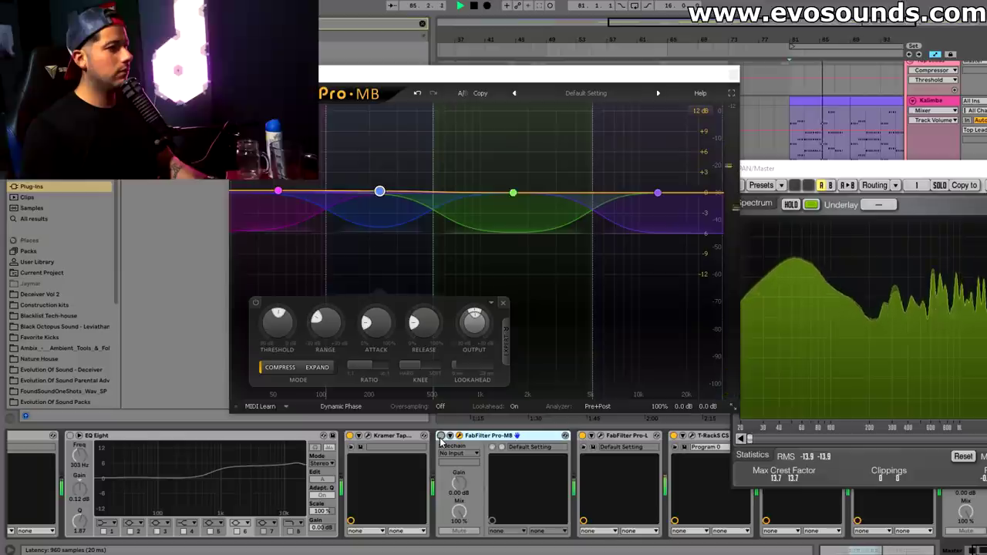
pyautogui.click(440, 436)
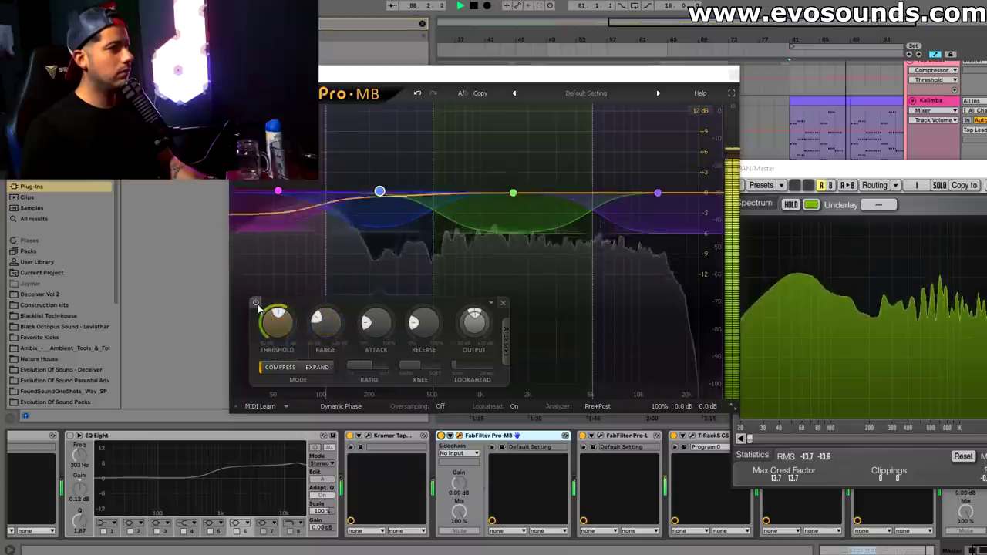
pyautogui.click(443, 437)
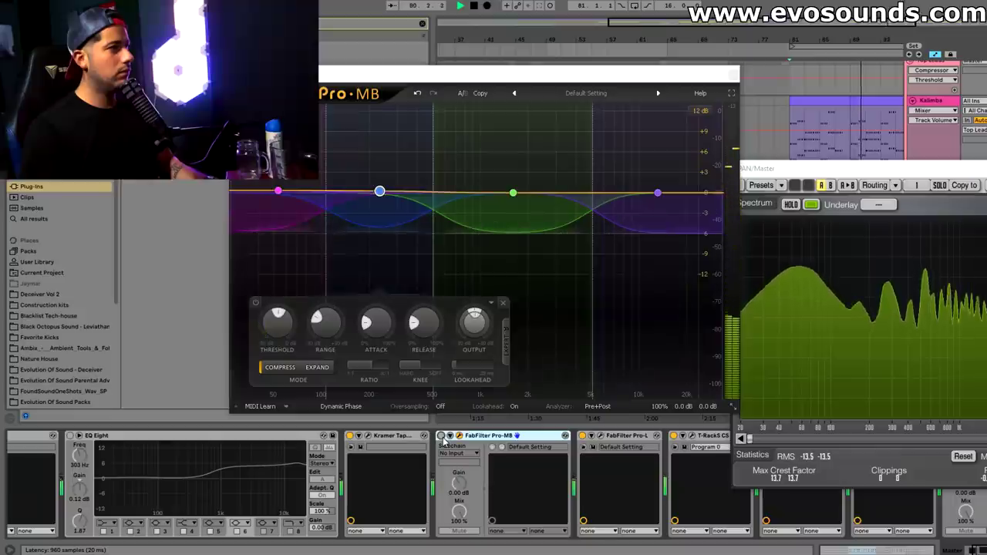
pyautogui.click(442, 437)
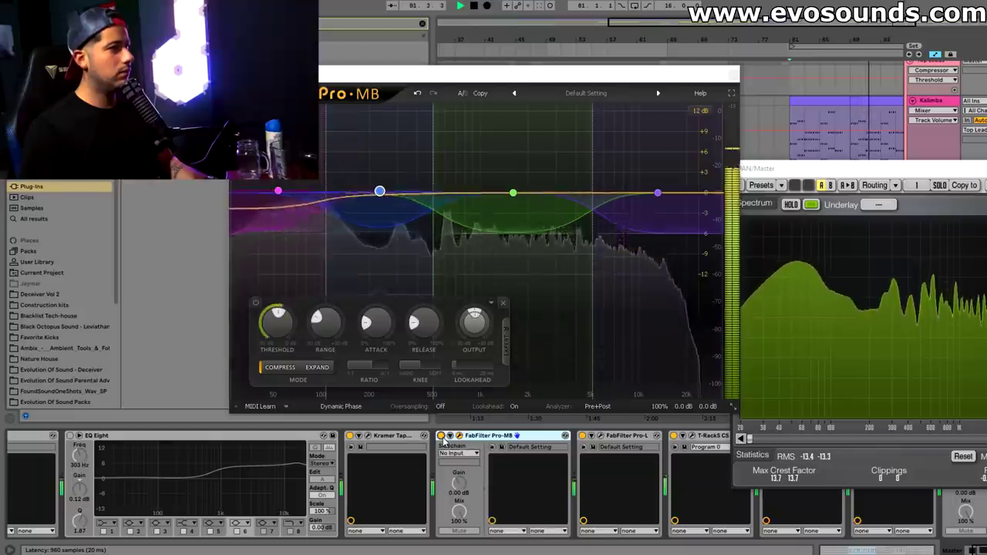
pyautogui.press('space')
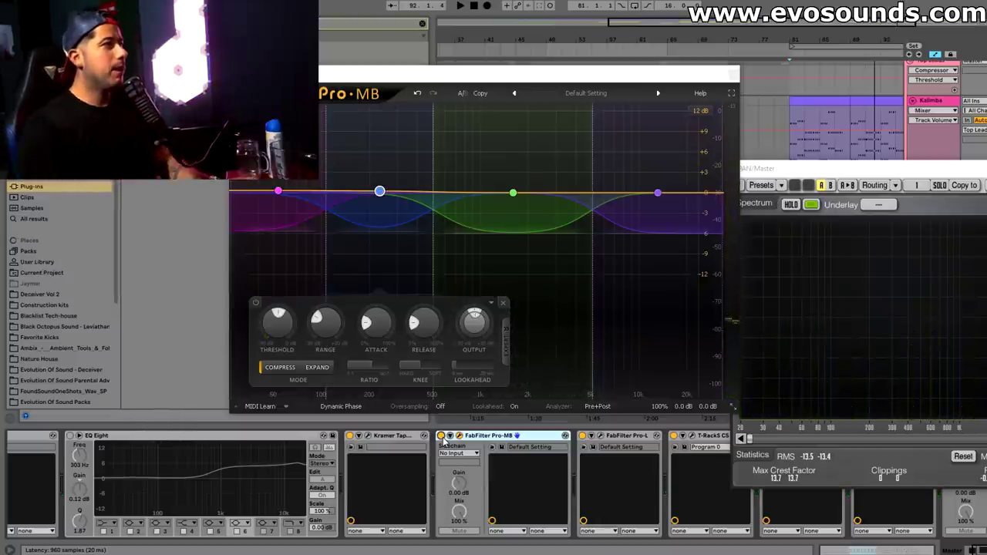
pyautogui.press('space')
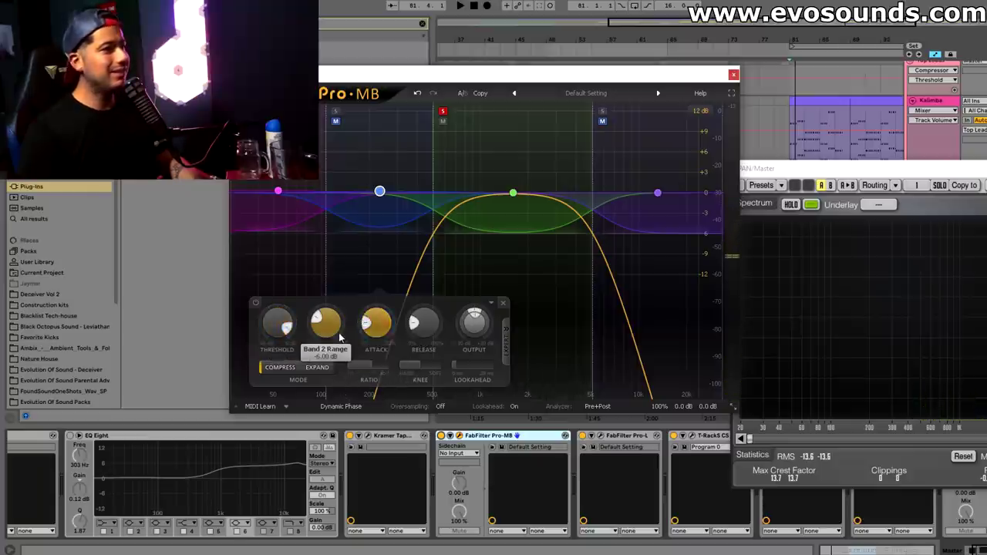
pyautogui.press('space')
pyautogui.press('space')
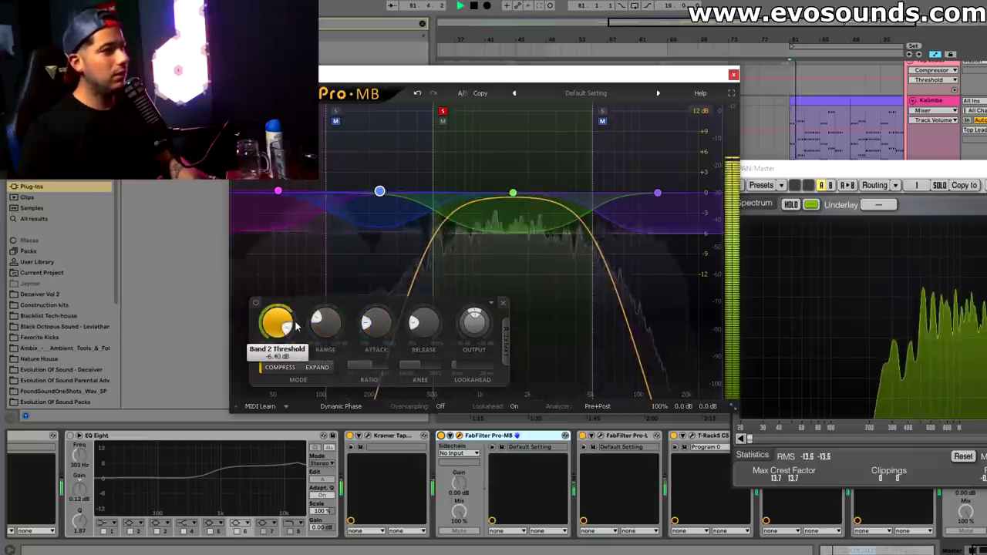
pyautogui.moveTo(296, 327)
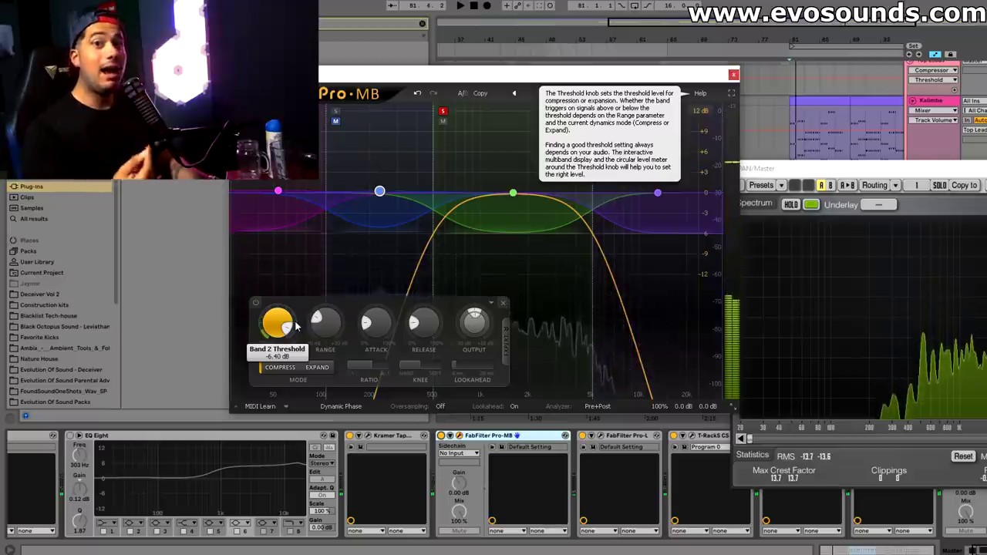
pyautogui.press('space')
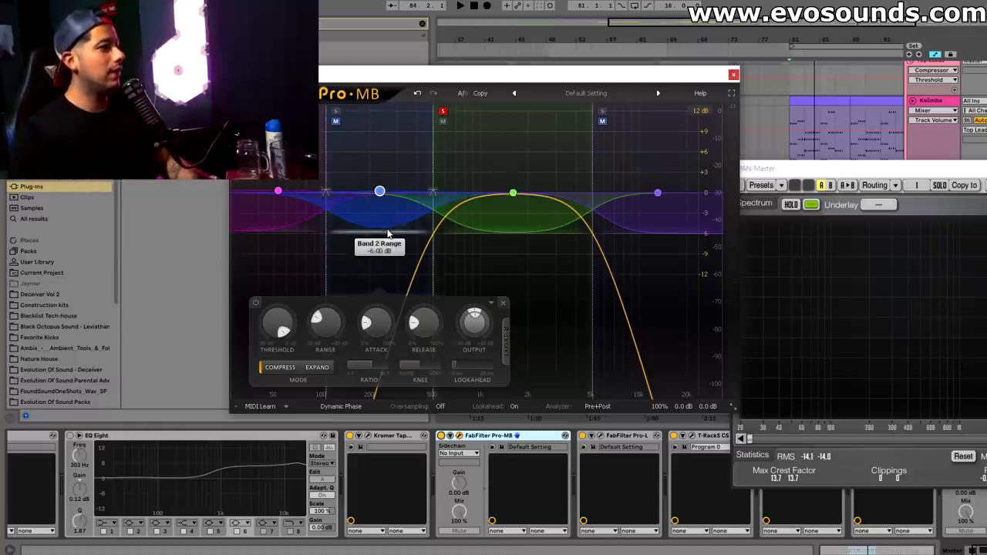
# Lower Band 3's threshold to about -30 dB and briefly check it bypassed
pyautogui.click(509, 230)
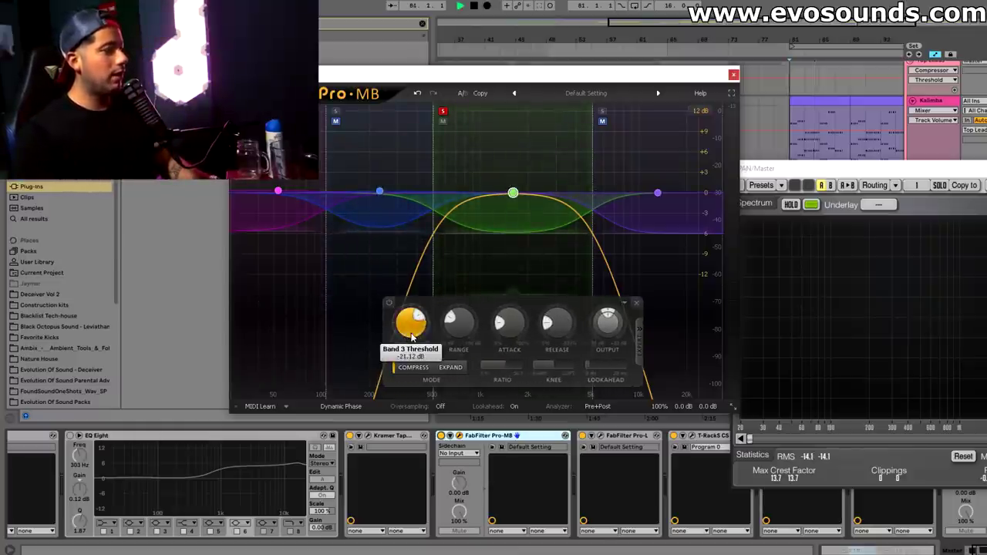
pyautogui.moveTo(412, 335); pyautogui.dragTo(392, 311)
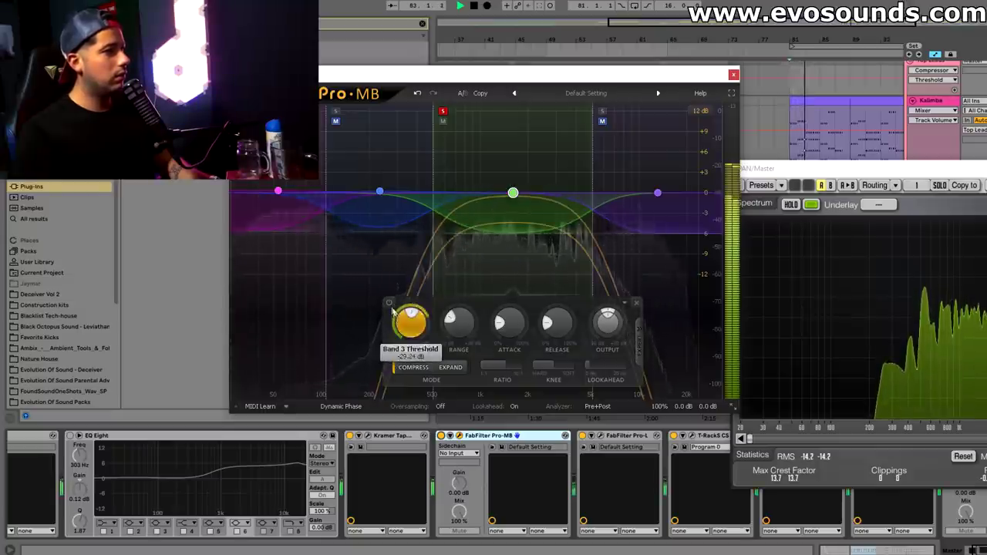
pyautogui.click(390, 305)
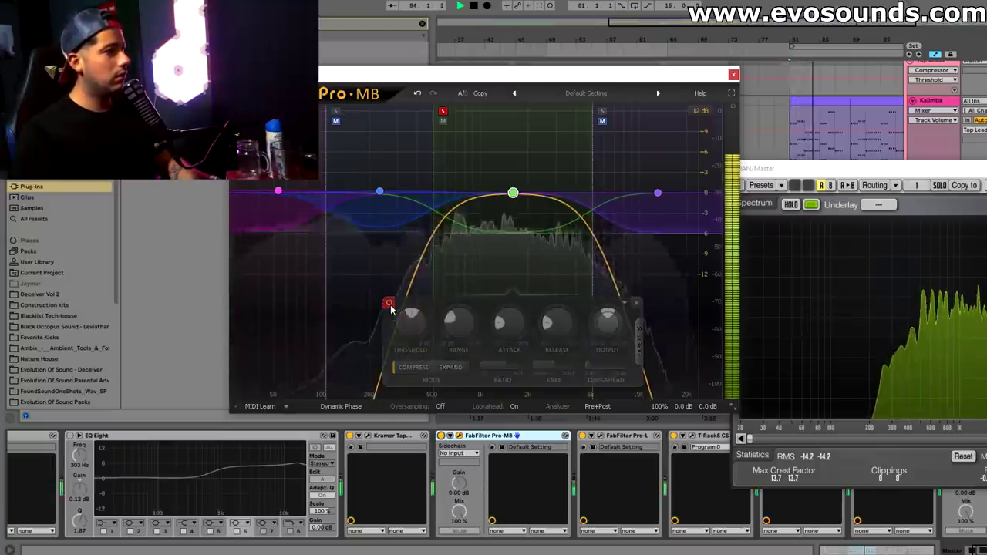
pyautogui.click(390, 305)
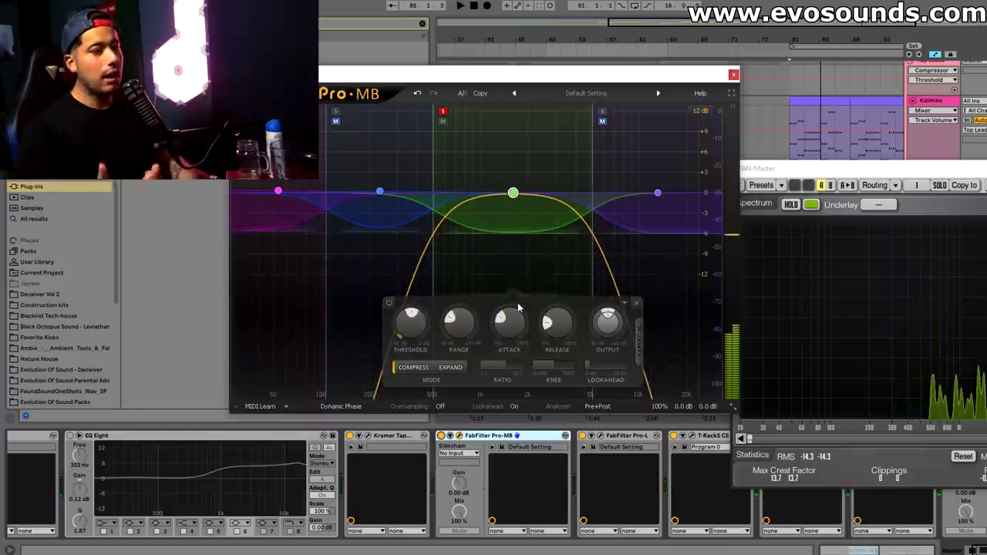
# Play the mix and A/B Band 3's compression off and on twice
pyautogui.press('space')
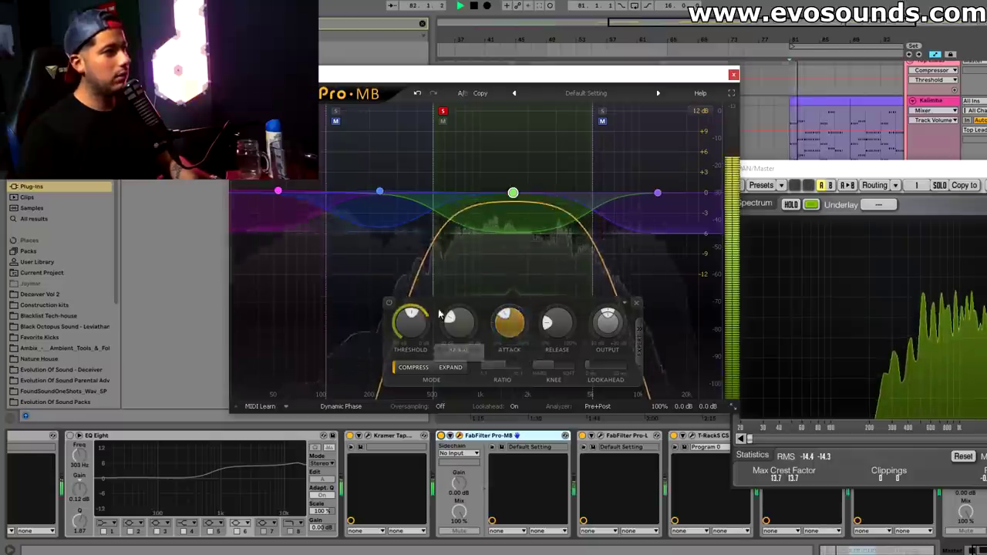
pyautogui.click(389, 303)
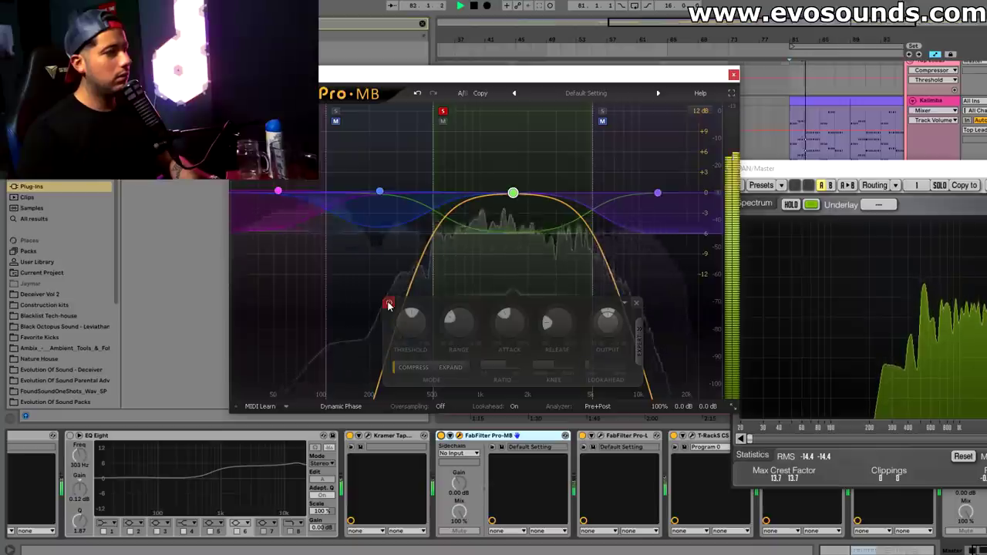
pyautogui.click(389, 303)
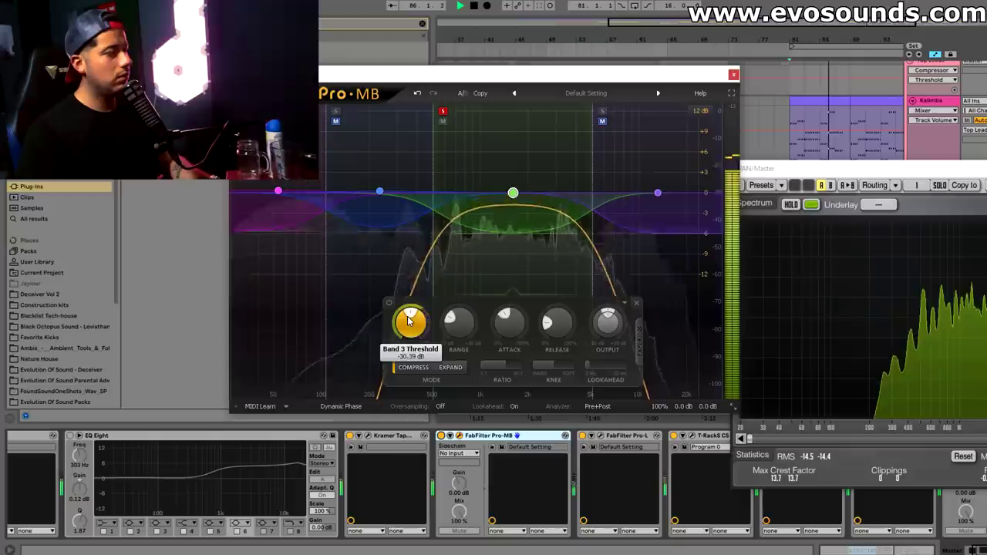
pyautogui.click(388, 303)
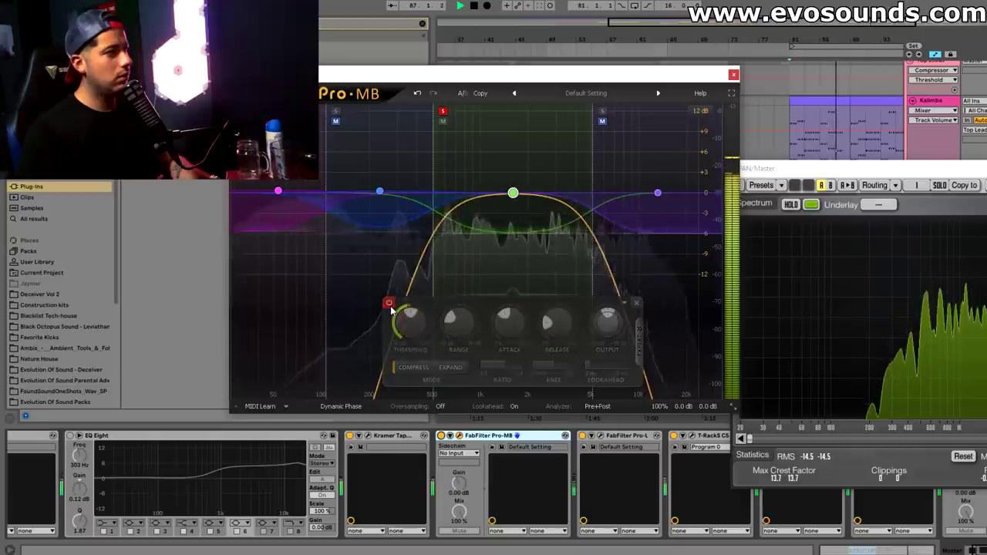
pyautogui.click(388, 303)
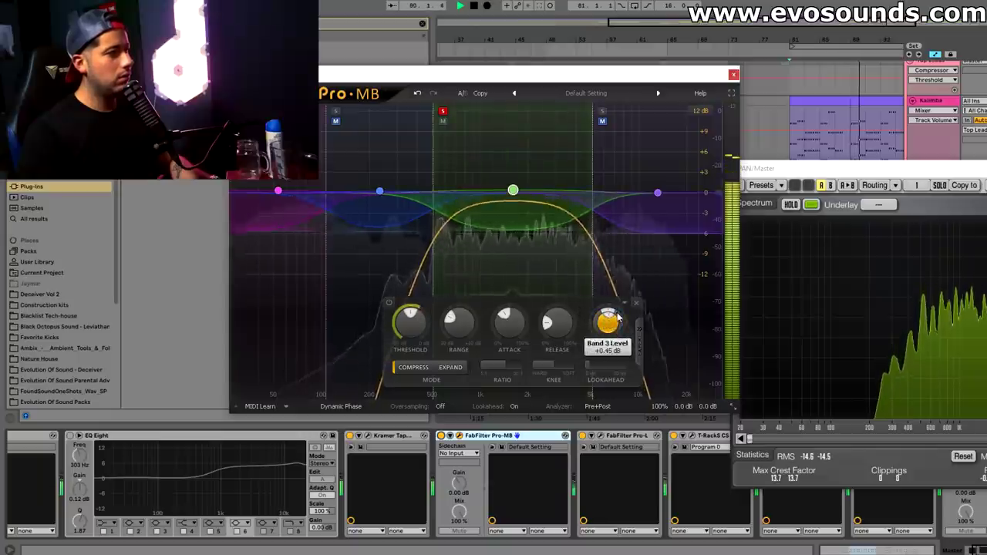
# Raise Band 3's output to about +5 dB, compare it bypassed, then unsolo Band 3
pyautogui.scroll(1, 626, 312)
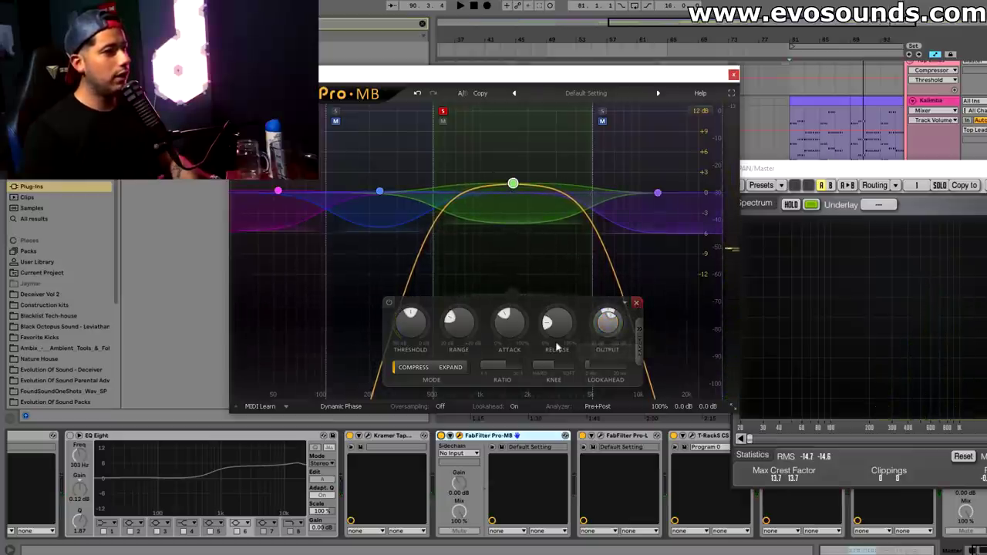
pyautogui.press('space')
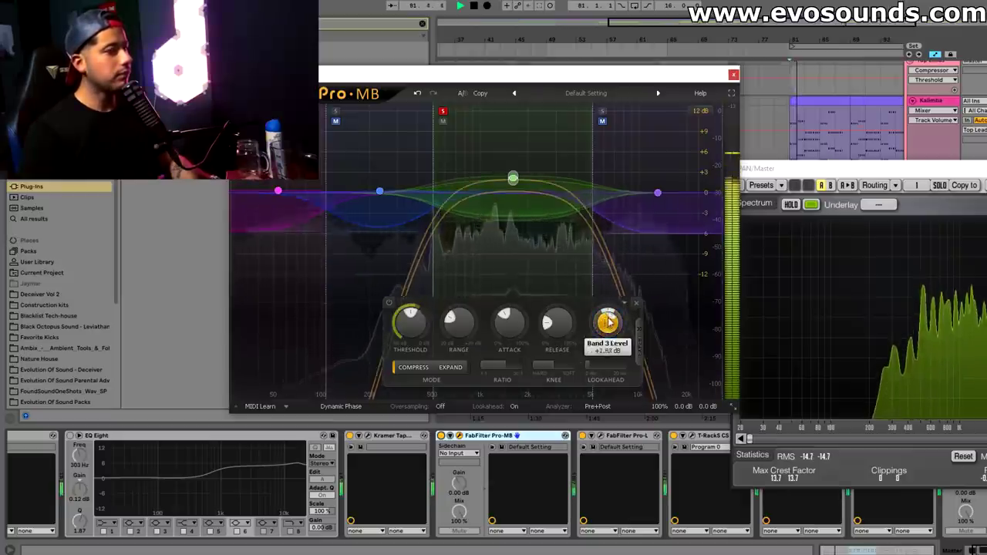
pyautogui.scroll(5, 609, 320)
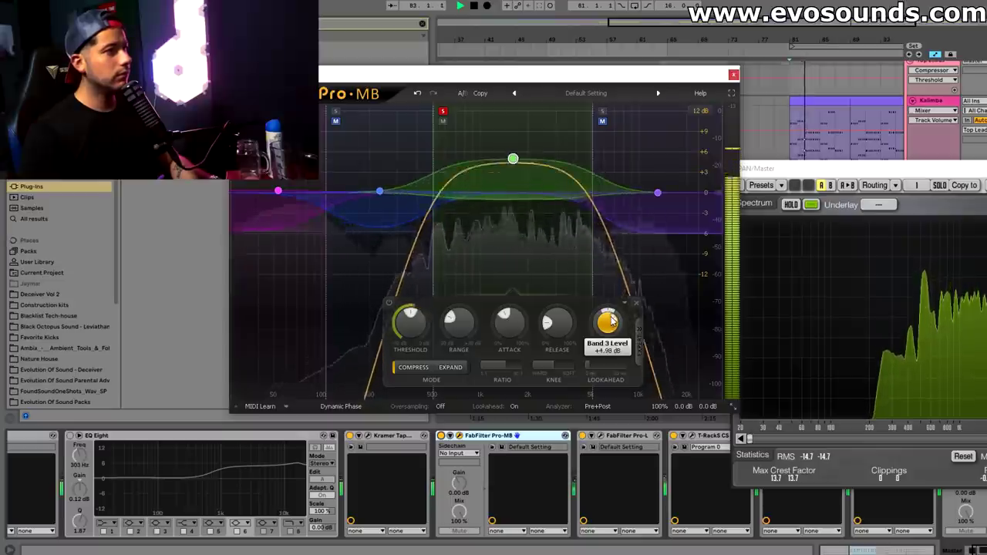
pyautogui.click(389, 304)
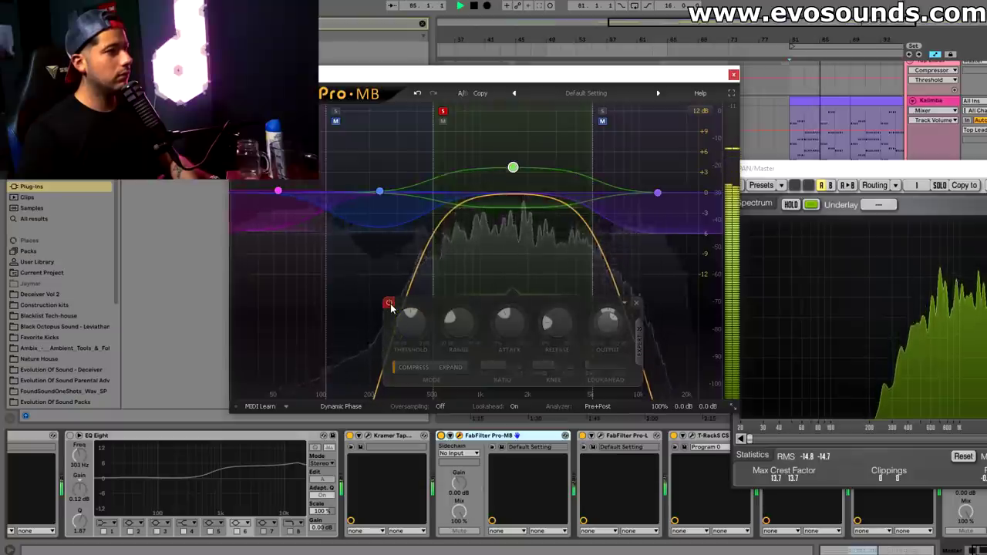
pyautogui.click(389, 304)
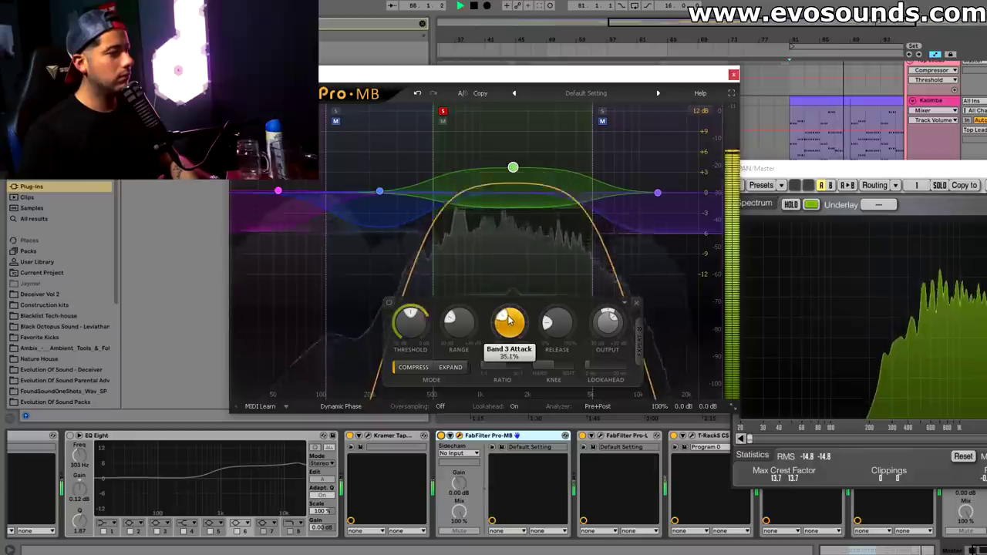
pyautogui.click(443, 112)
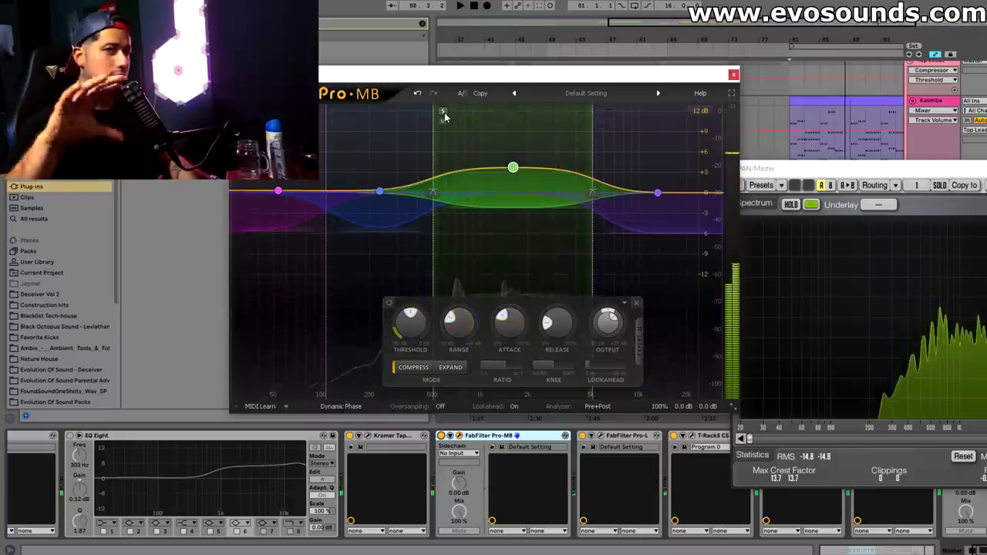
pyautogui.press('space')
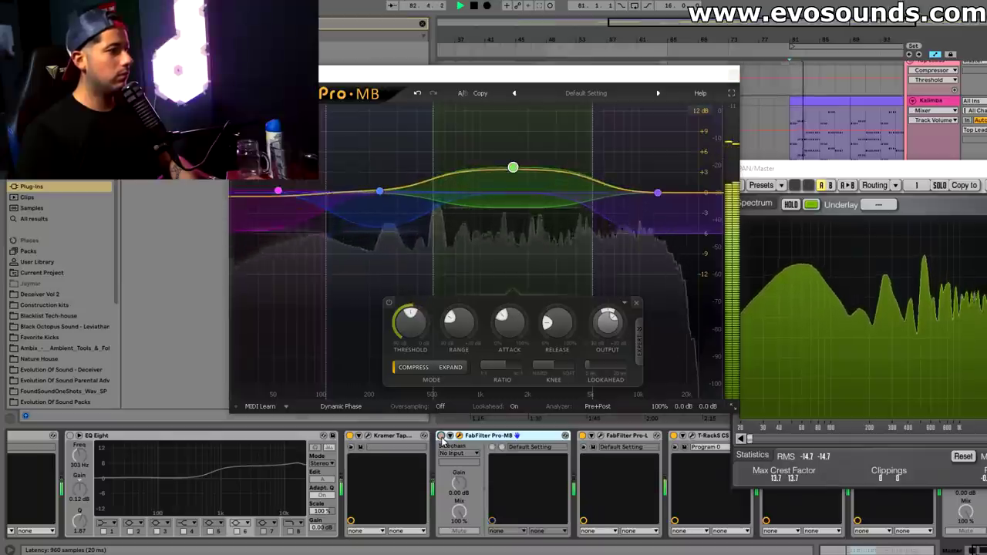
pyautogui.click(441, 436)
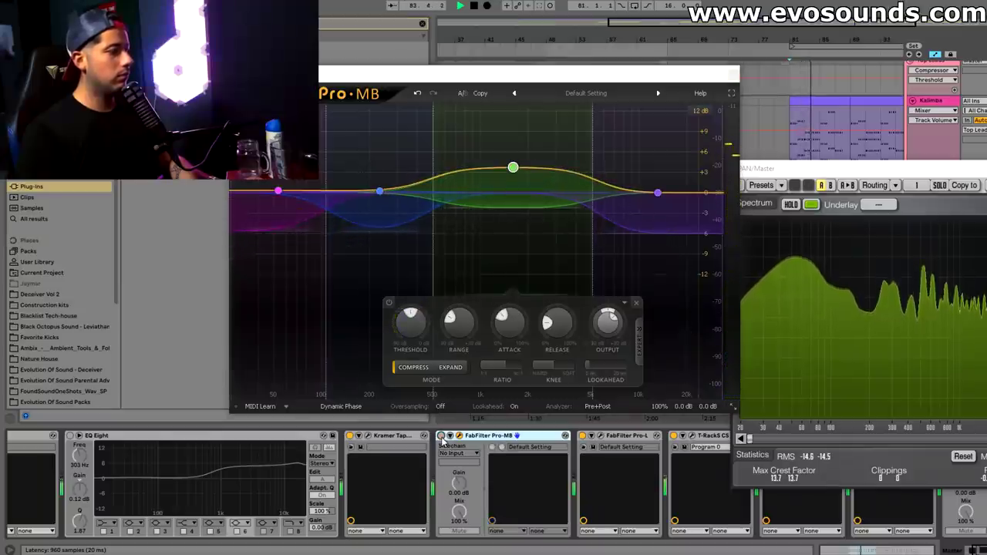
pyautogui.click(441, 436)
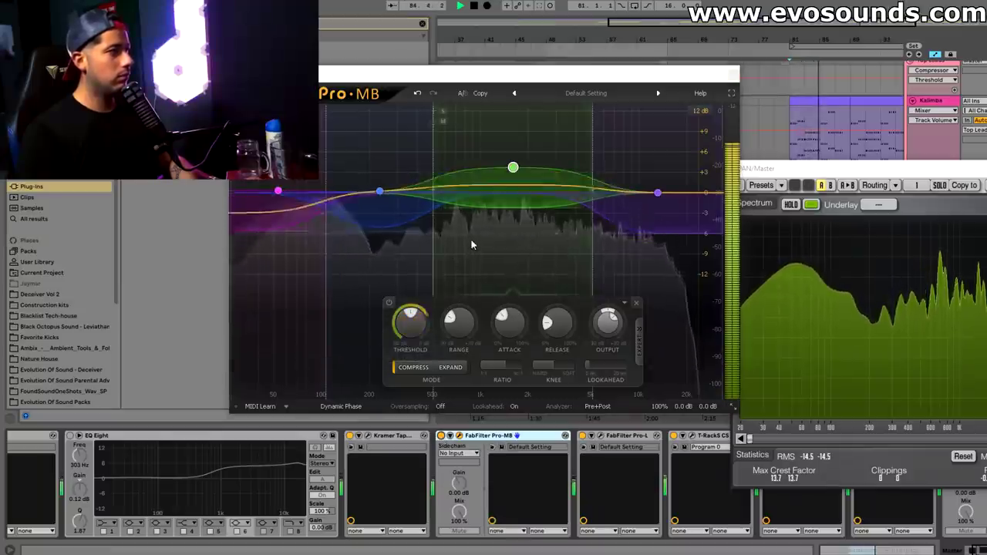
pyautogui.click(390, 303)
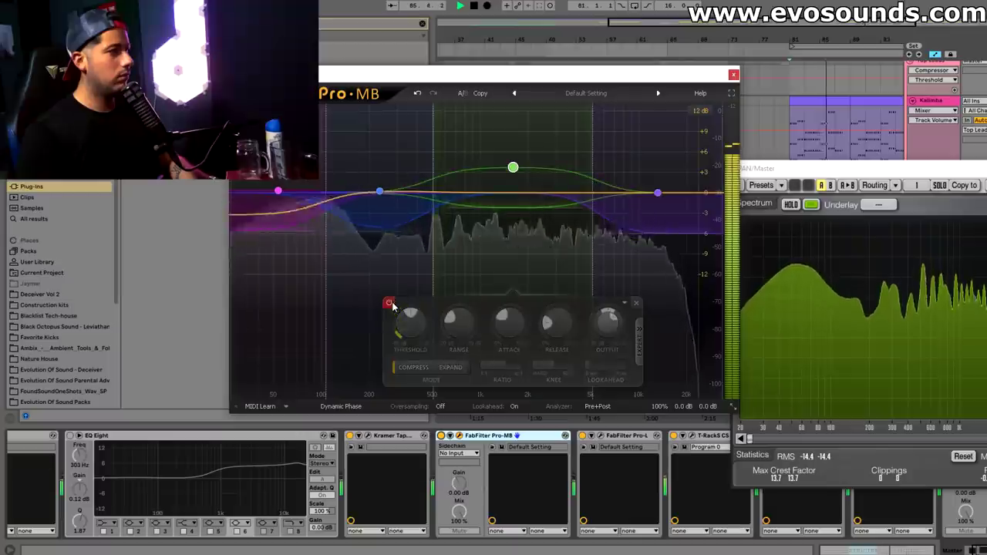
pyautogui.click(390, 302)
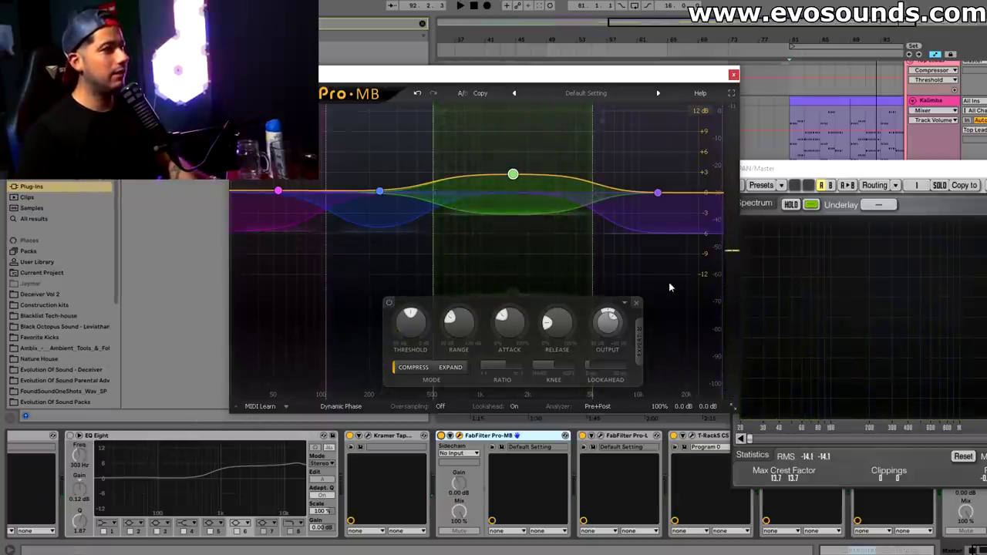
pyautogui.moveTo(844, 179)
pyautogui.mouseDown()
pyautogui.moveTo(676, 170)
pyautogui.moveTo(830, 168)
pyautogui.mouseUp()
# Bring Pro-MB forward and, during playback, A/B Band 3's compression at about -36 dB twice
pyautogui.click(468, 77)
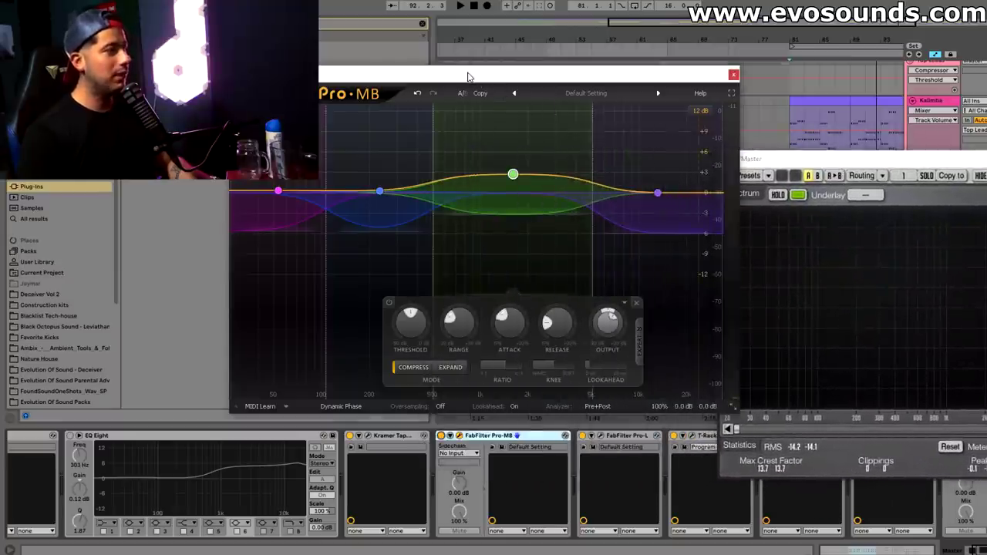
pyautogui.moveTo(447, 145)
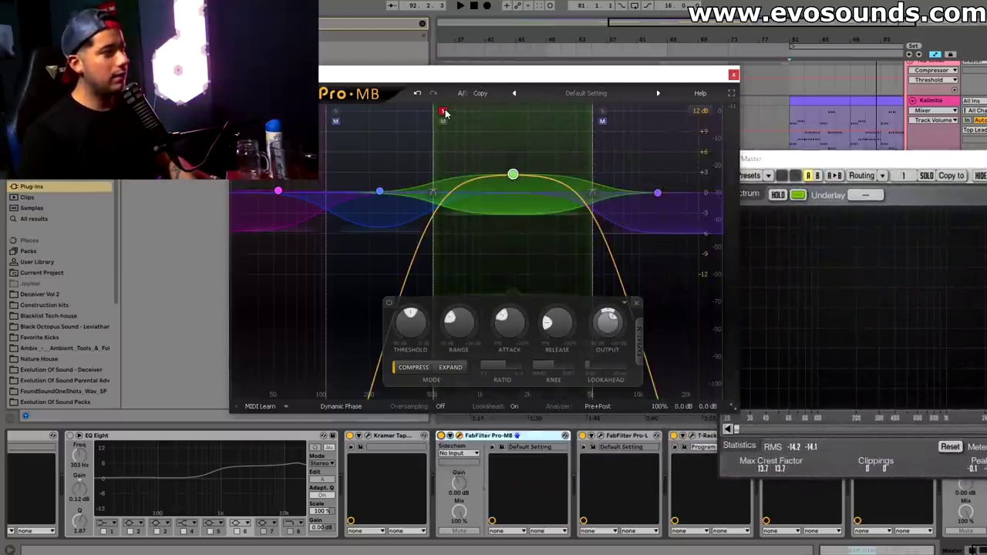
pyautogui.press('space')
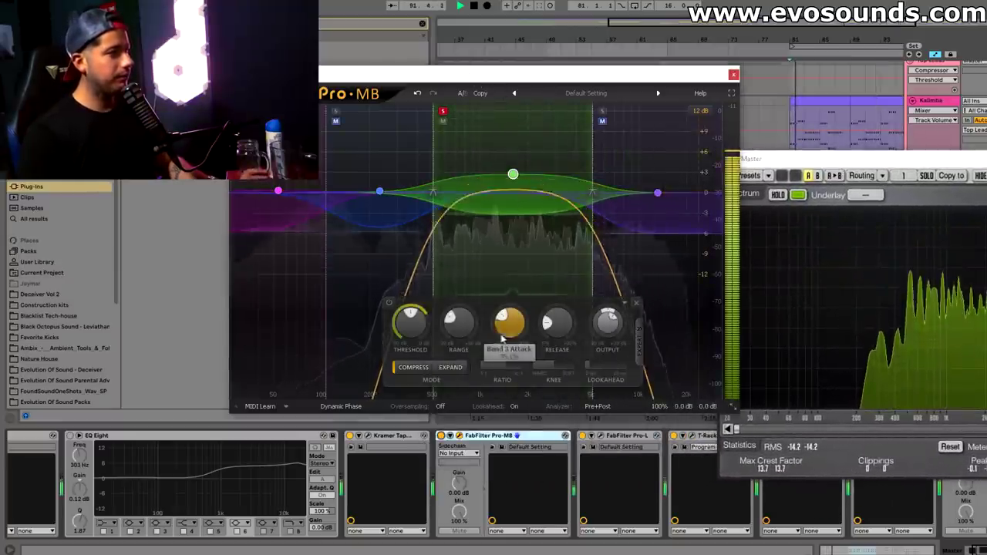
pyautogui.click(388, 303)
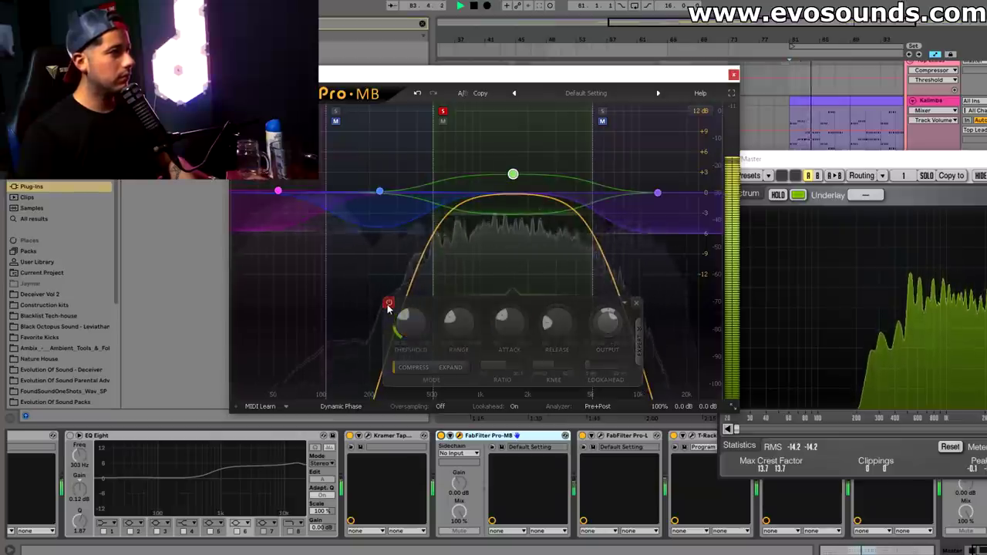
pyautogui.click(389, 304)
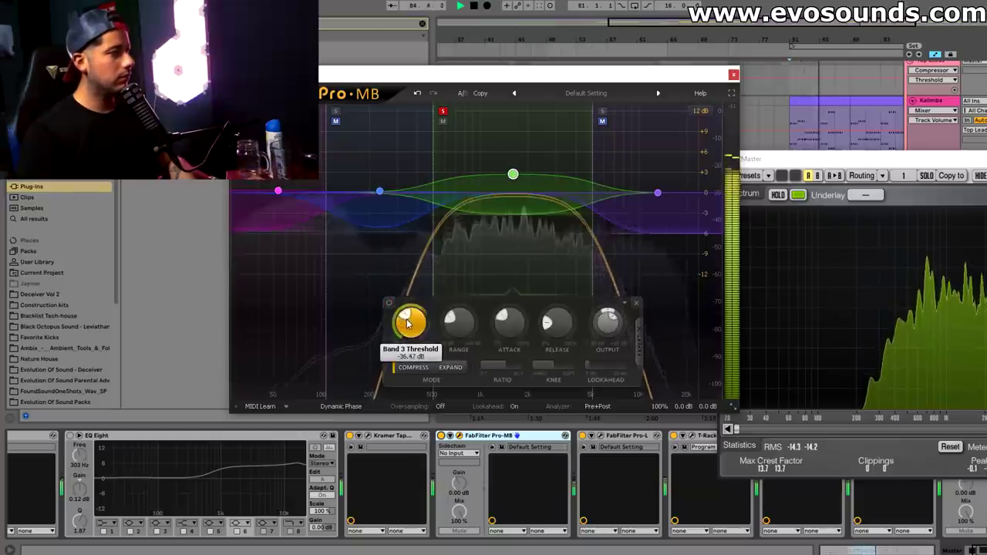
pyautogui.click(388, 303)
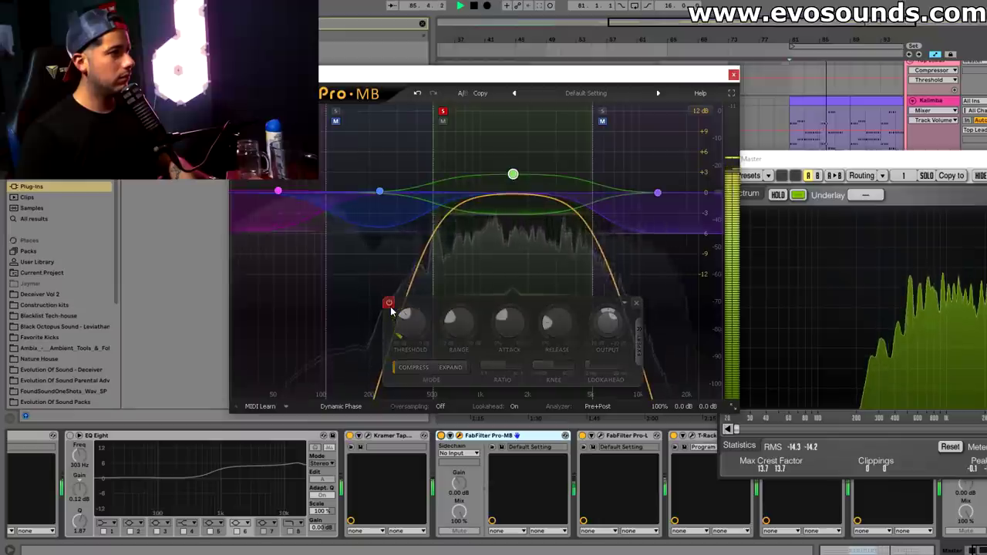
pyautogui.click(388, 303)
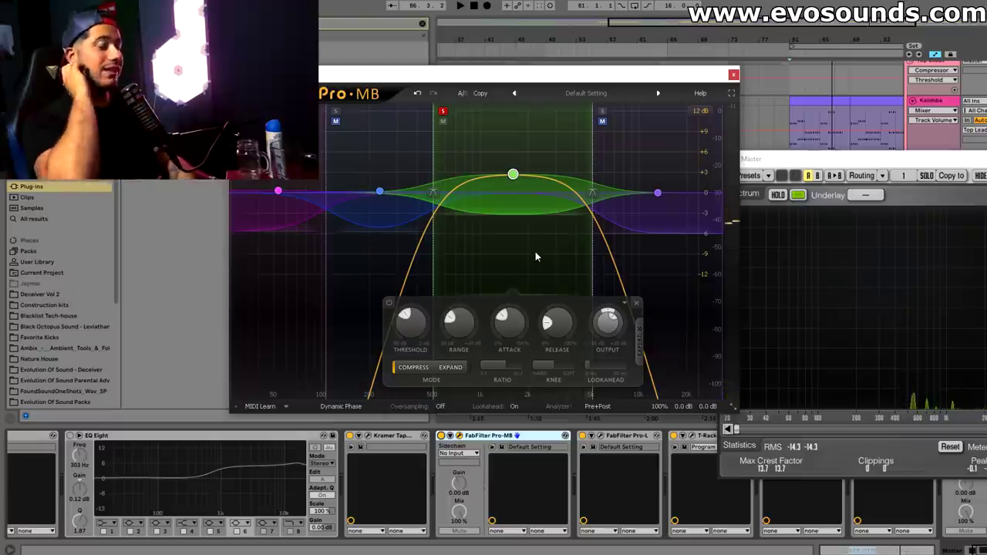
# Unsolo the middle band, solo Band 4, and play the highs
pyautogui.click(443, 110)
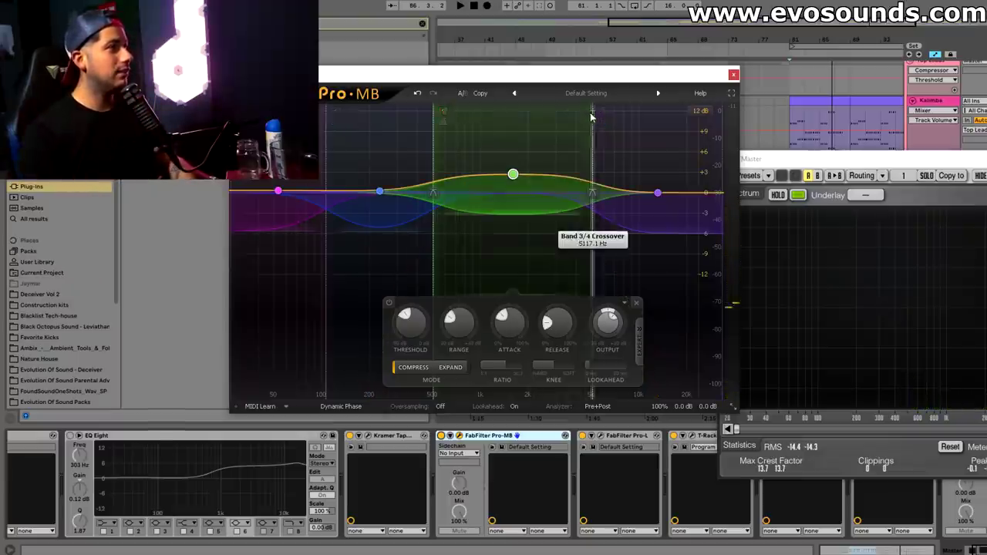
pyautogui.click(602, 111)
pyautogui.press('space')
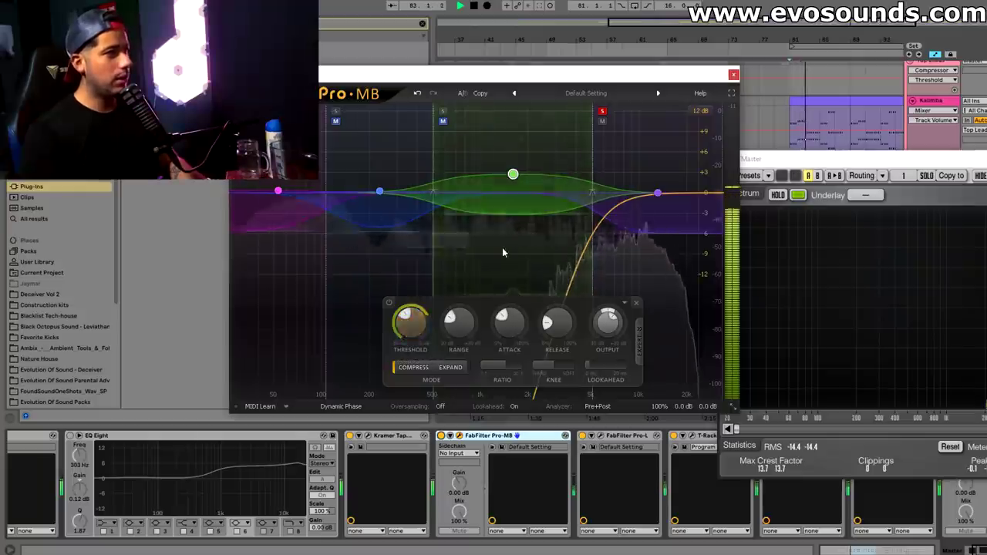
# Lower Band 4's threshold to about -36 dB and compare it bypassed
pyautogui.click(657, 192)
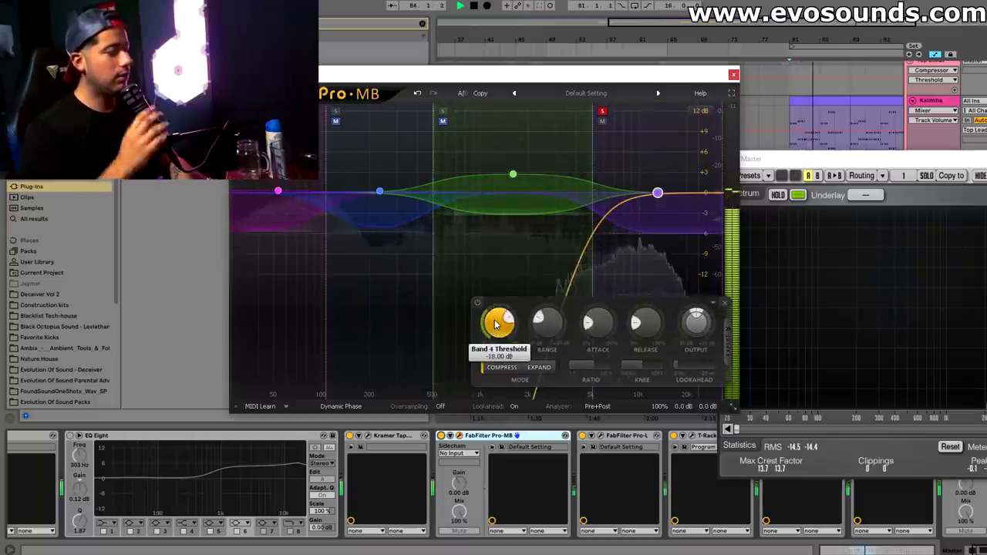
pyautogui.moveTo(496, 324)
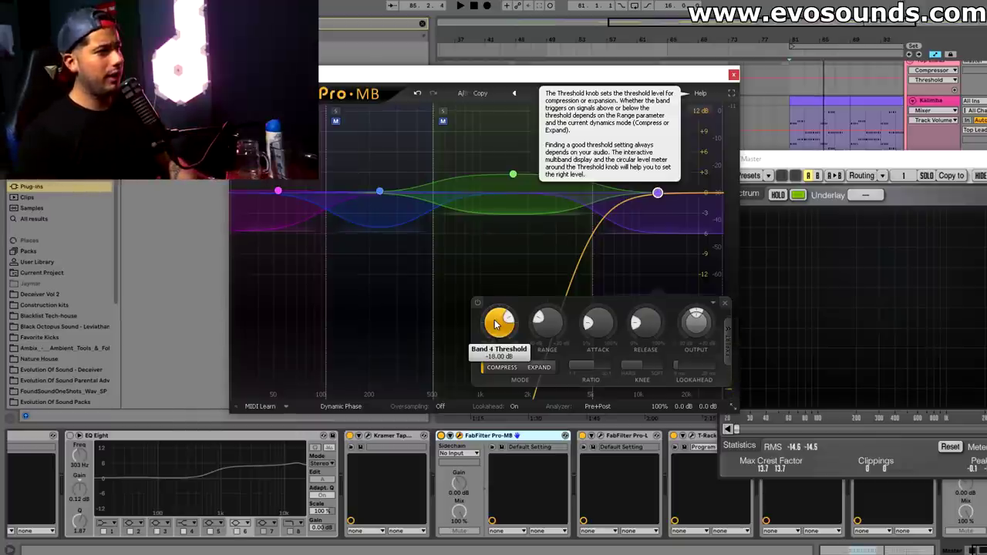
pyautogui.press('space')
pyautogui.moveTo(496, 325); pyautogui.dragTo(468, 352)
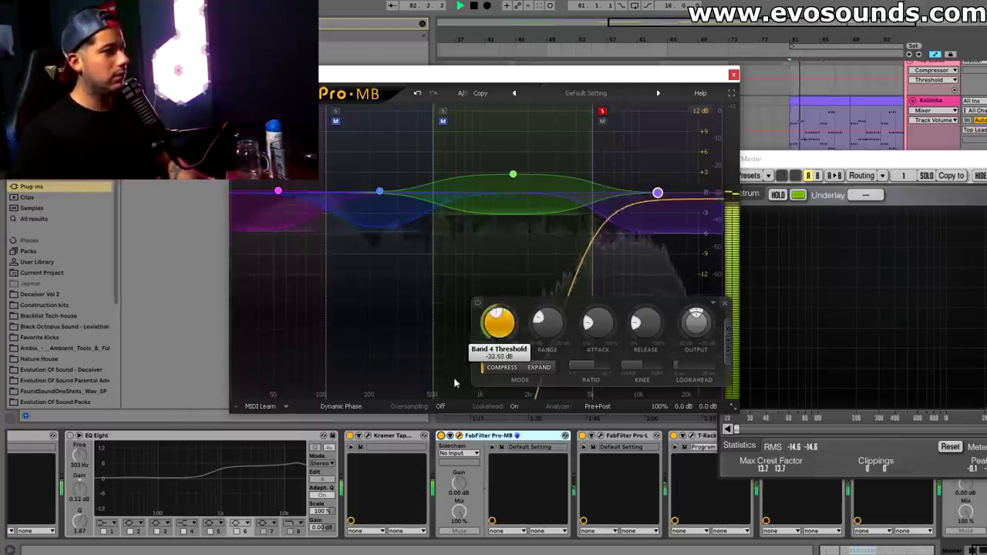
pyautogui.moveTo(453, 388); pyautogui.dragTo(473, 320)
pyautogui.click(477, 304)
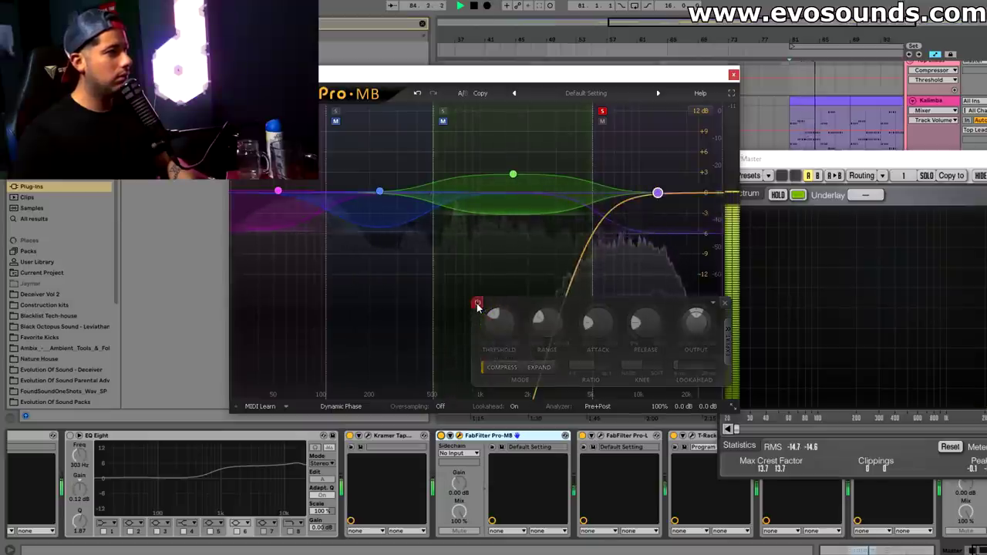
pyautogui.click(477, 303)
# Raise Band 4's output to about +4 dB and play the mix
pyautogui.moveTo(685, 318)
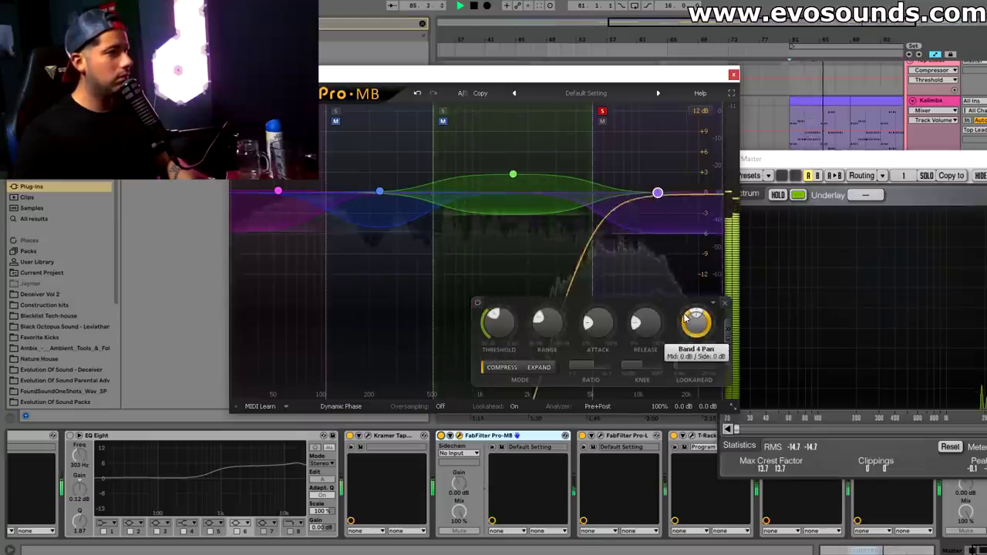
pyautogui.scroll(3, 696, 318)
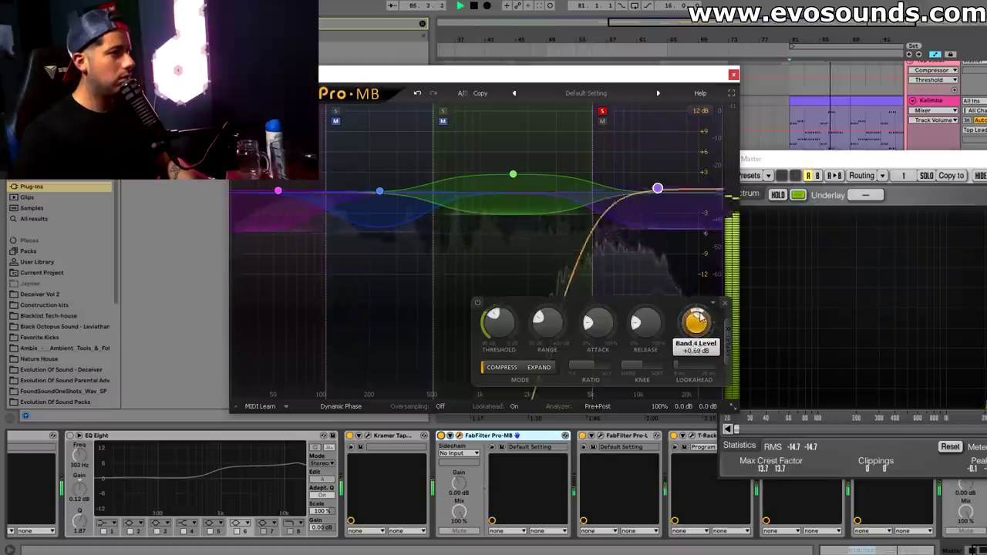
pyautogui.scroll(2, 696, 317)
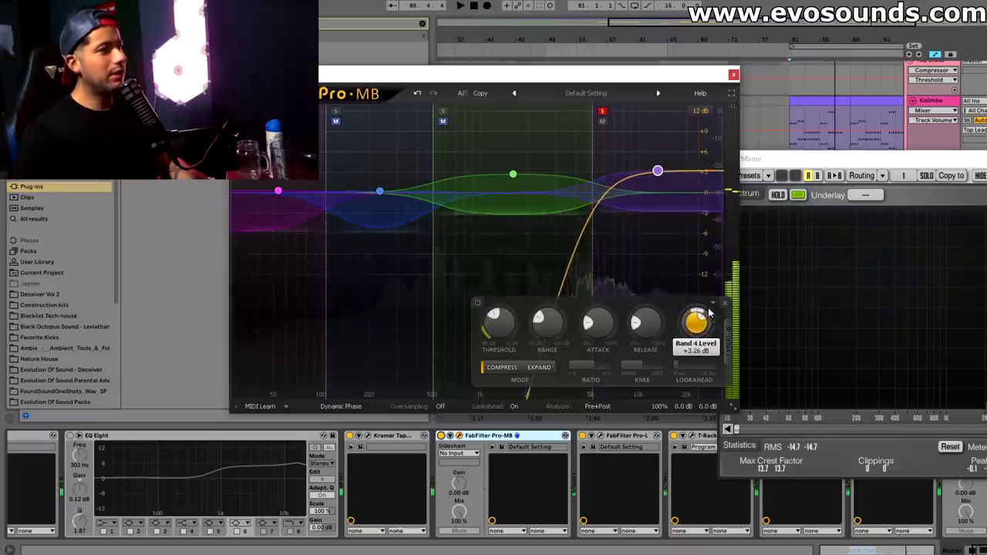
pyautogui.moveTo(657, 171)
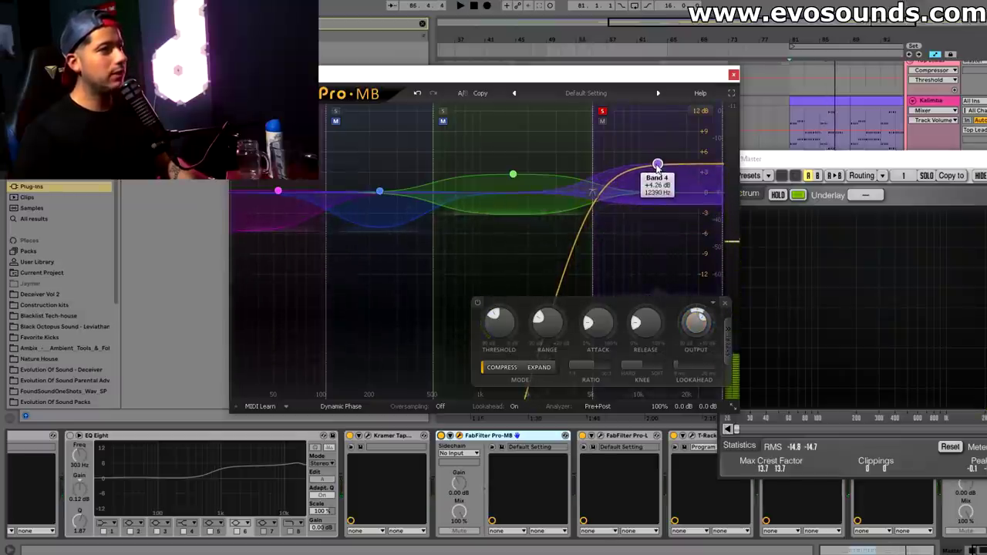
pyautogui.press('space')
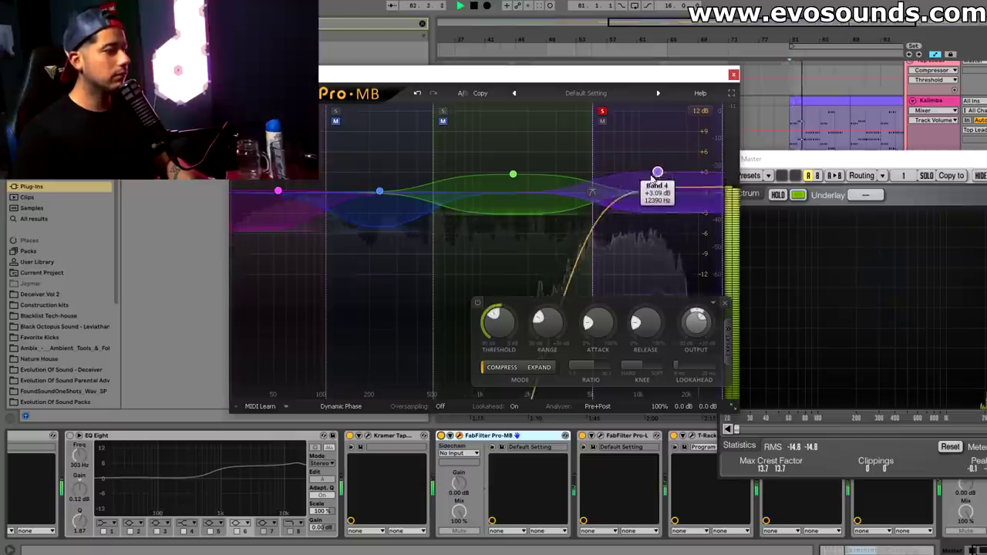
# A/B Band 4's compression several times during playback, leave it on, and unsolo Band 4
pyautogui.click(478, 304)
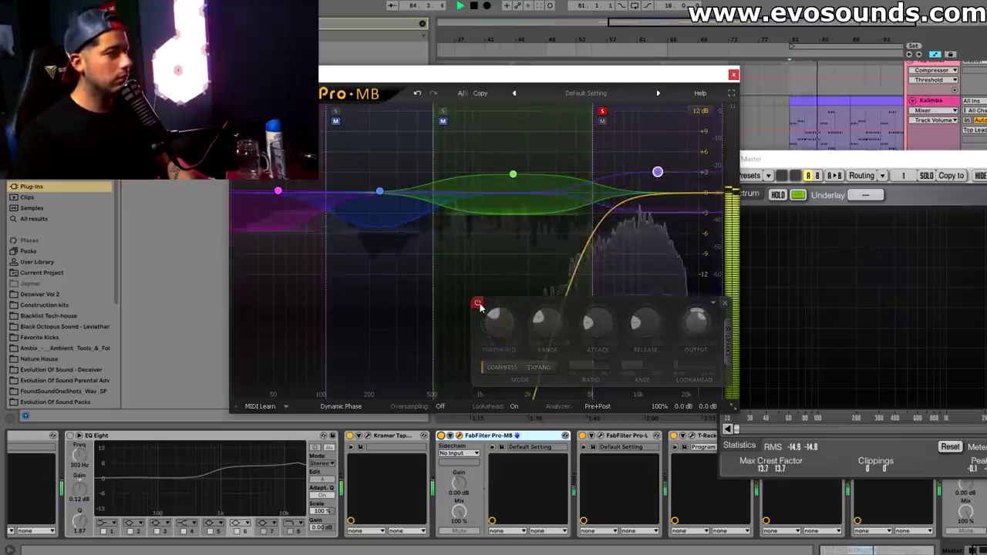
pyautogui.click(478, 304)
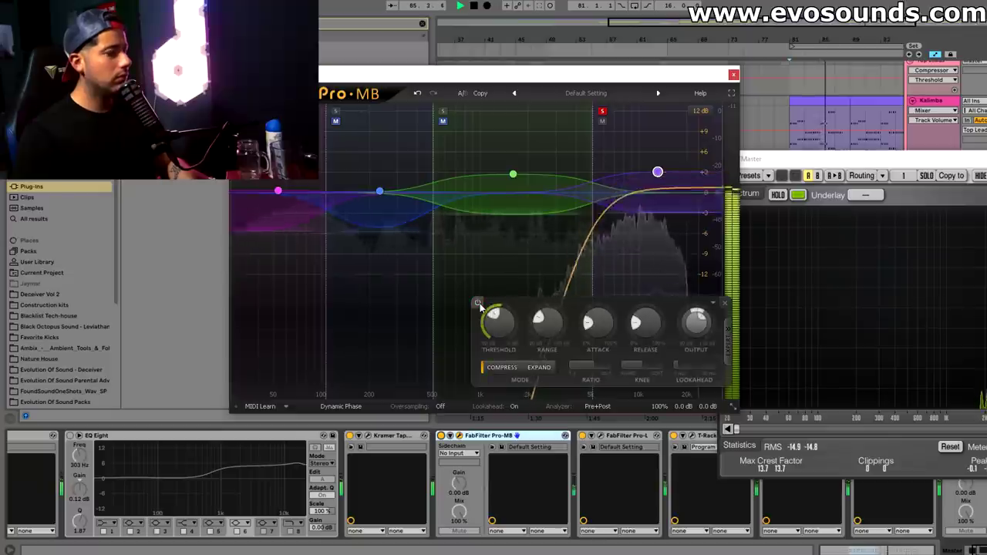
pyautogui.click(478, 303)
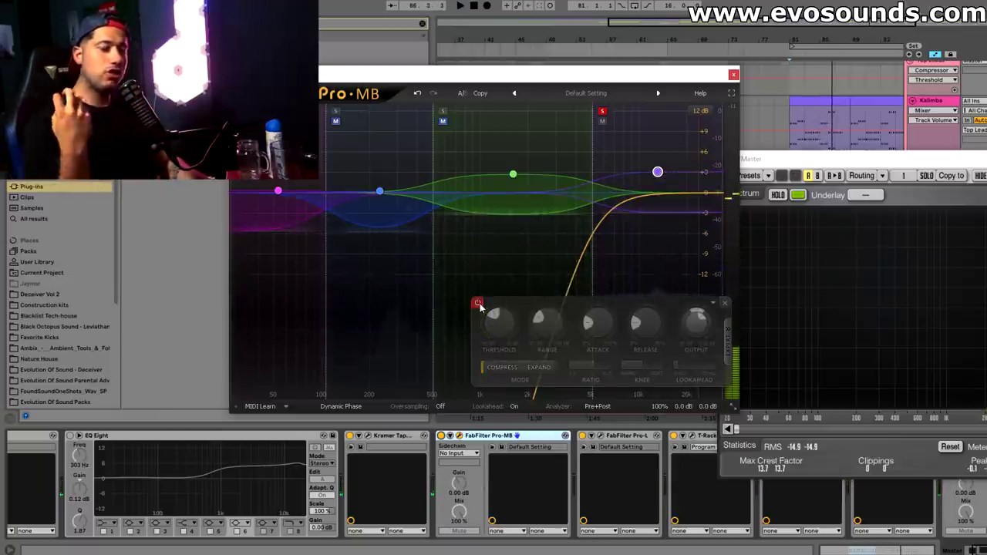
pyautogui.press('space')
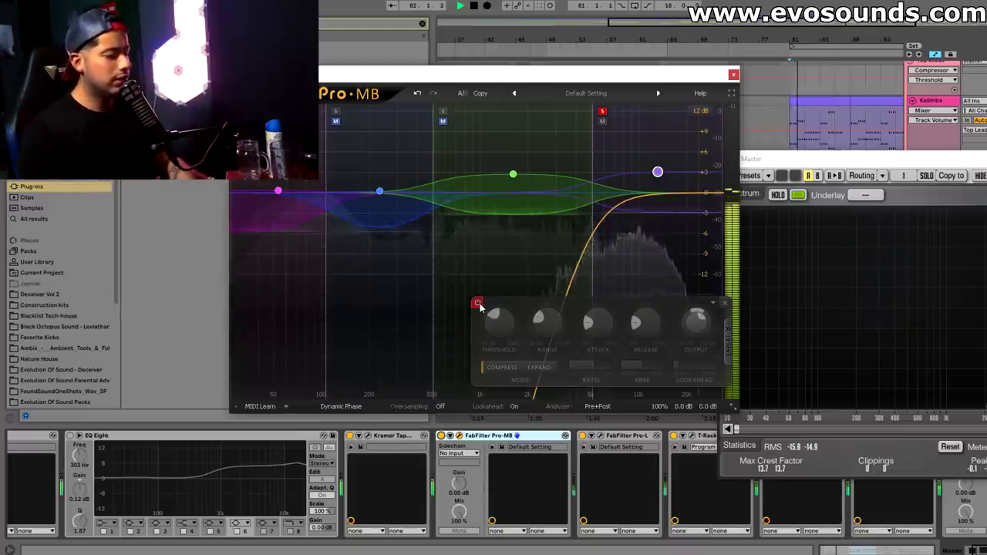
pyautogui.click(477, 303)
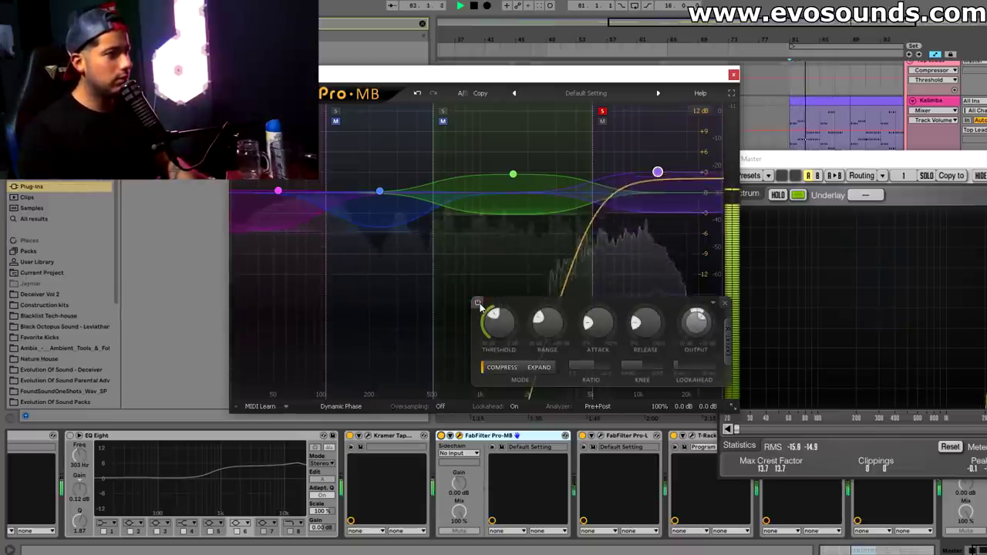
pyautogui.click(478, 303)
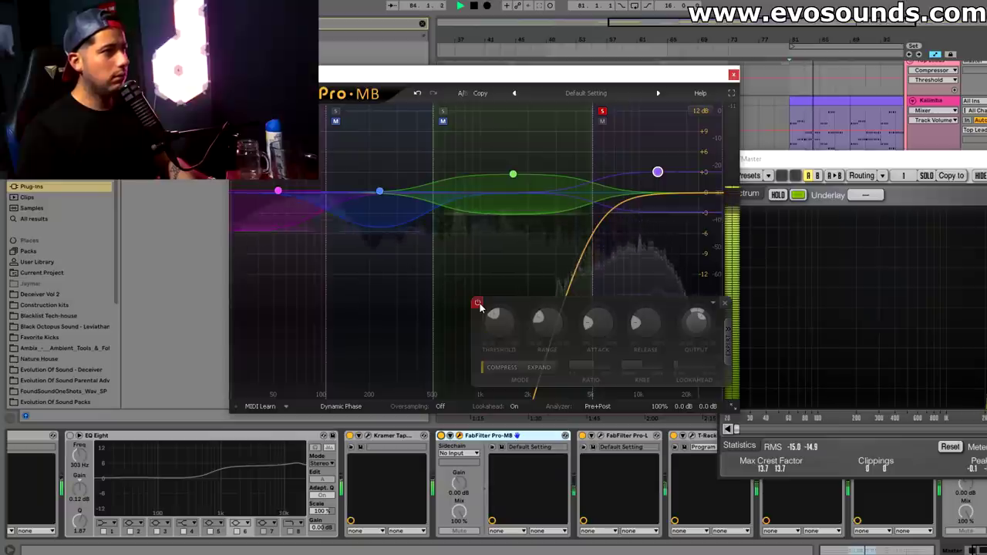
pyautogui.click(477, 303)
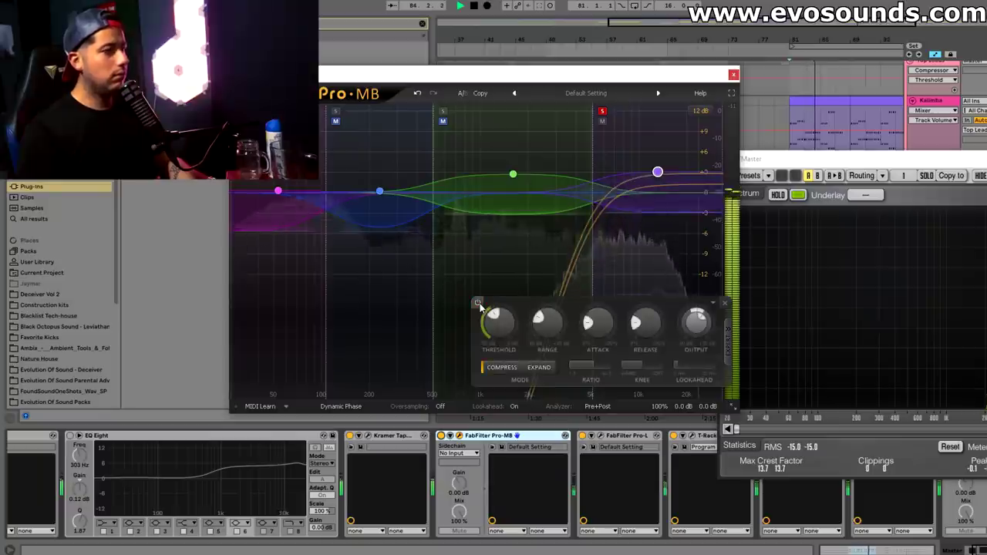
pyautogui.press('space')
pyautogui.click(602, 112)
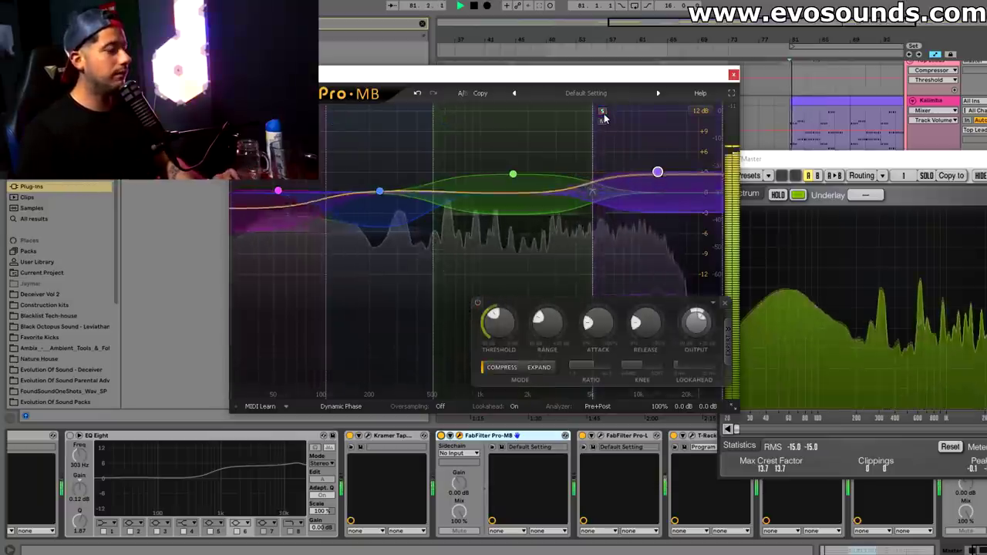
# Compare Pro-MB on and off, then lower band 2's threshold to about -28 dB
pyautogui.click(440, 437)
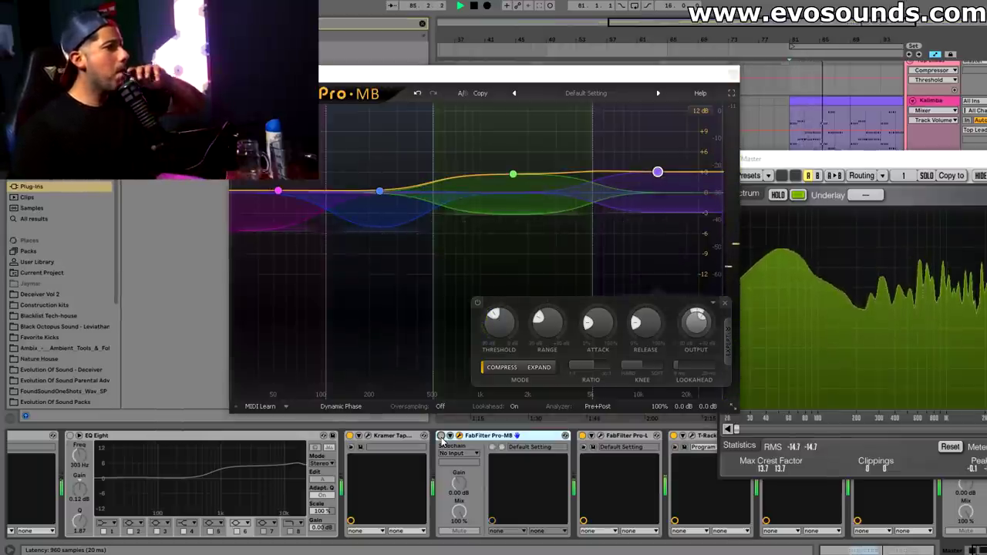
pyautogui.click(441, 436)
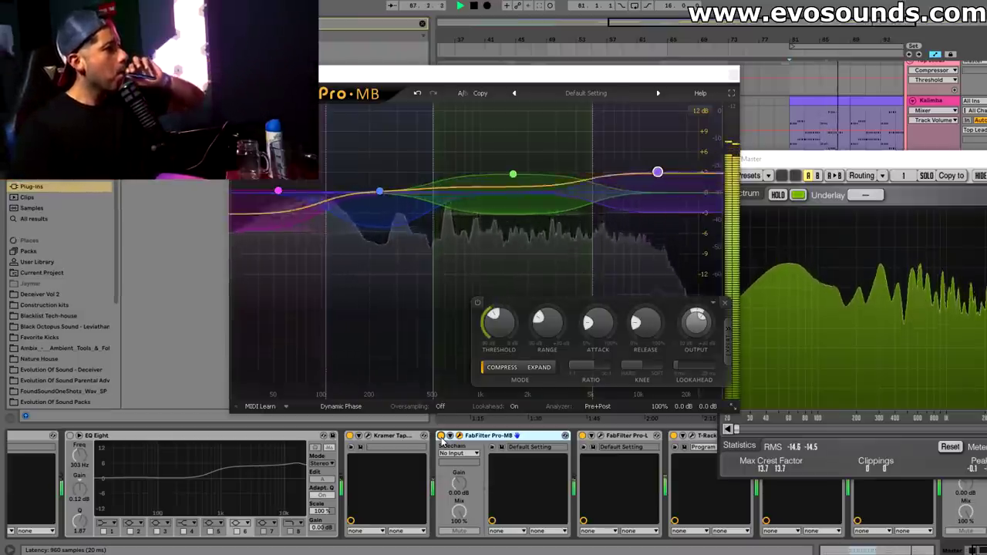
pyautogui.moveTo(370, 154)
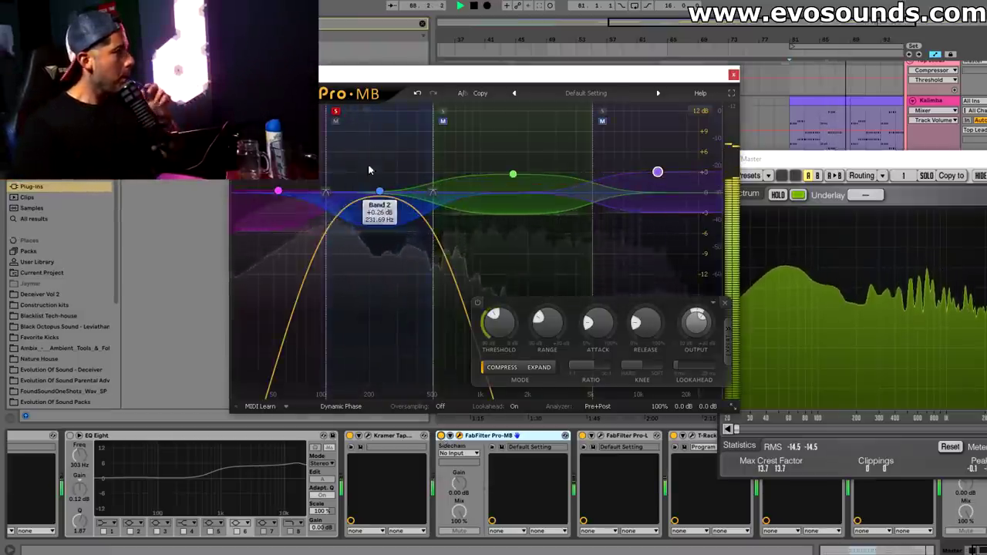
pyautogui.click(379, 191)
pyautogui.moveTo(273, 343); pyautogui.dragTo(215, 414)
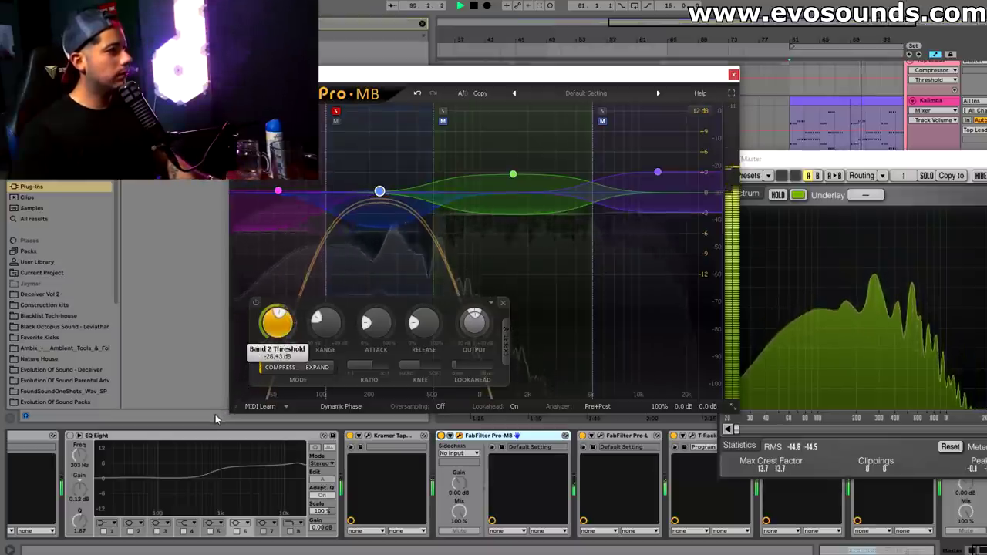
# Unsolo band 1, A/B the whole Pro-MB twice, and switch EQ Eight on
pyautogui.click(336, 113)
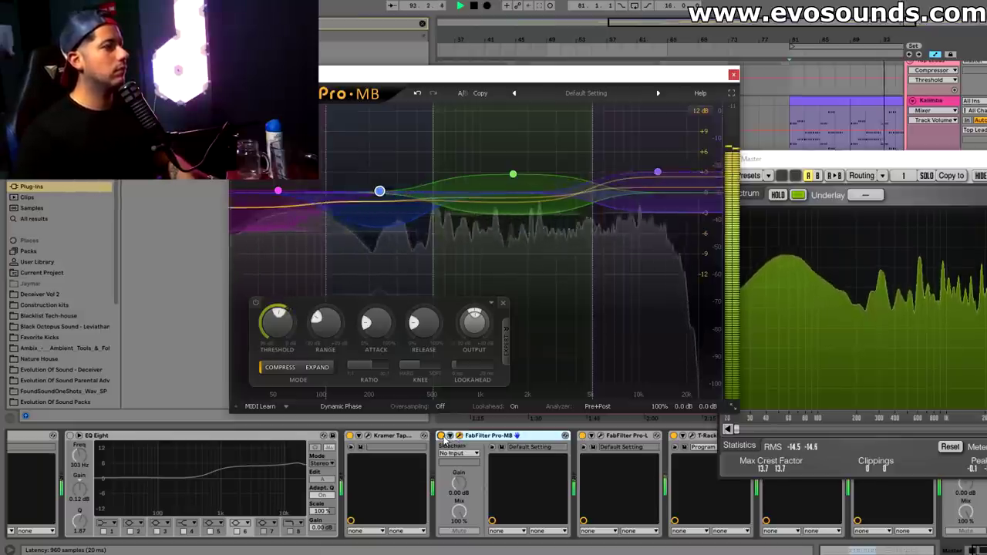
pyautogui.click(441, 435)
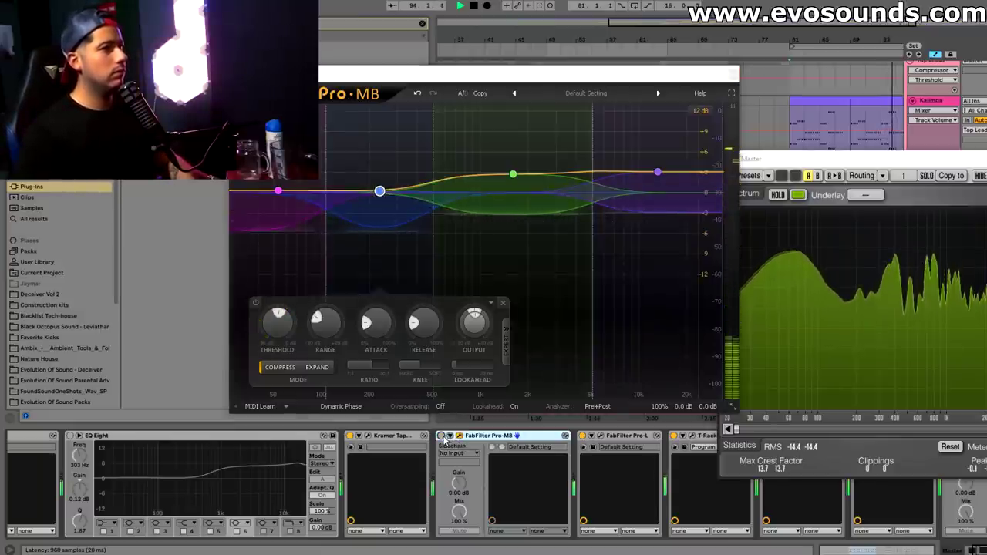
pyautogui.click(440, 435)
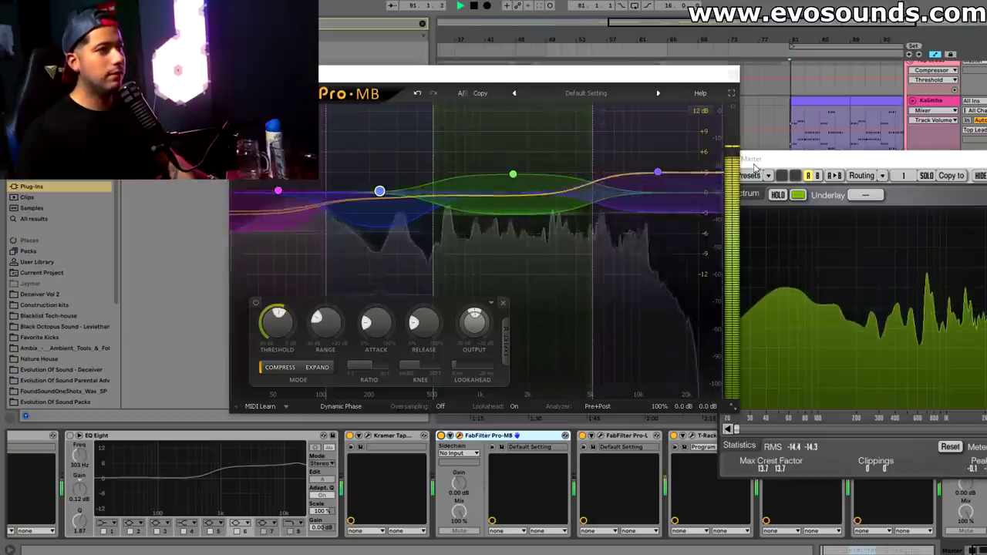
pyautogui.click(440, 437)
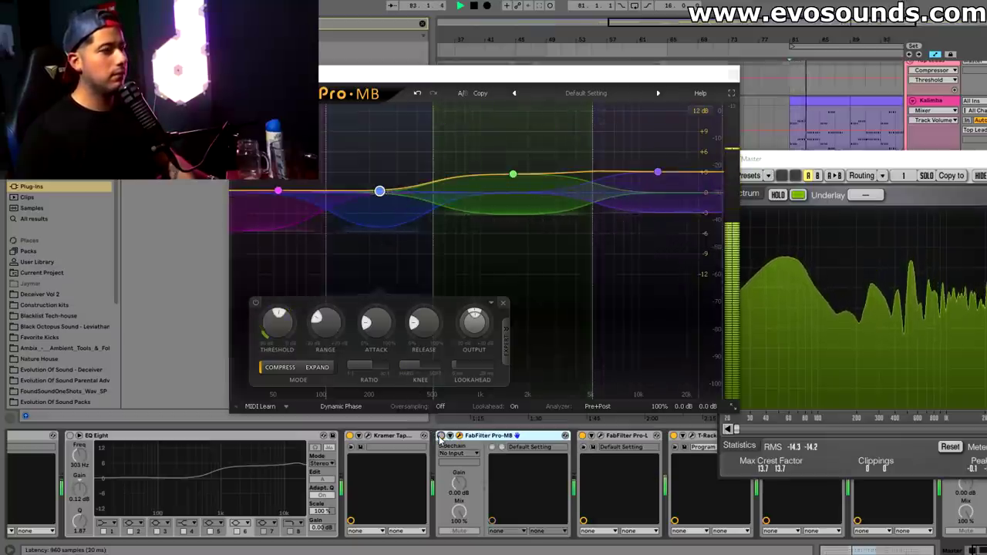
pyautogui.click(440, 437)
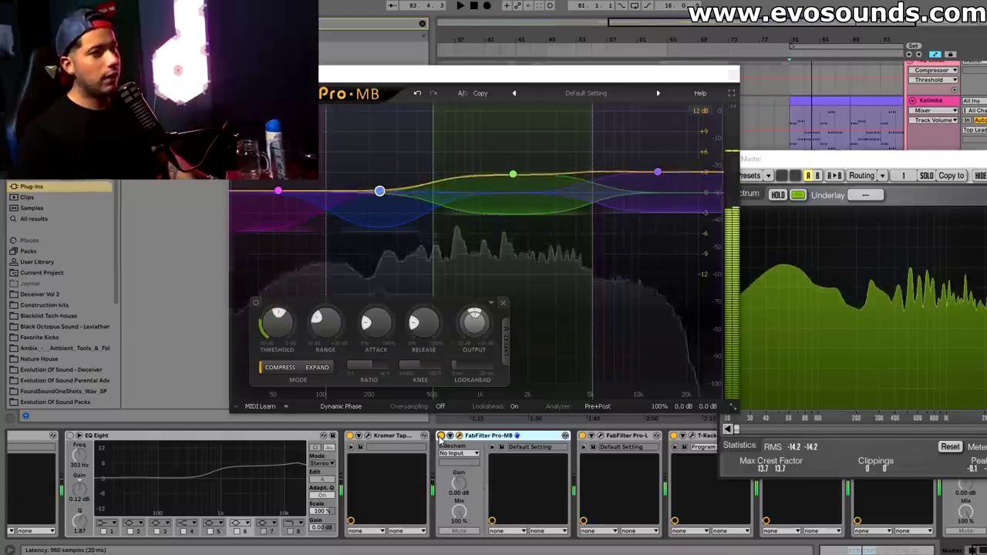
pyautogui.click(70, 436)
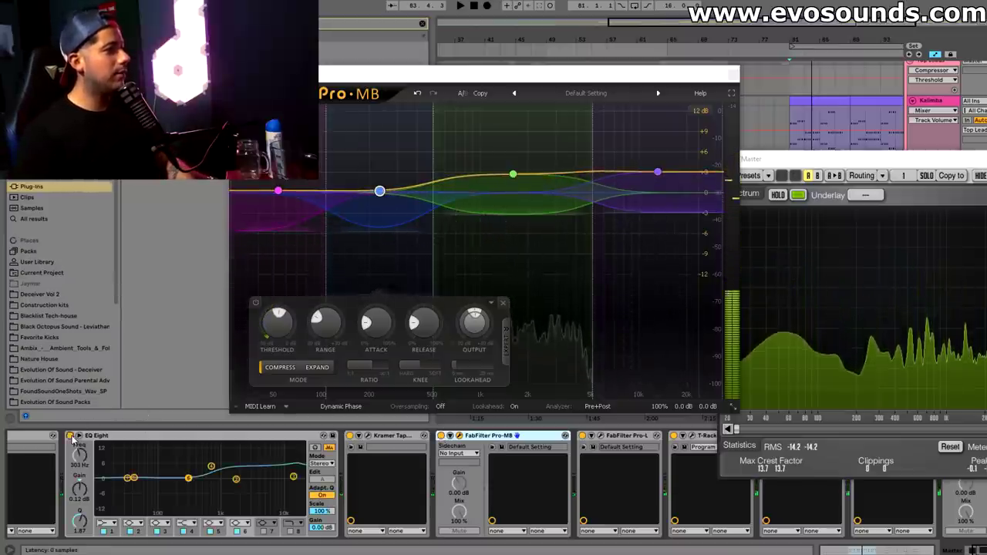
# Flatten EQ Eight band 4, move EQ Eight after Pro-MB, and select band 8
pyautogui.moveTo(210, 466); pyautogui.dragTo(213, 477)
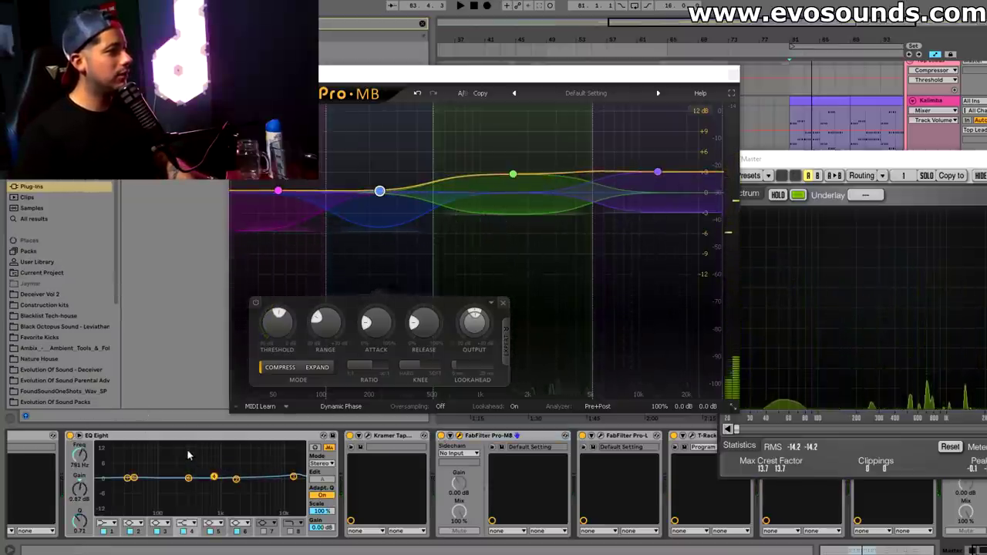
pyautogui.moveTo(185, 436); pyautogui.dragTo(534, 462)
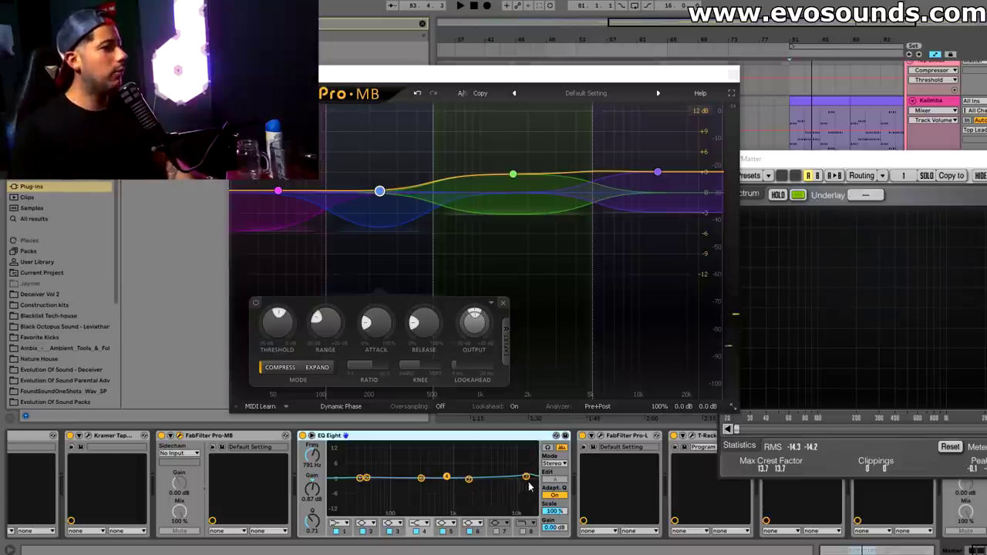
pyautogui.click(525, 477)
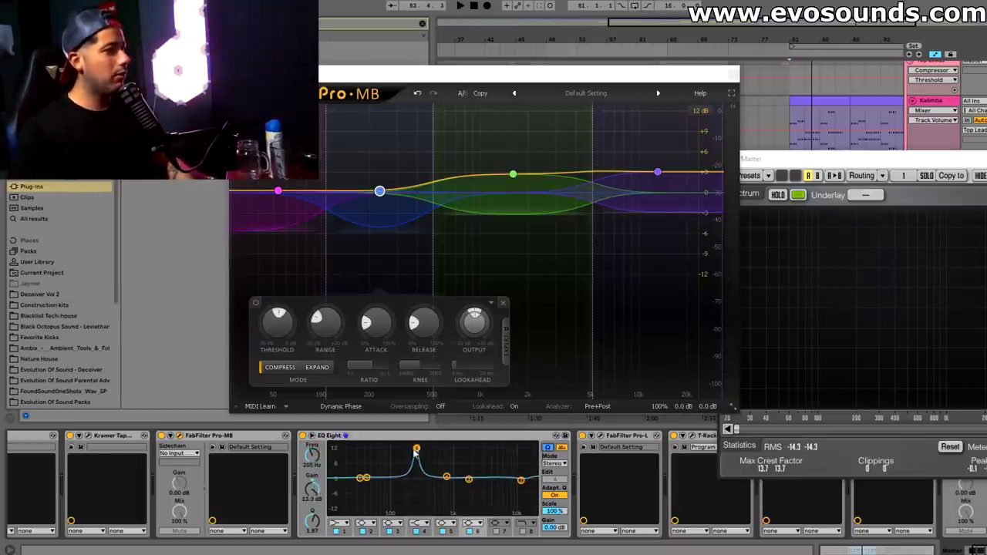
pyautogui.press('space')
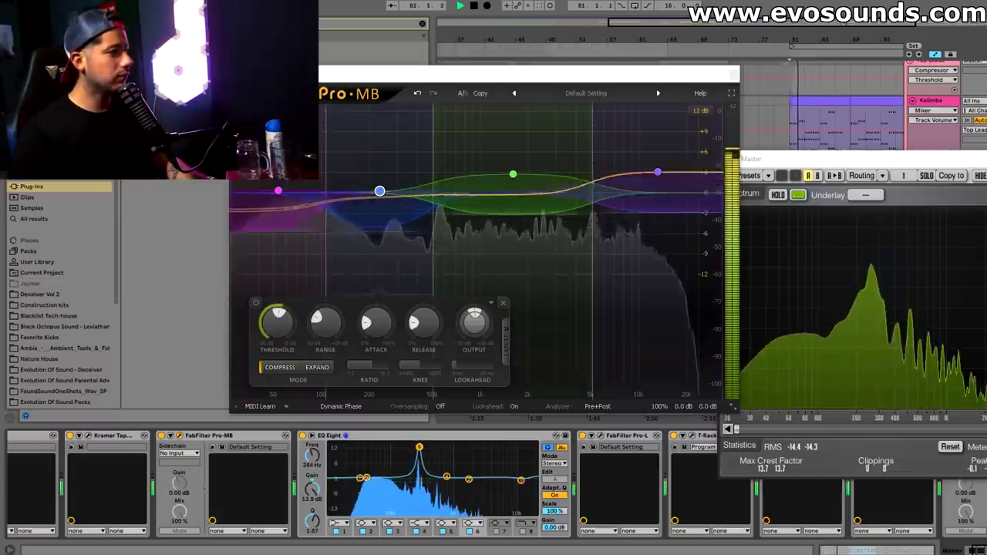
pyautogui.press('space')
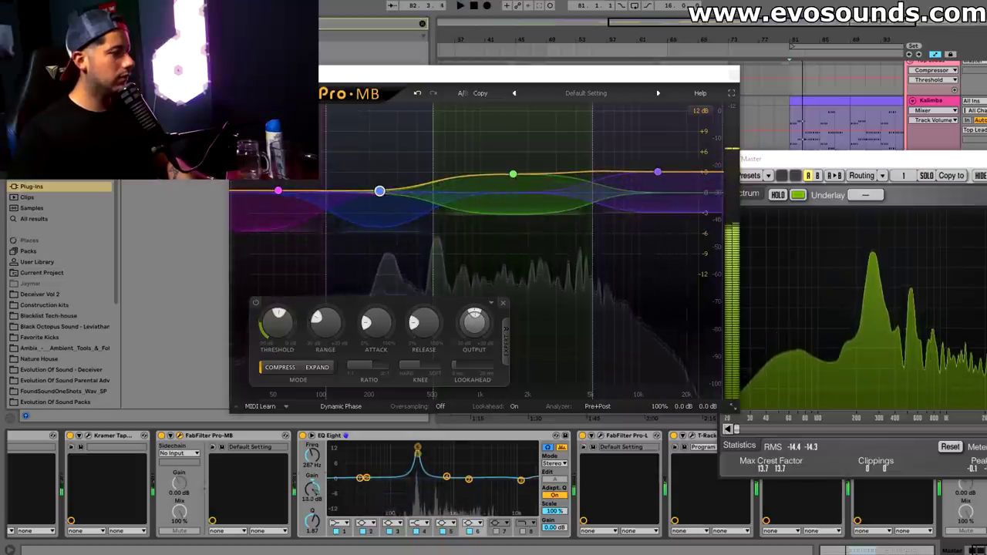
# Turn EQ Eight band 3 into a cut and A/B Pro-MB during playback
pyautogui.moveTo(313, 478); pyautogui.dragTo(313, 509)
pyautogui.press('space')
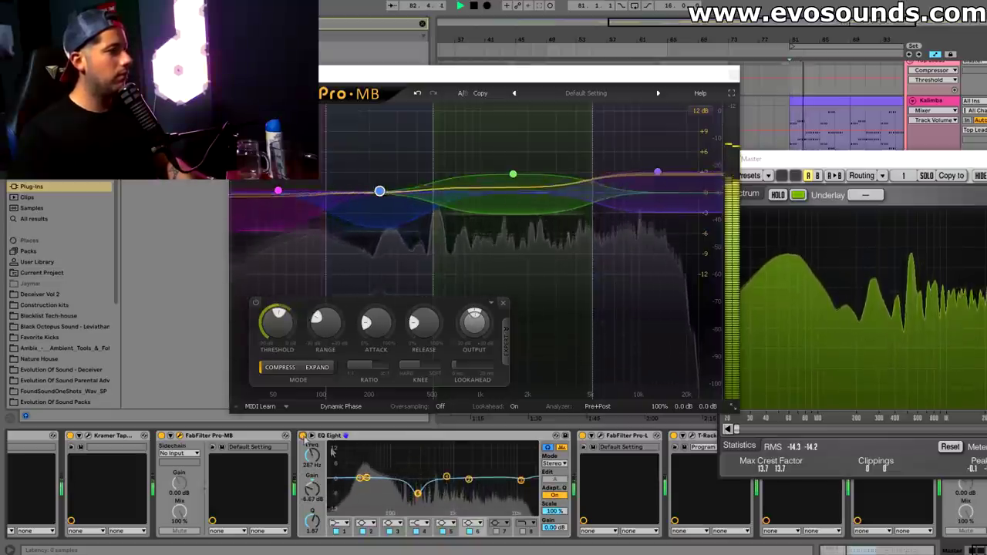
pyautogui.click(161, 436)
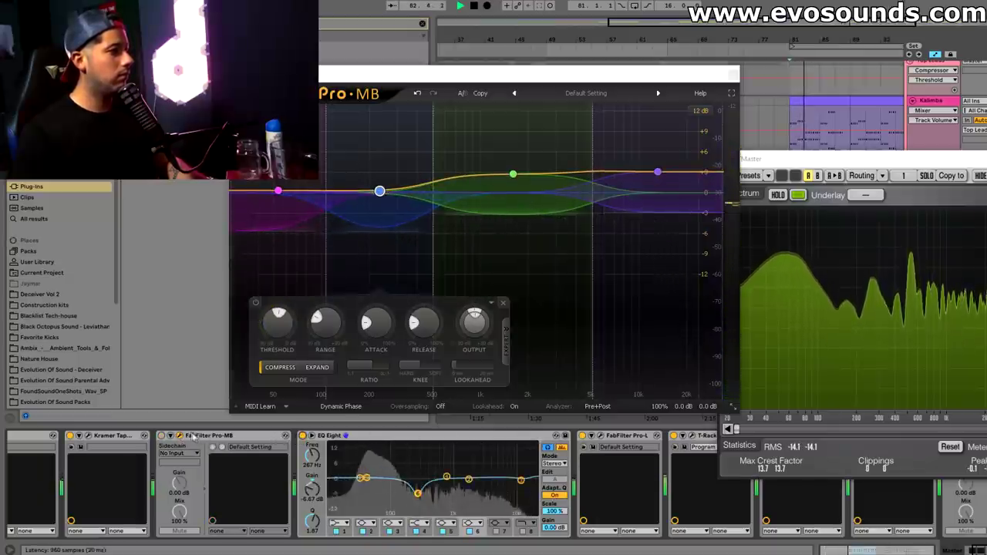
pyautogui.click(161, 435)
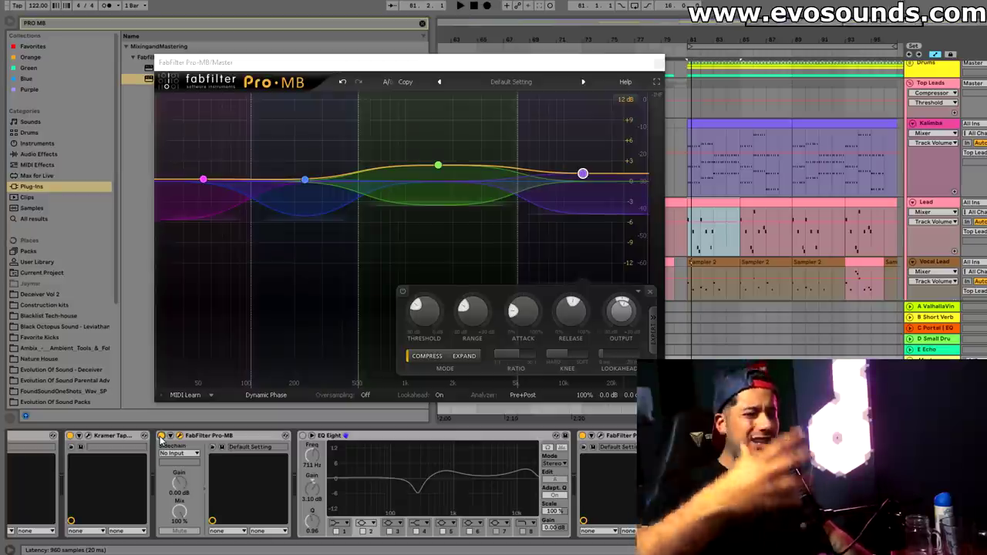
pyautogui.press('space')
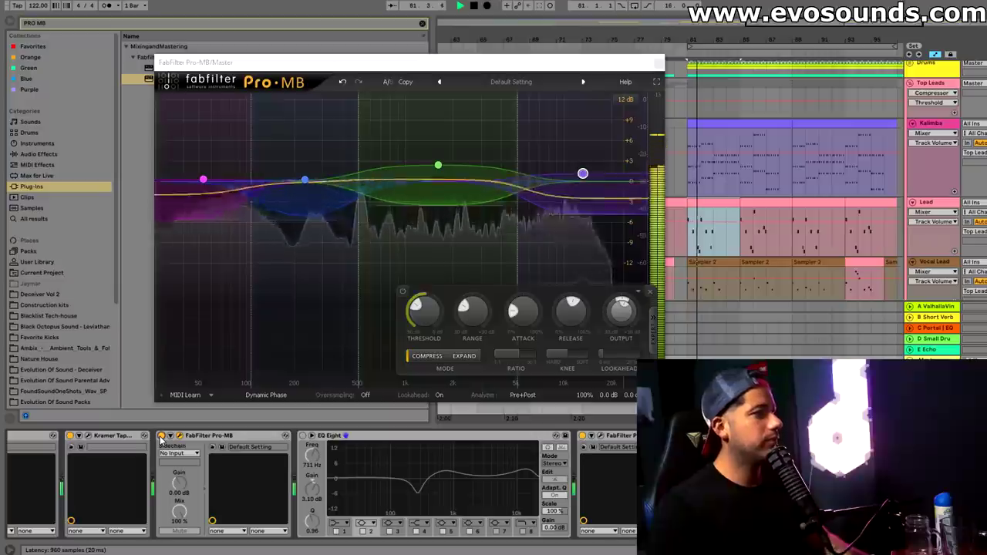
pyautogui.click(161, 437)
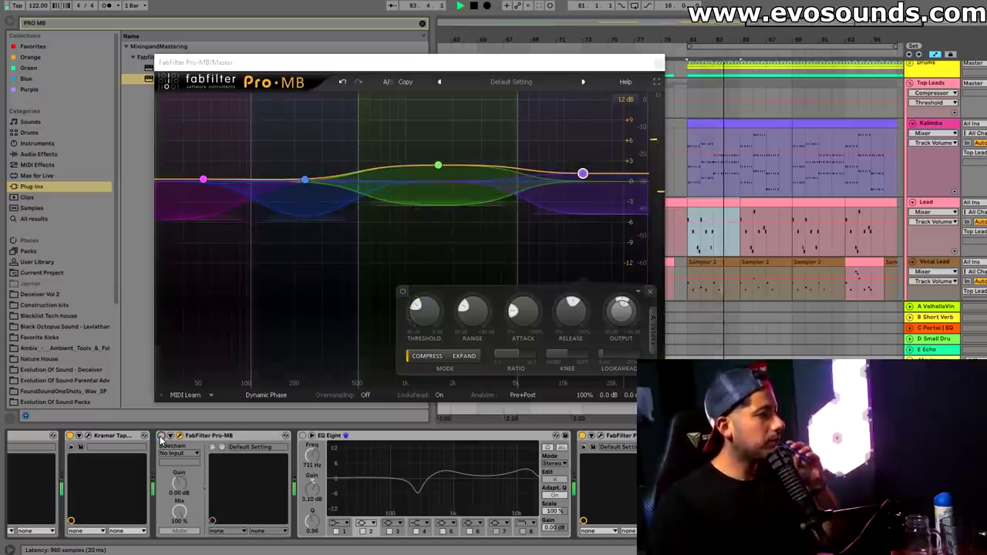
pyautogui.click(160, 437)
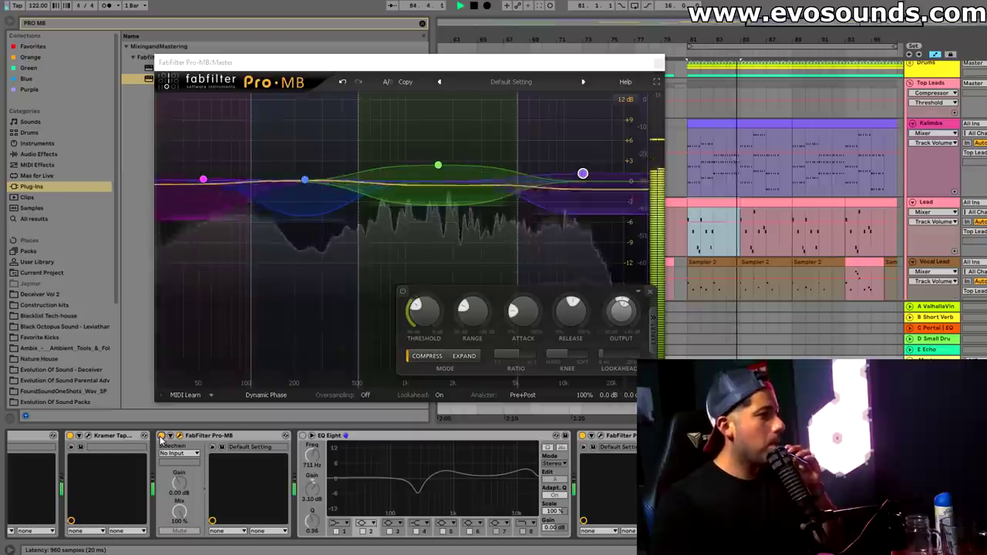
pyautogui.click(161, 436)
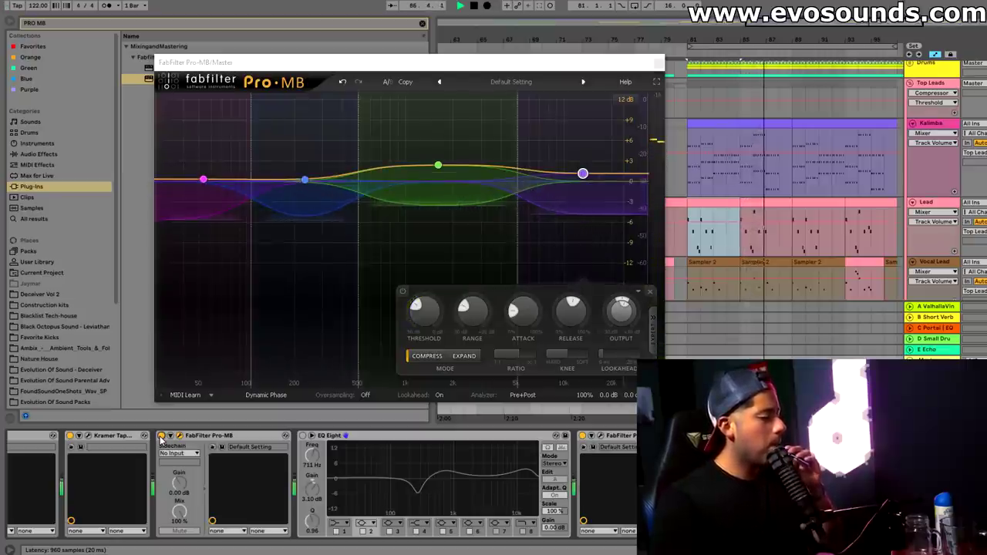
pyautogui.click(161, 437)
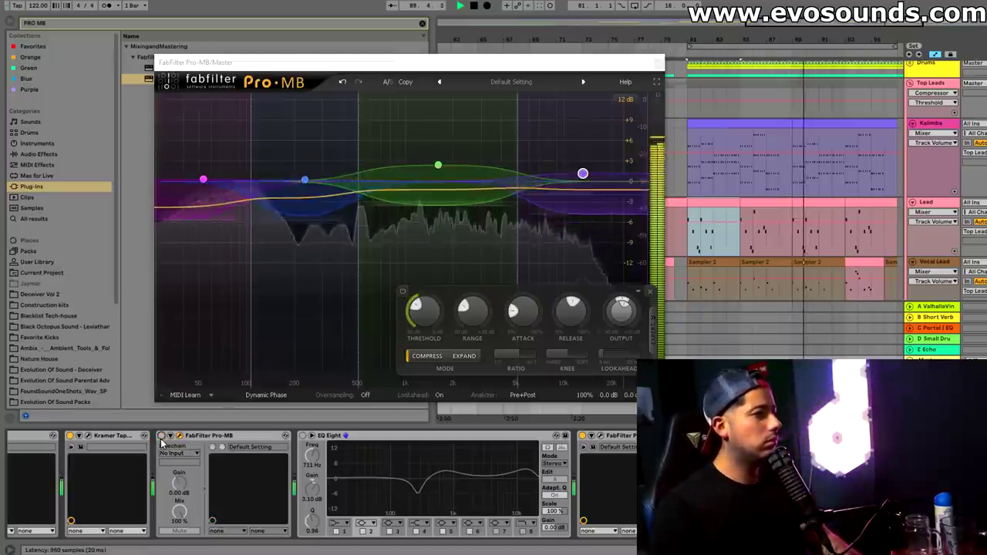
pyautogui.click(160, 436)
pyautogui.click(161, 437)
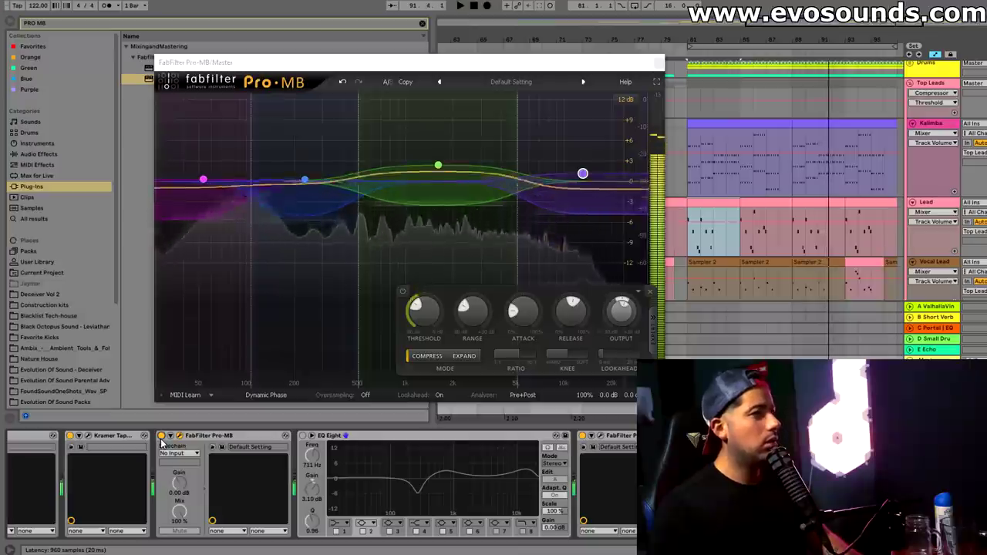
pyautogui.press('space')
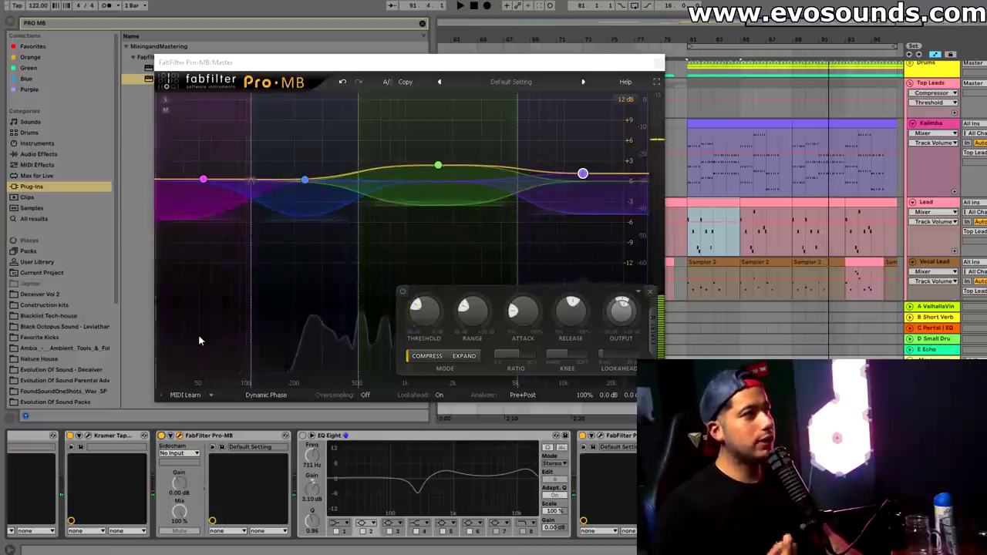
# Select the magenta low band, A/B the whole Pro-MB twice, and restart playback
pyautogui.click(199, 119)
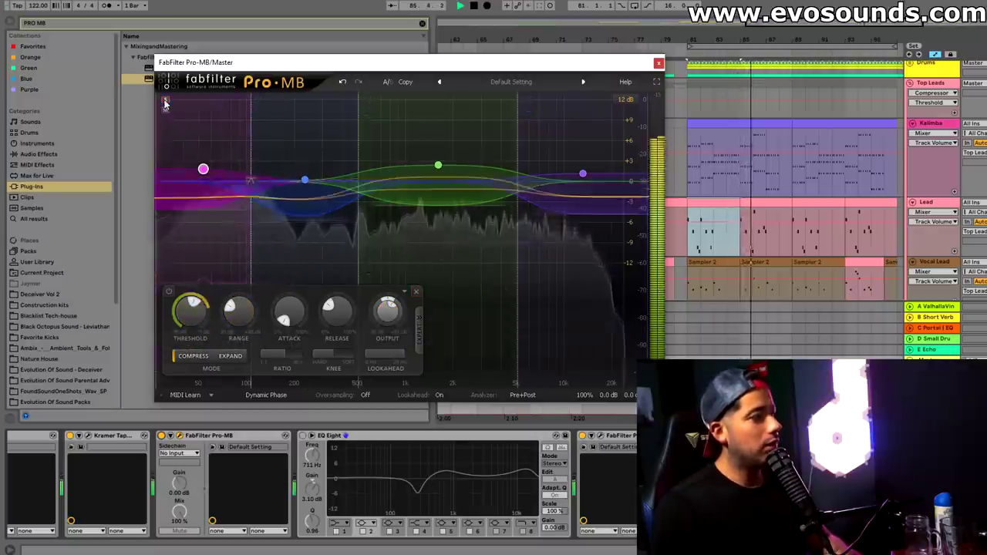
pyautogui.click(162, 437)
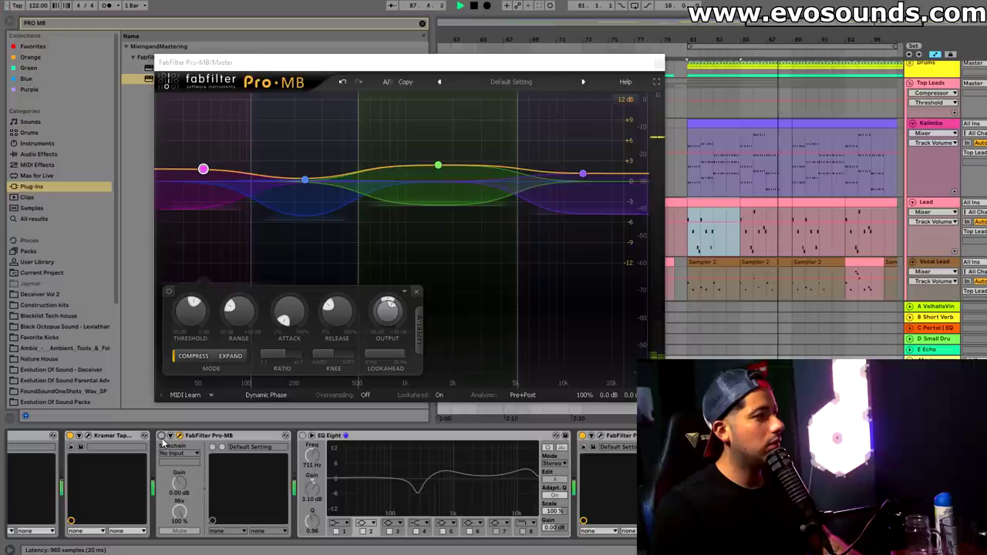
pyautogui.click(162, 437)
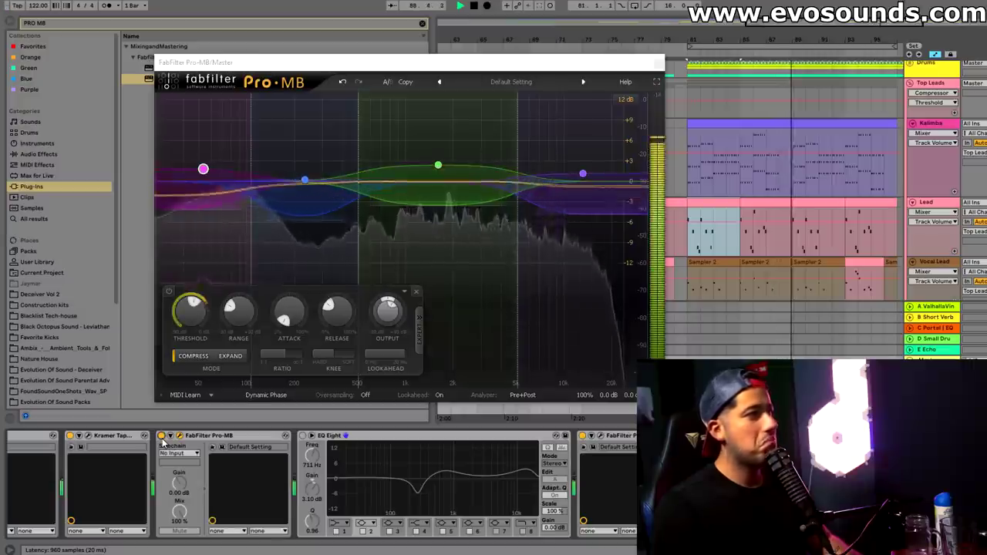
pyautogui.click(162, 438)
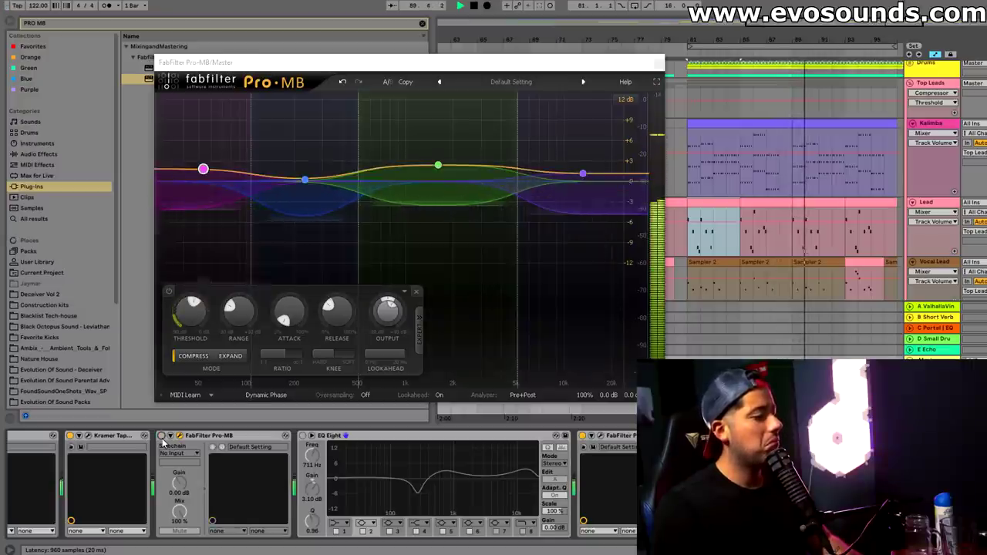
pyautogui.click(162, 438)
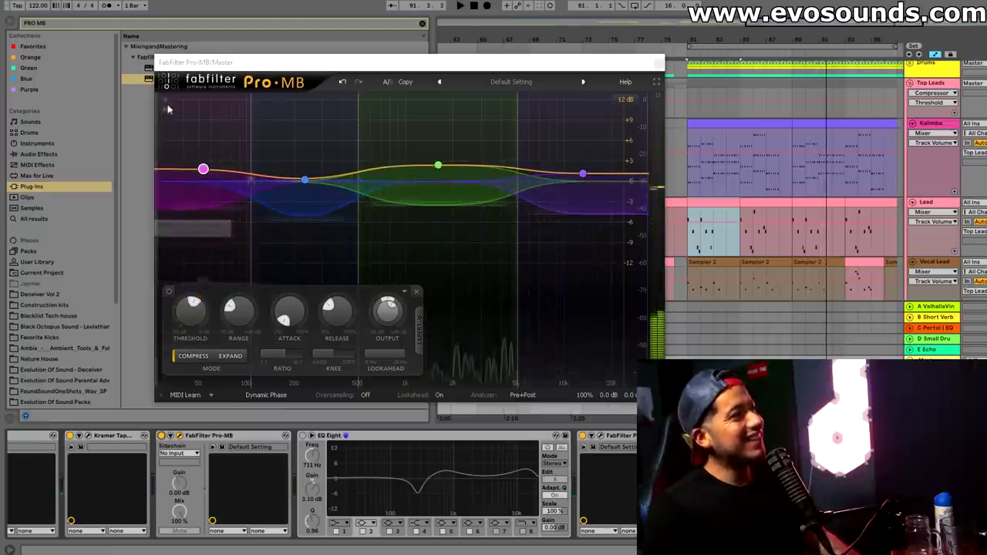
pyautogui.press('space')
# A/B the low band's compression, unsolo it, and play the soloed green middle band
pyautogui.click(169, 293)
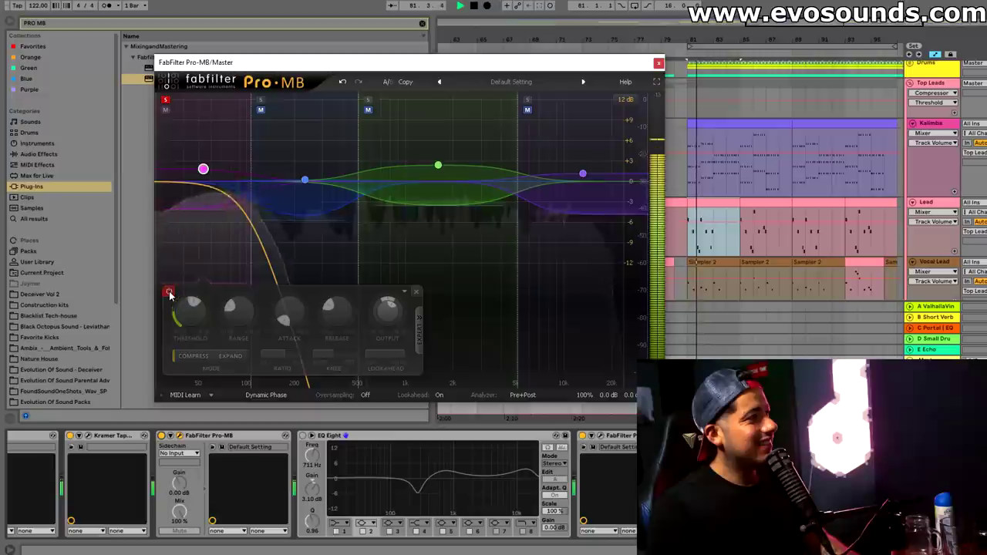
pyautogui.click(169, 293)
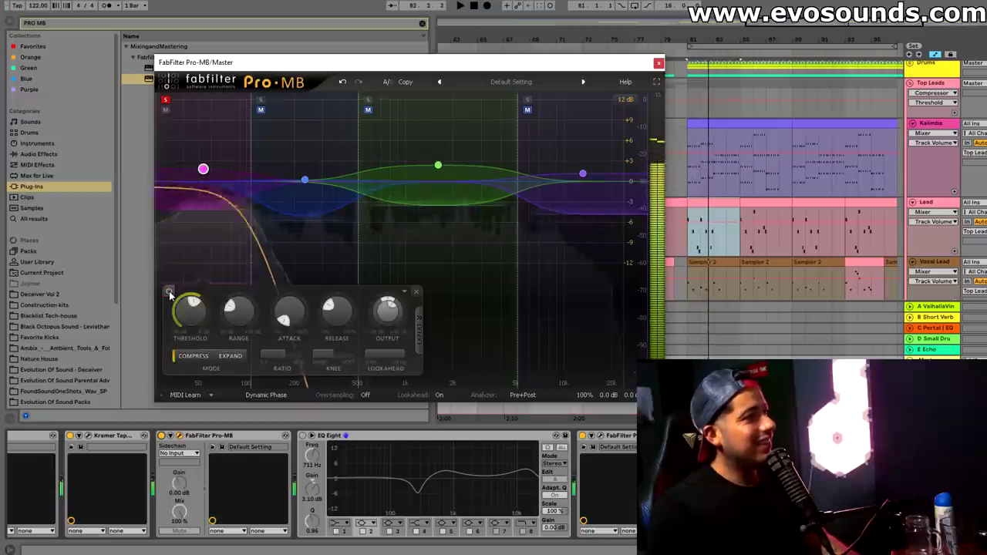
pyautogui.click(166, 100)
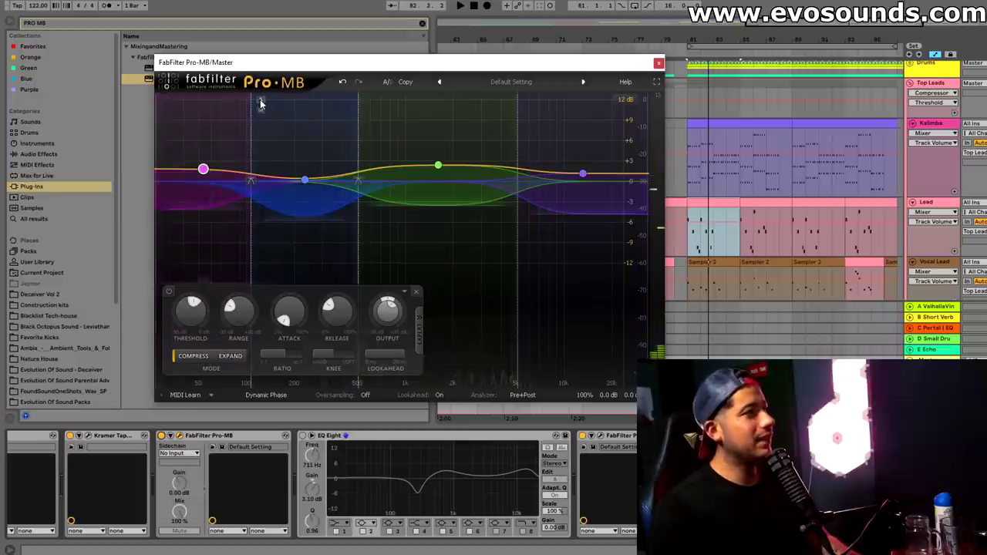
pyautogui.click(367, 101)
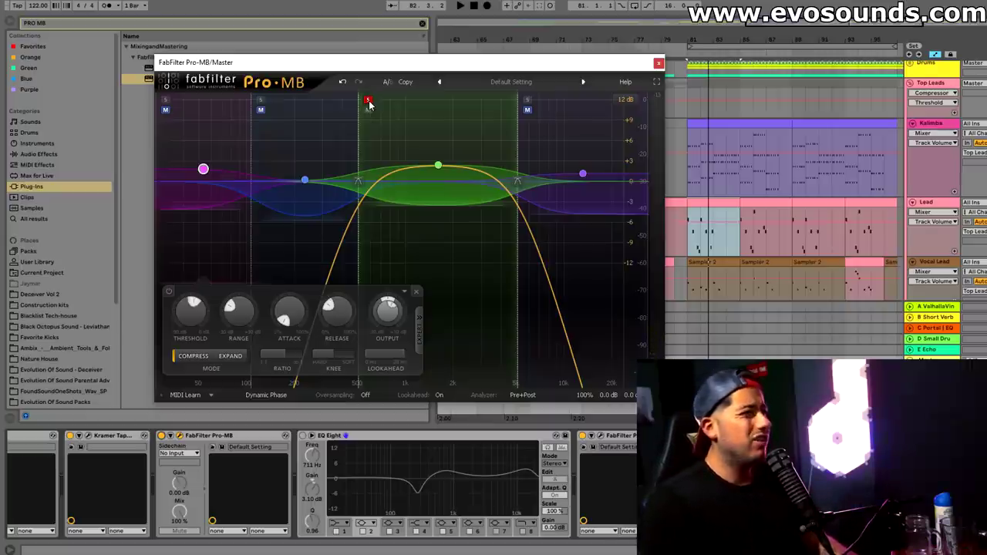
pyautogui.press('space')
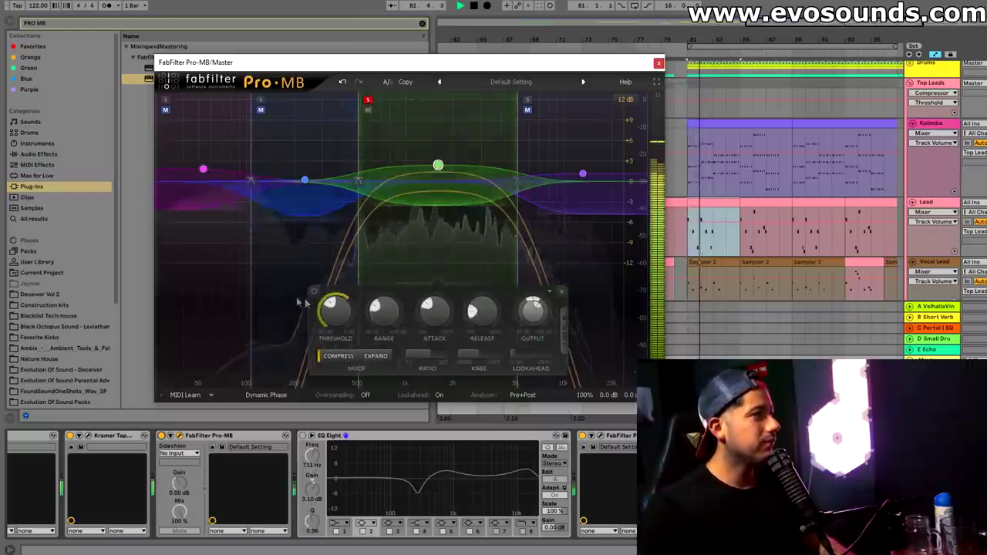
# Toggle the middle band's compression off and on three times while it plays
pyautogui.click(314, 292)
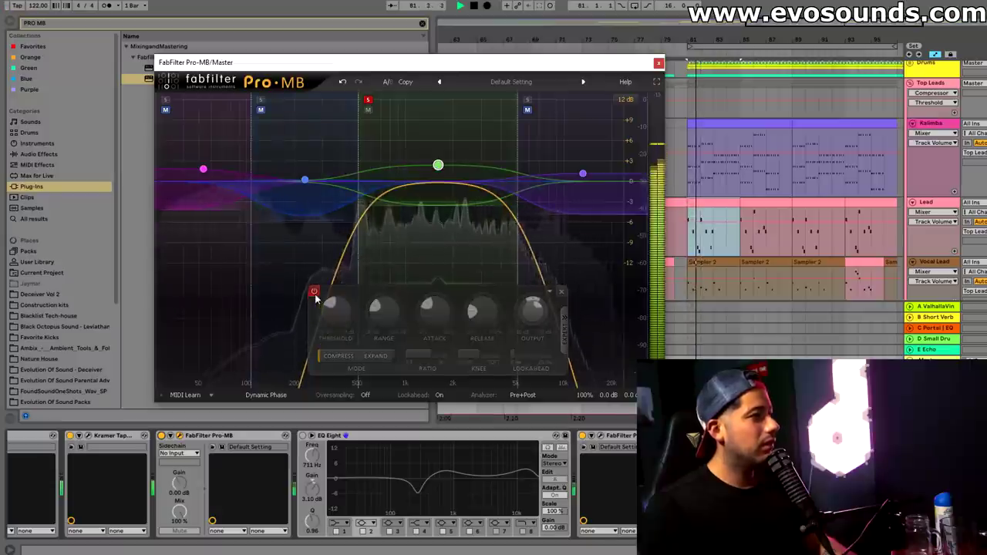
pyautogui.click(314, 292)
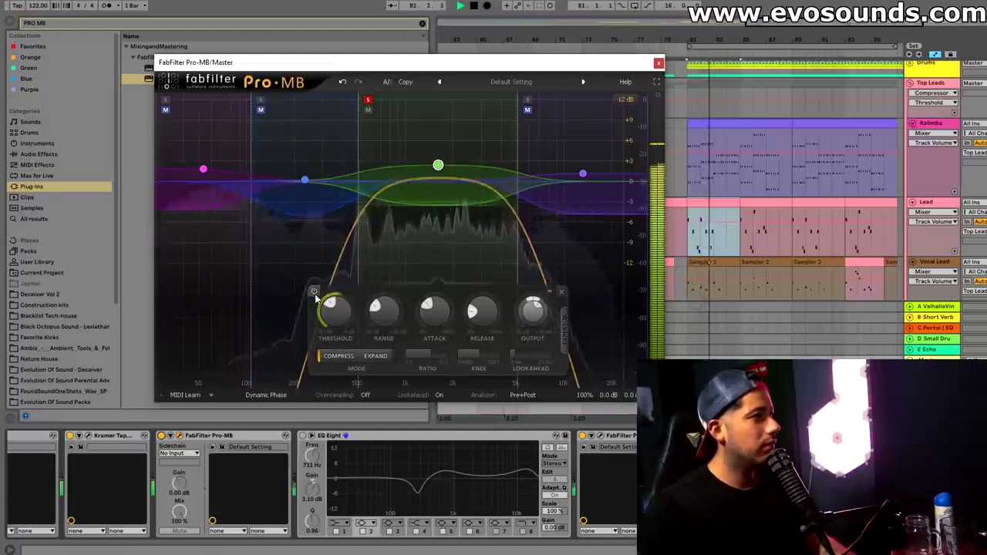
pyautogui.click(314, 292)
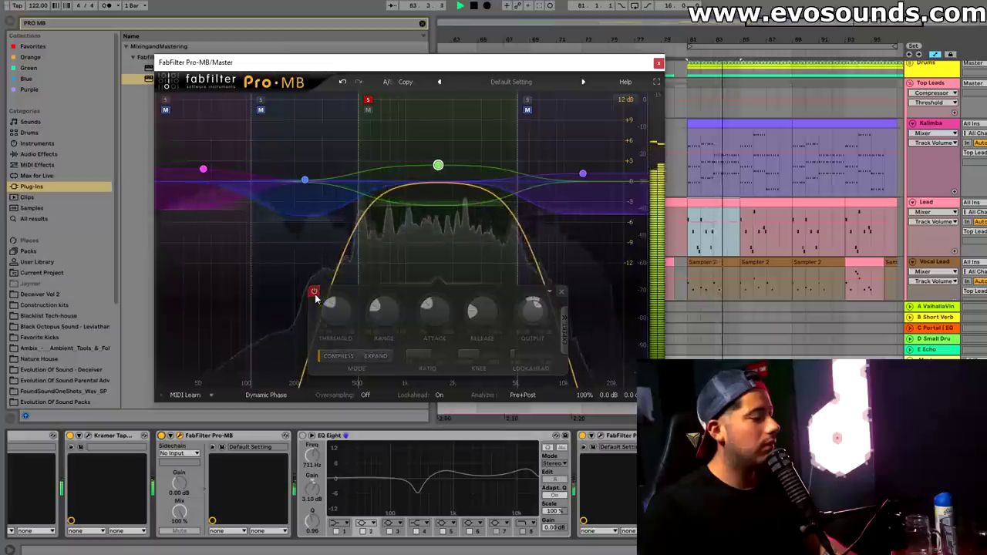
pyautogui.click(314, 292)
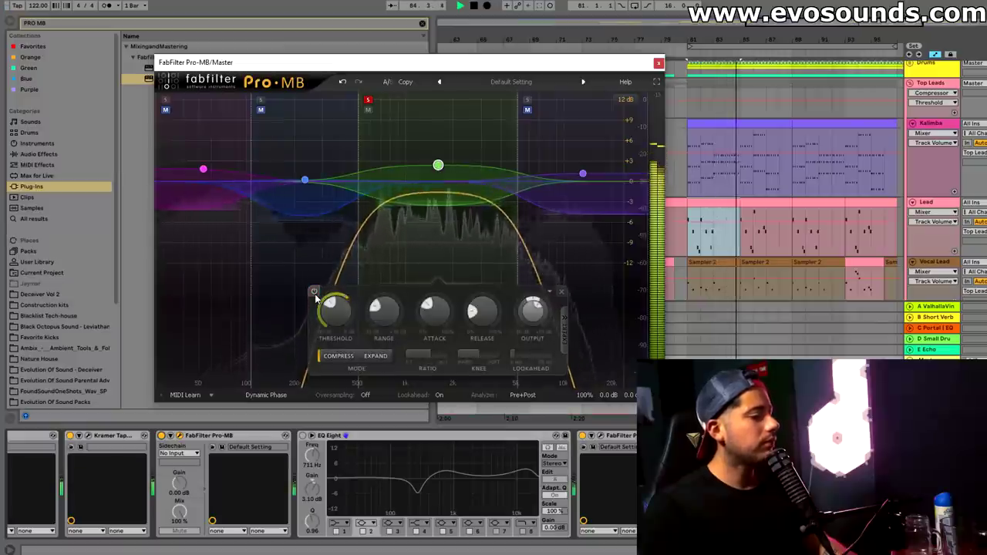
pyautogui.click(314, 292)
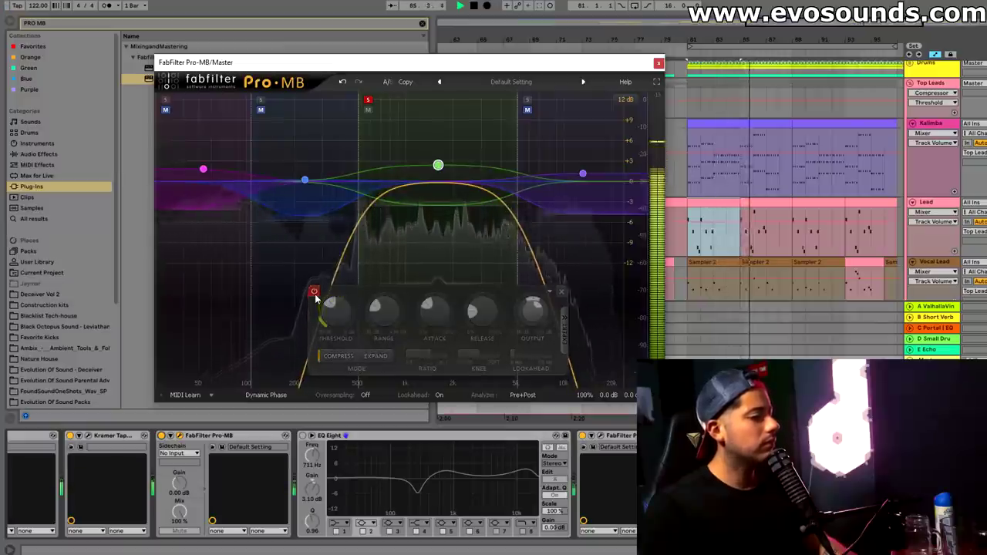
pyautogui.click(314, 292)
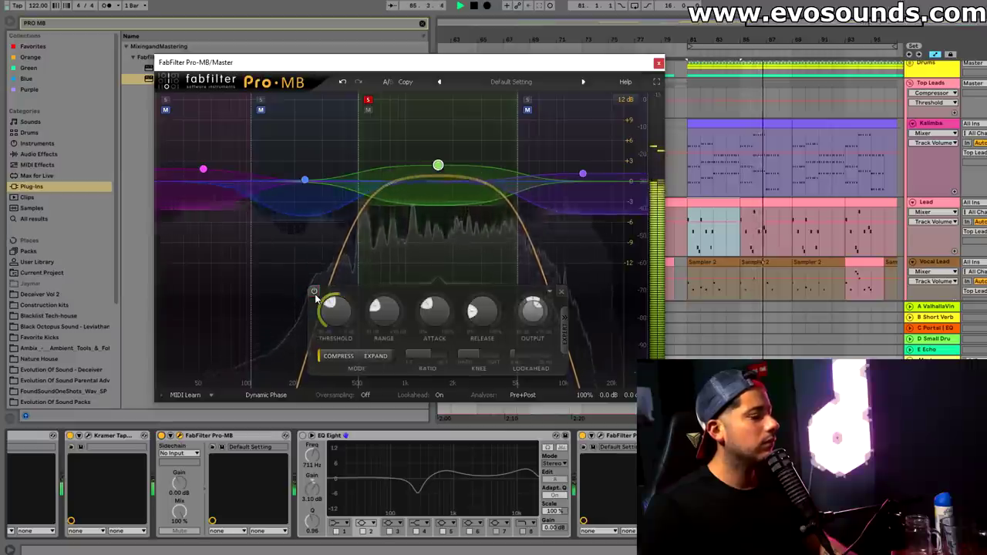
# Stop, replay from bar 81, then solo the high band instead
pyautogui.press('space')
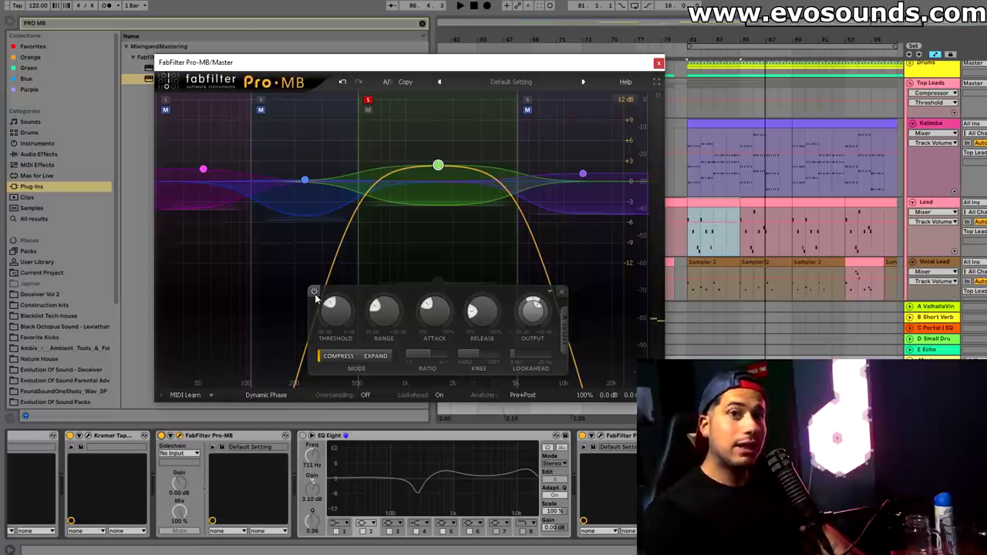
pyautogui.press('space')
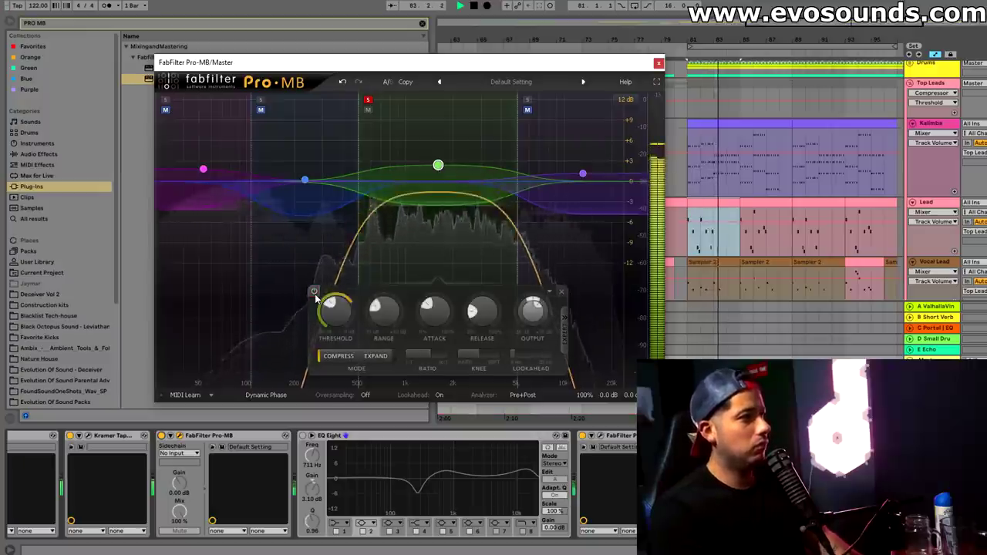
pyautogui.press('space')
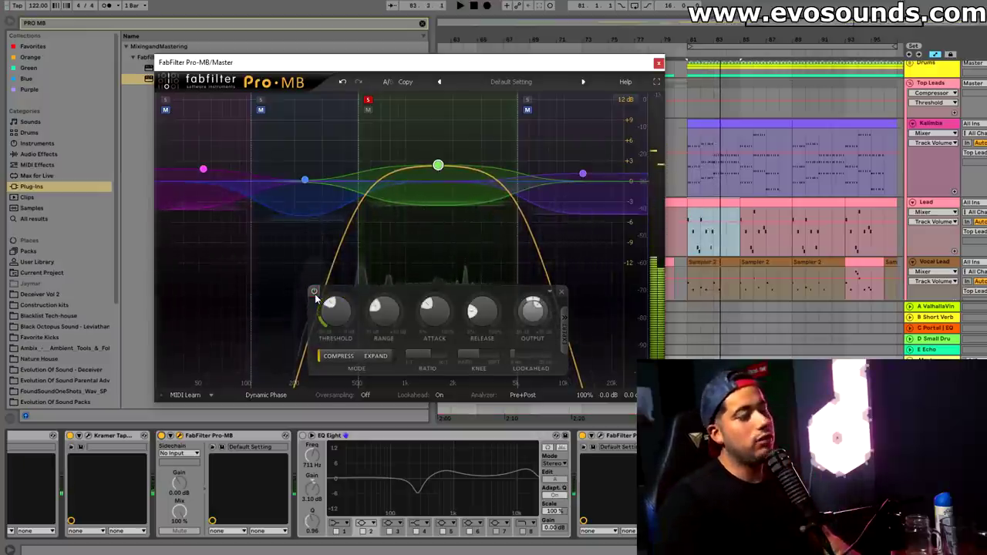
pyautogui.click(527, 100)
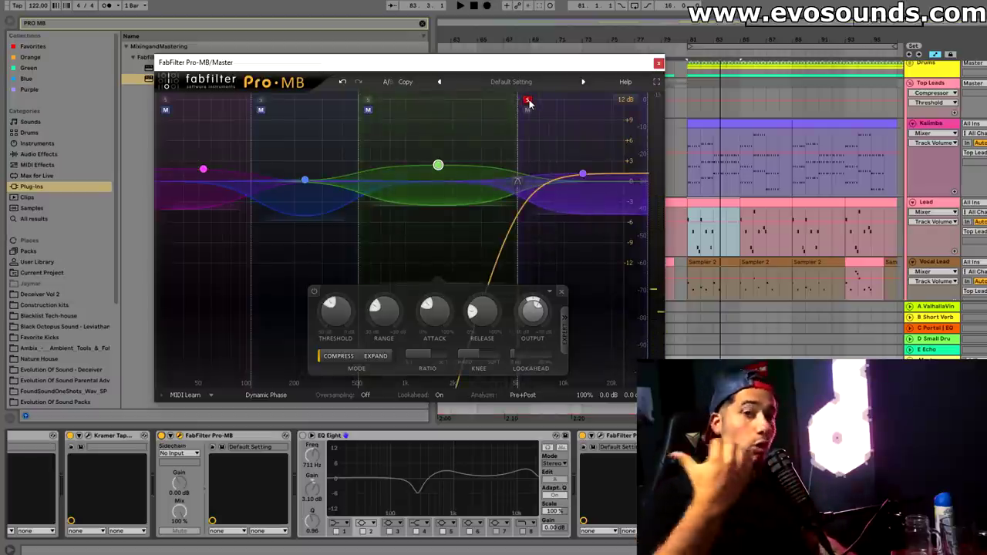
# Play the high band, A/B its compression off and on, then select the blue low-mid band
pyautogui.press('space')
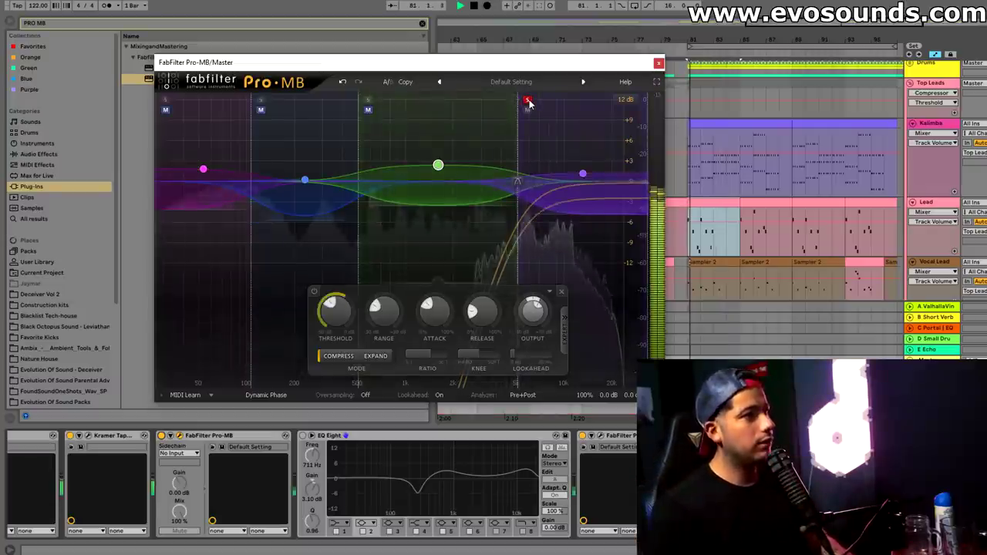
pyautogui.click(518, 185)
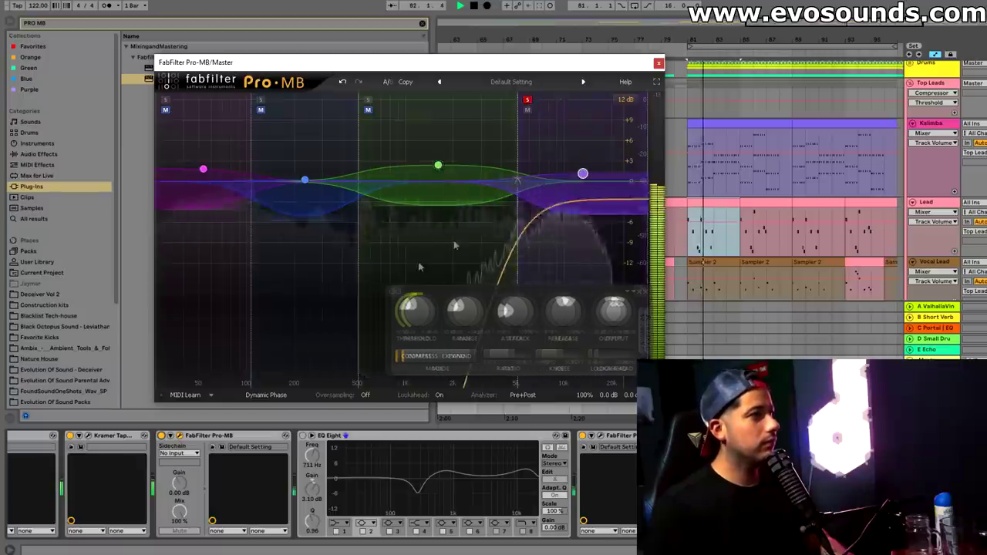
pyautogui.click(403, 293)
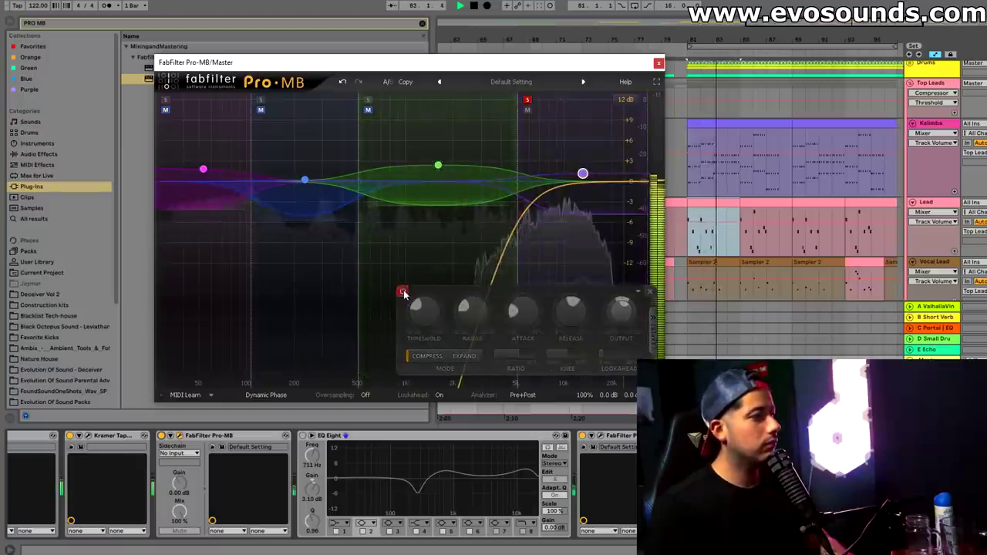
pyautogui.click(404, 293)
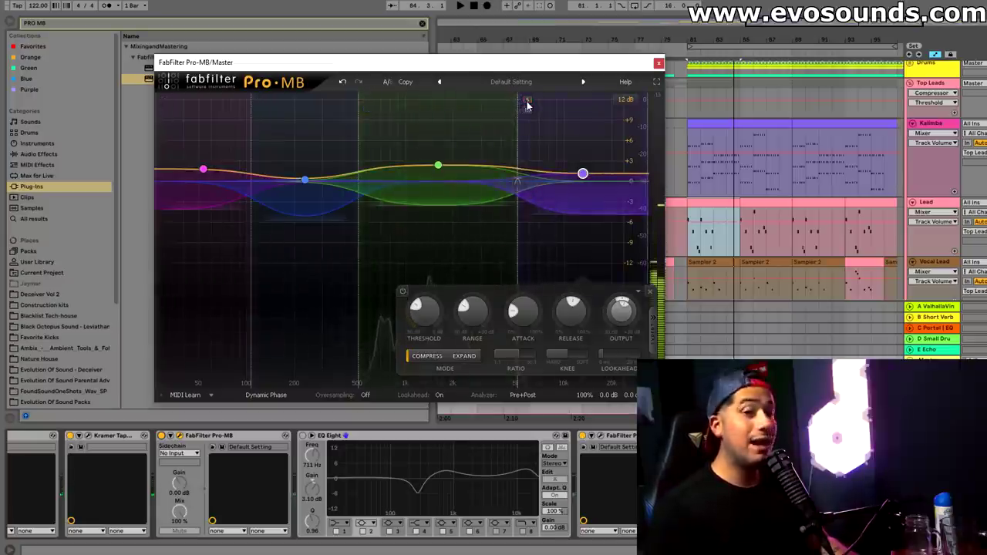
pyautogui.click(293, 128)
# Solo the blue low-mid band and A/B its compression twice during playback, then replay
pyautogui.click(261, 101)
pyautogui.press('space')
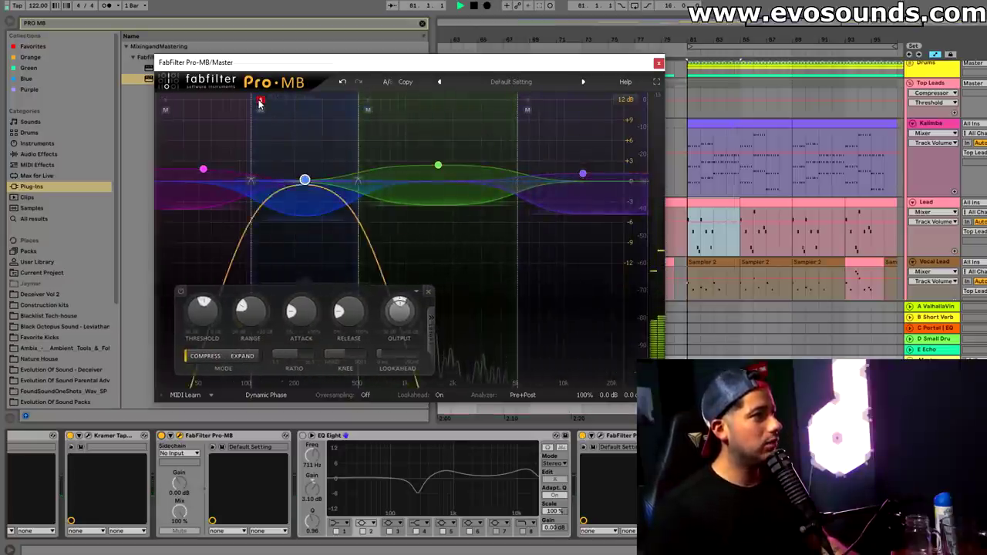
pyautogui.click(181, 294)
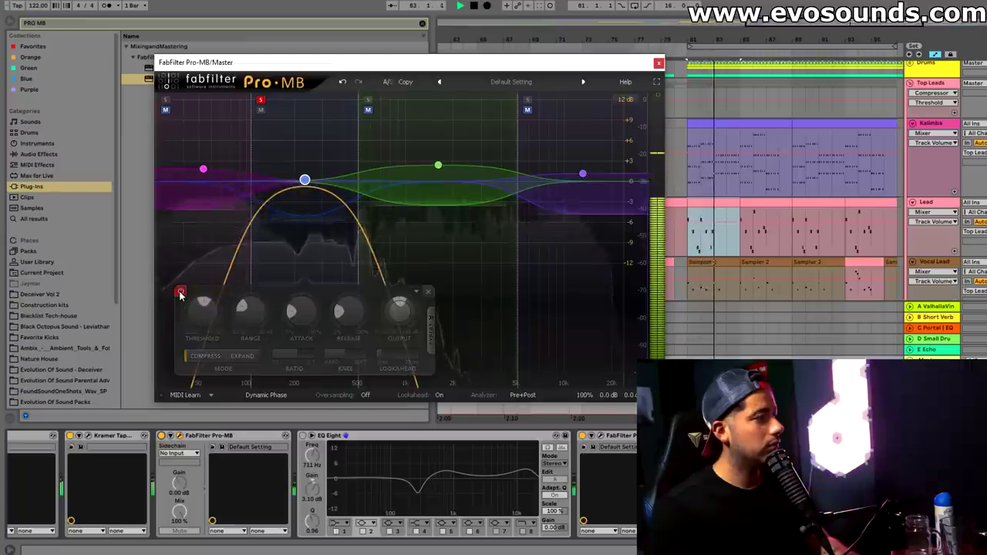
pyautogui.click(181, 294)
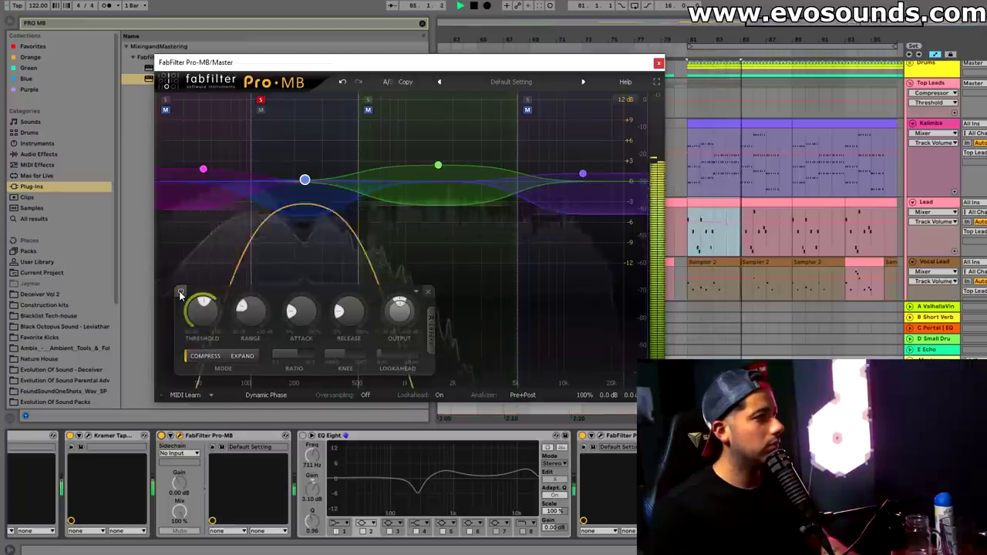
pyautogui.click(180, 294)
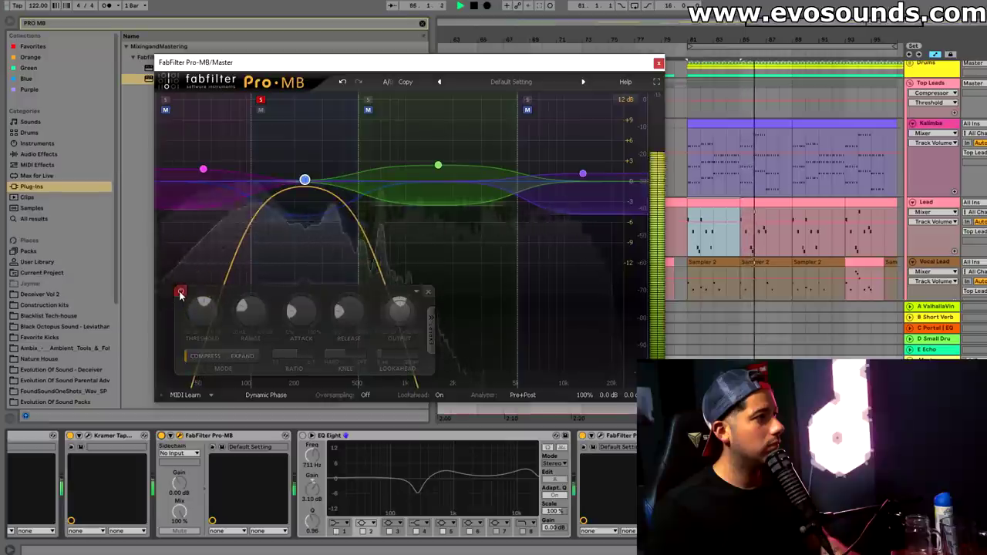
pyautogui.click(180, 294)
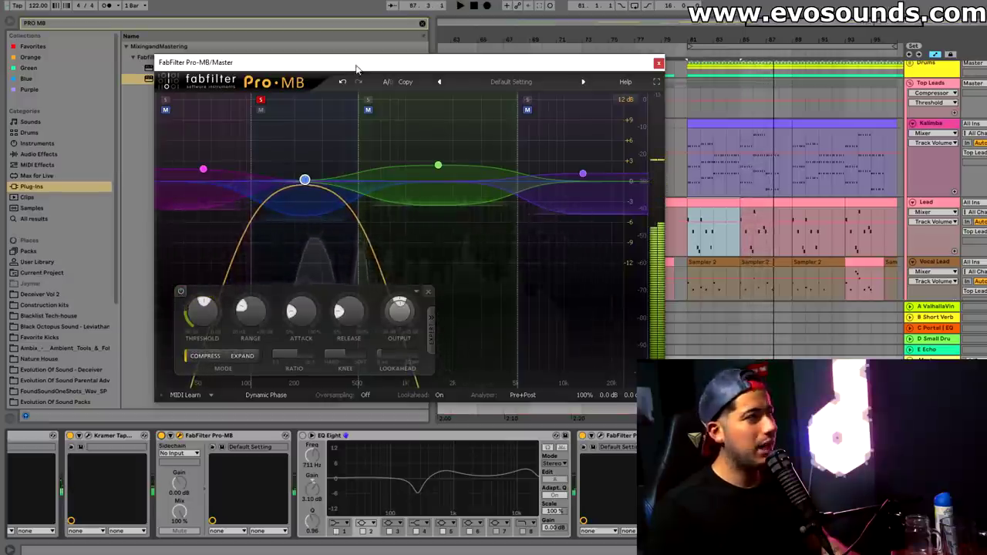
pyautogui.press('space')
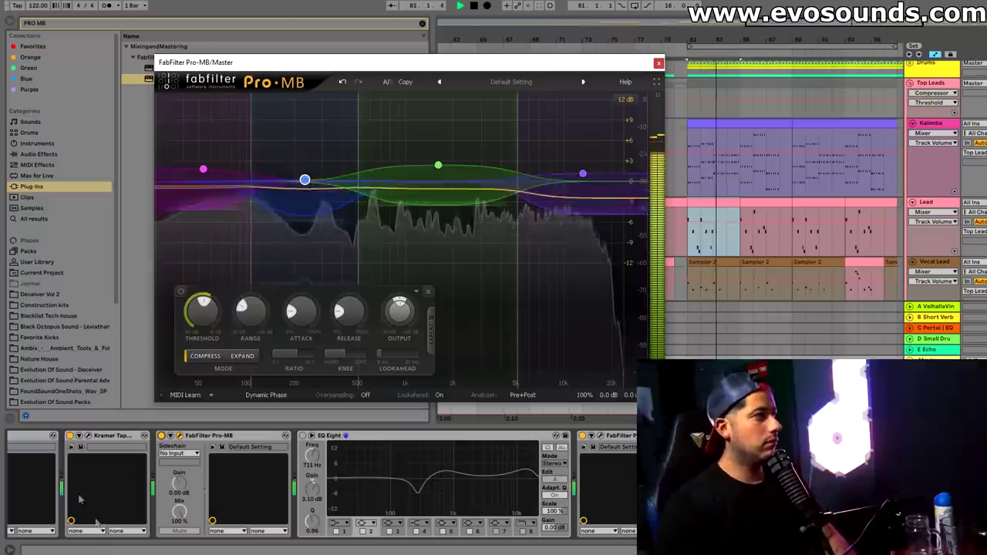
# Raise the pink low band's output to +1.39 dB, then review the green and purple bands
pyautogui.click(203, 169)
pyautogui.scroll(2, 388, 310)
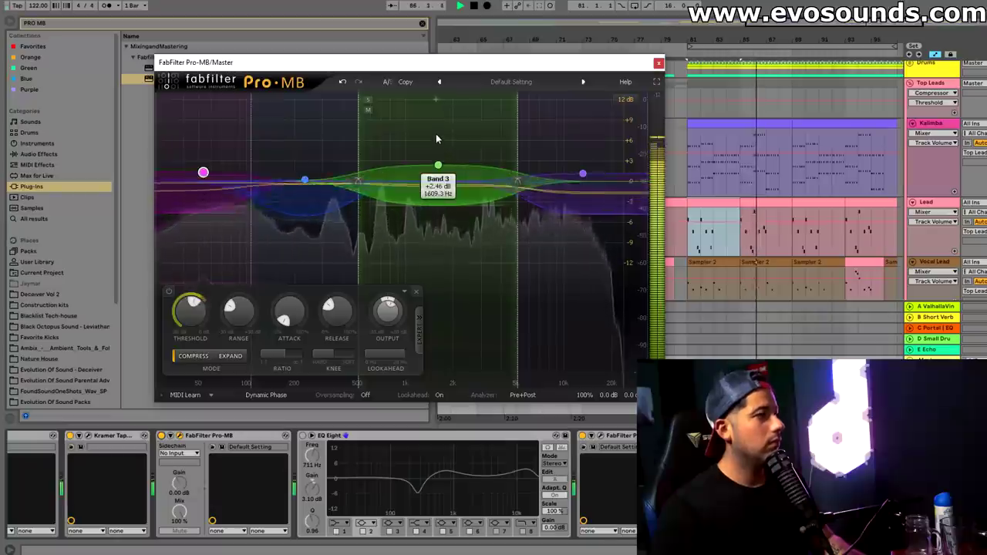
pyautogui.click(398, 142)
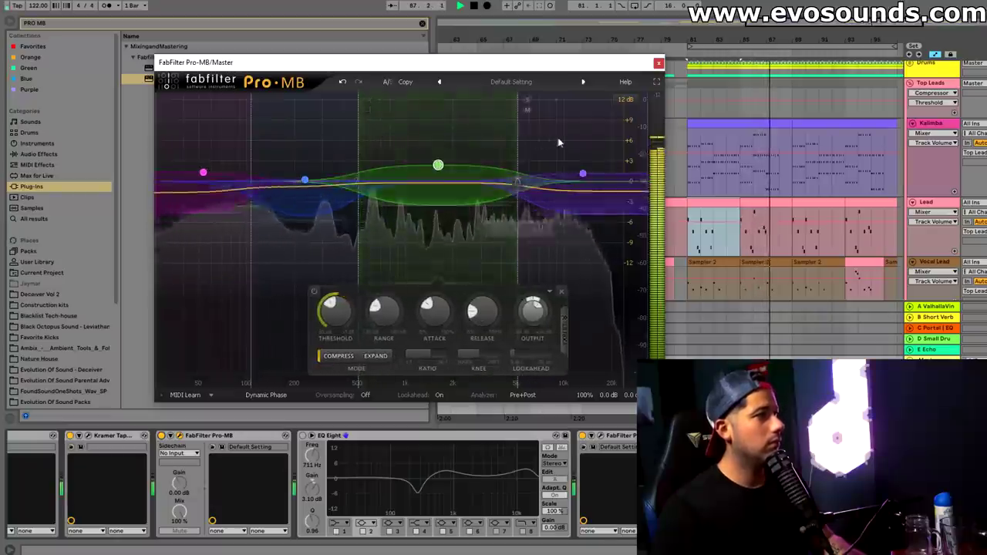
pyautogui.click(582, 173)
# A/B the whole Pro-MB compressor off and on, then select EQ Eight
pyautogui.click(161, 437)
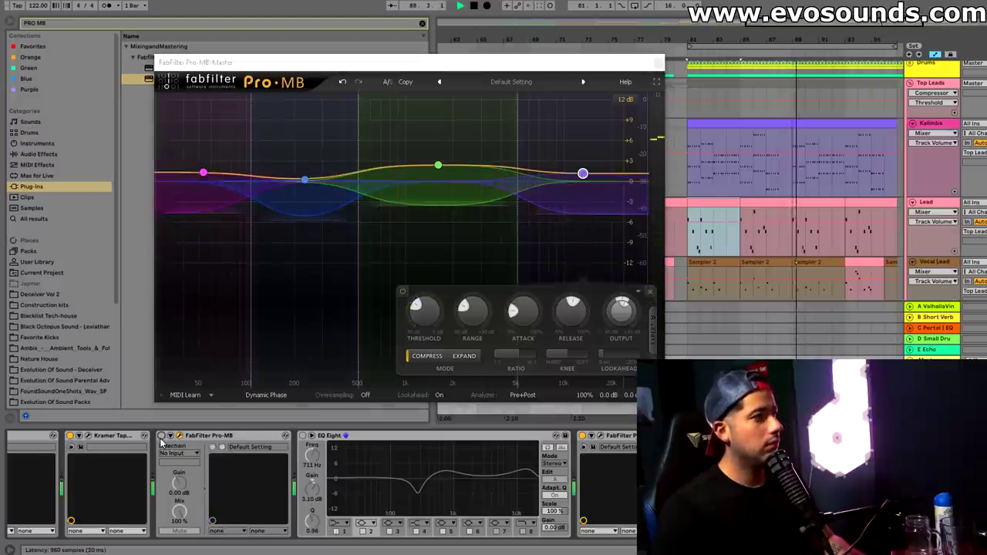
pyautogui.click(161, 437)
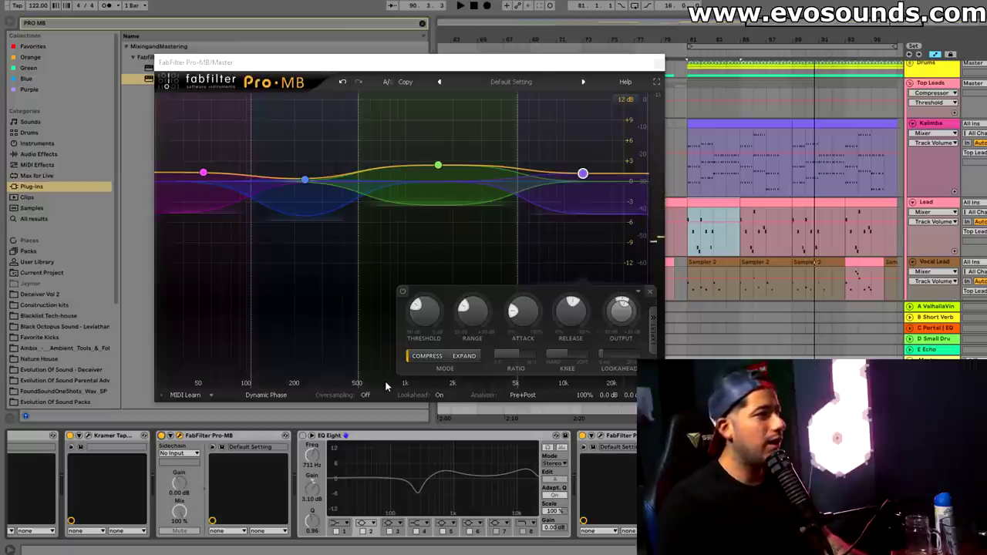
pyautogui.click(309, 440)
# Select EQ Eight's 272 Hz cut band and make it shallower while auditioning
pyautogui.click(419, 494)
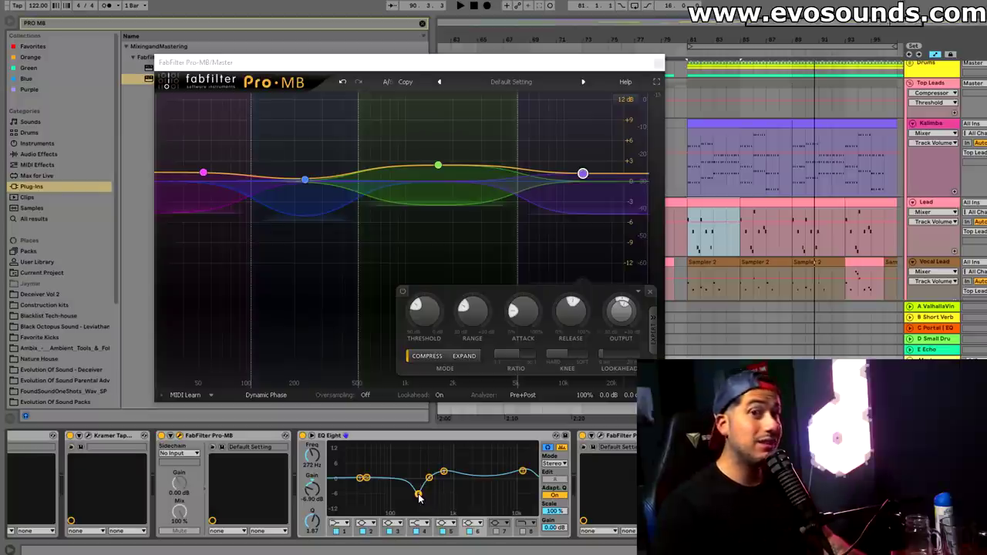
pyautogui.press('space')
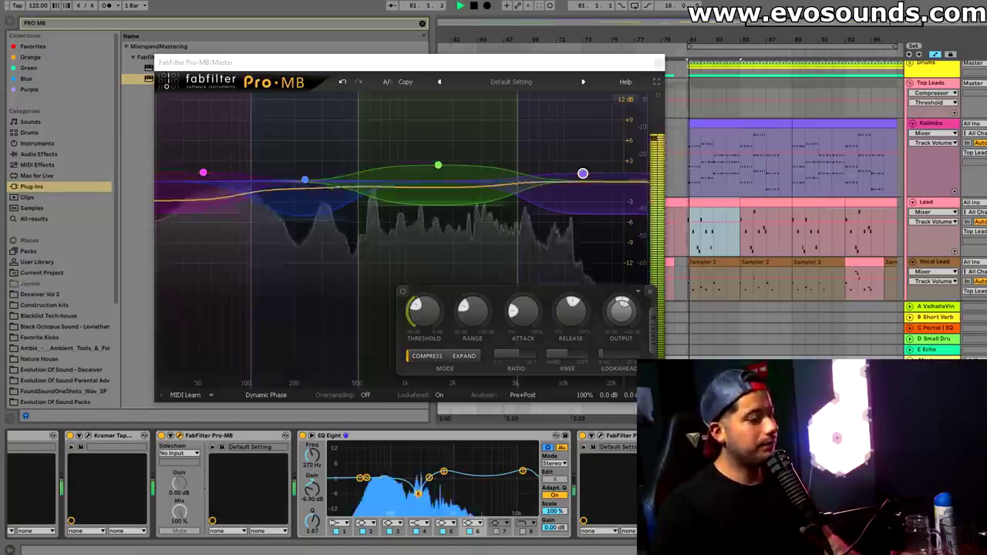
pyautogui.moveTo(417, 494); pyautogui.dragTo(421, 488)
pyautogui.press('space')
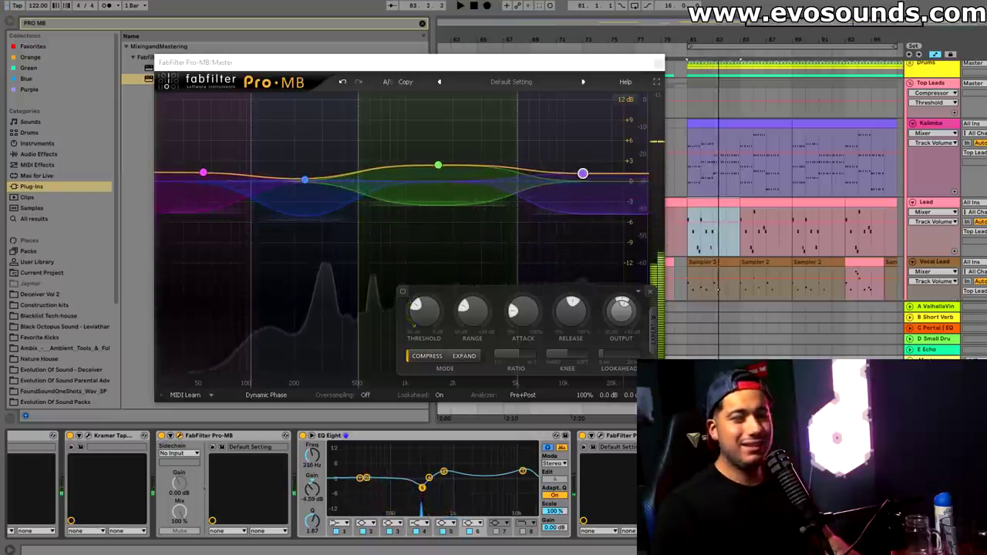
# Move the low-mid cut to about 261 Hz at -4.34 dB, auditioning with repeated playback
pyautogui.press('space')
pyautogui.moveTo(422, 487); pyautogui.dragTo(415, 488)
pyautogui.press('space')
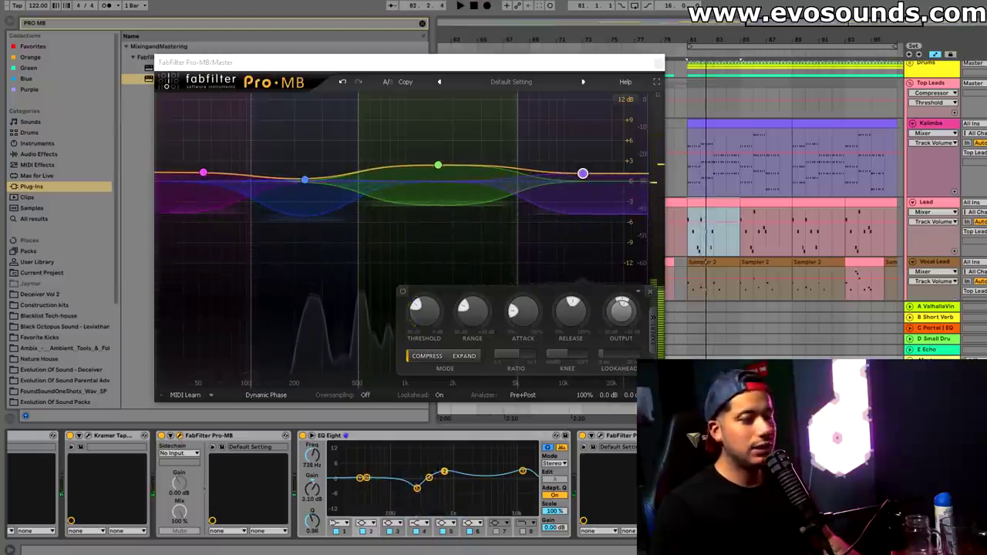
pyautogui.press('space')
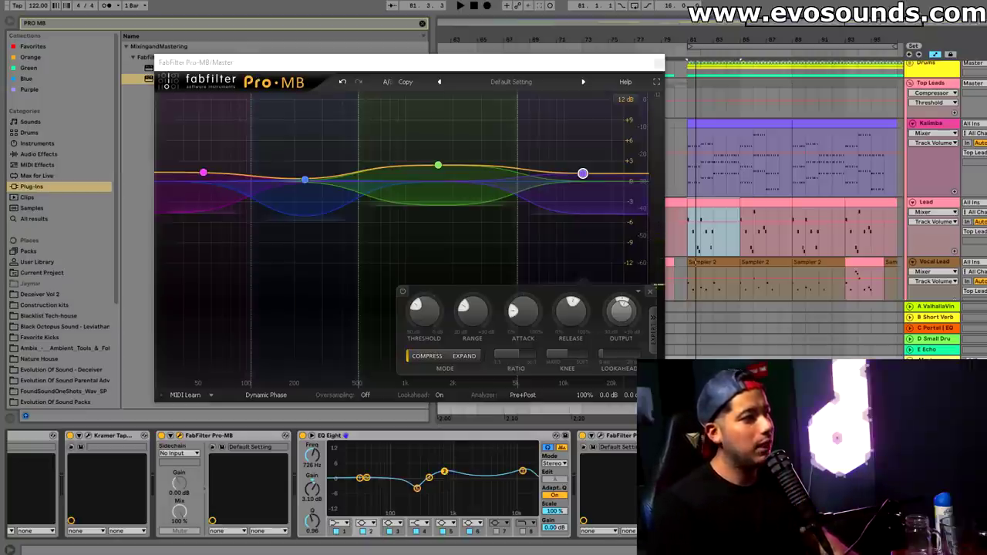
pyautogui.press('space')
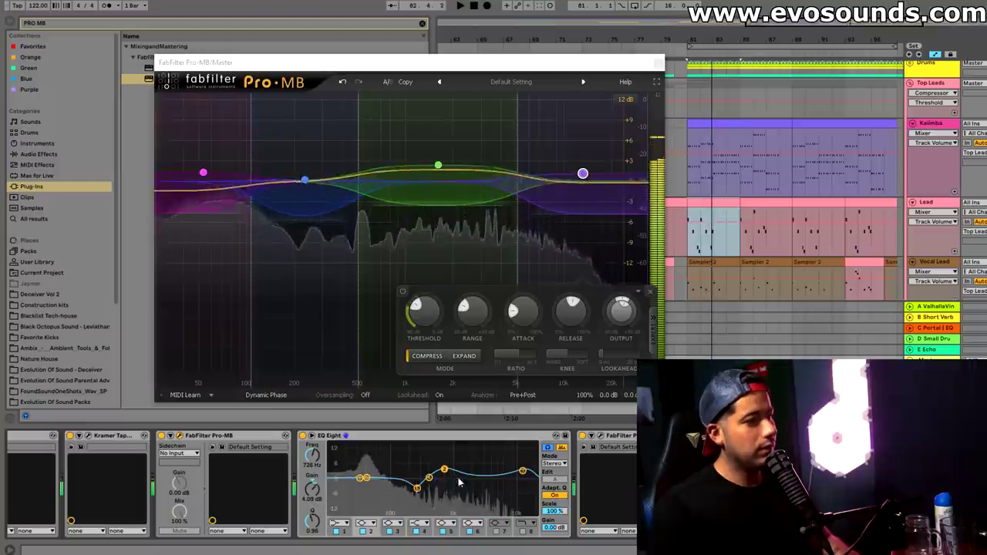
pyautogui.press('space')
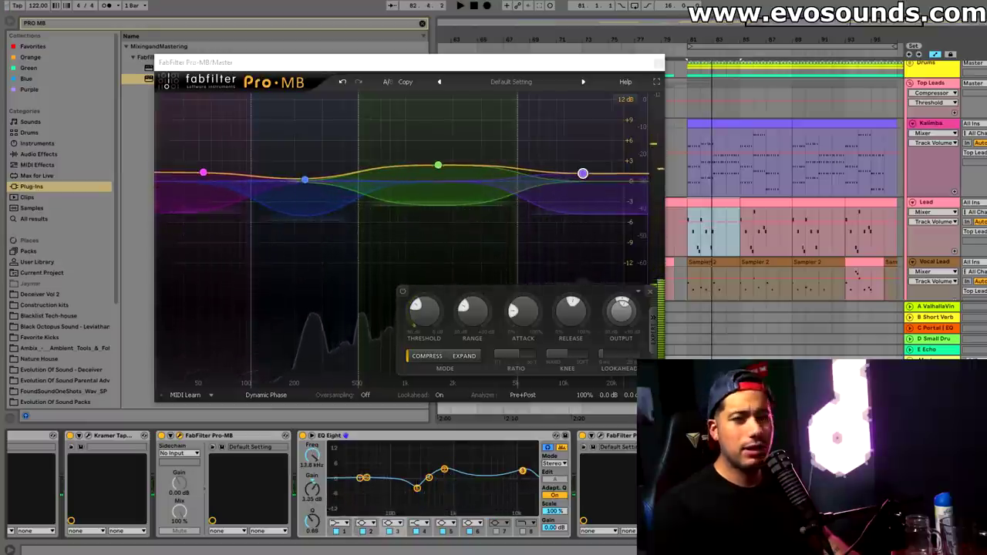
pyautogui.press('space')
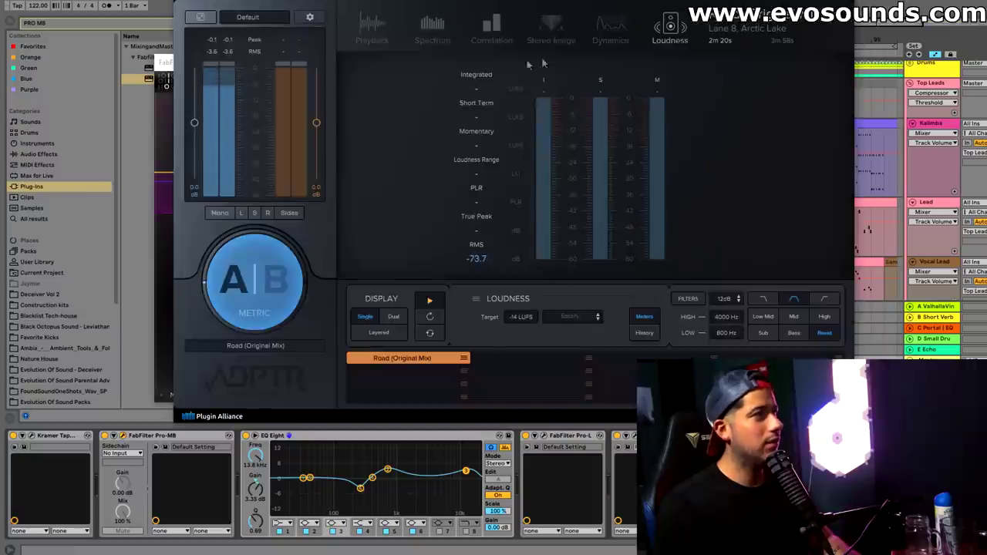
# Play the mix, move the SPAN analyser window aside, and solo Pro-MB's green mid band
pyautogui.press('space')
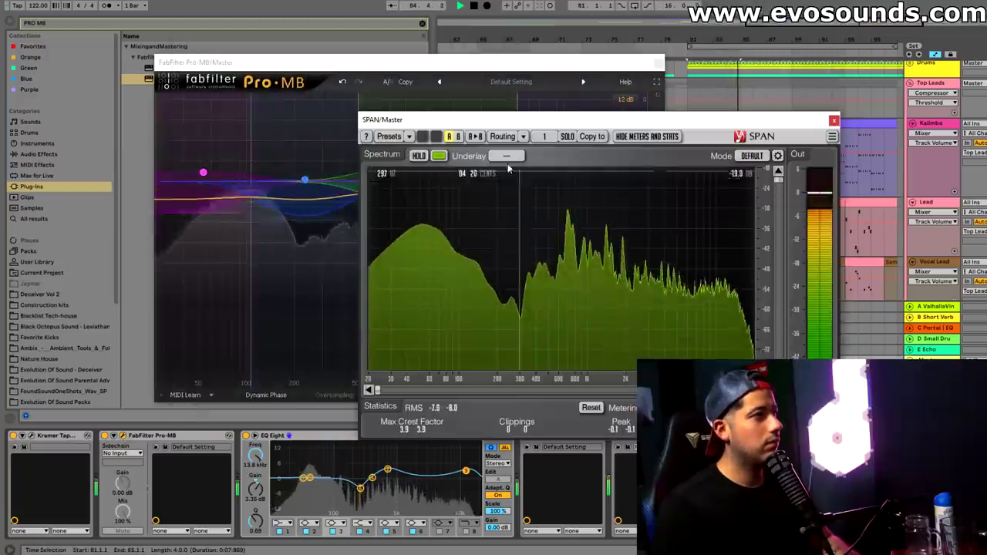
pyautogui.moveTo(508, 120); pyautogui.dragTo(655, 92)
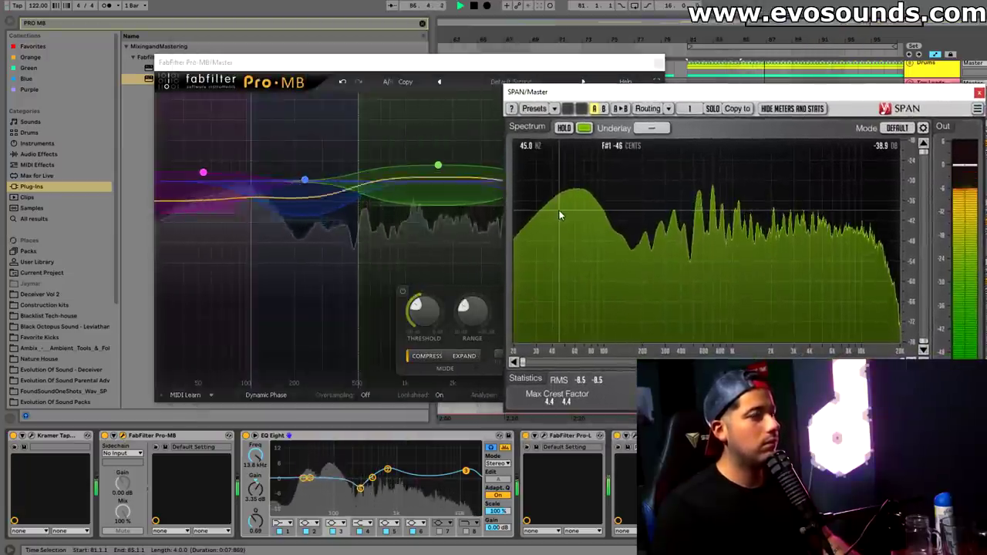
pyautogui.click(391, 142)
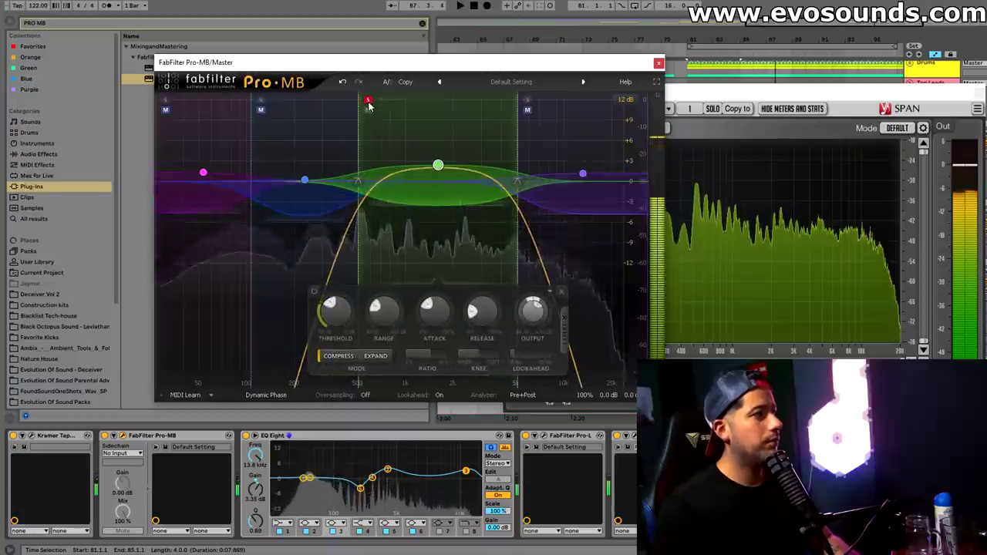
# Lower the green mid band's threshold to about -44 dB and A/B its compression
pyautogui.press('space')
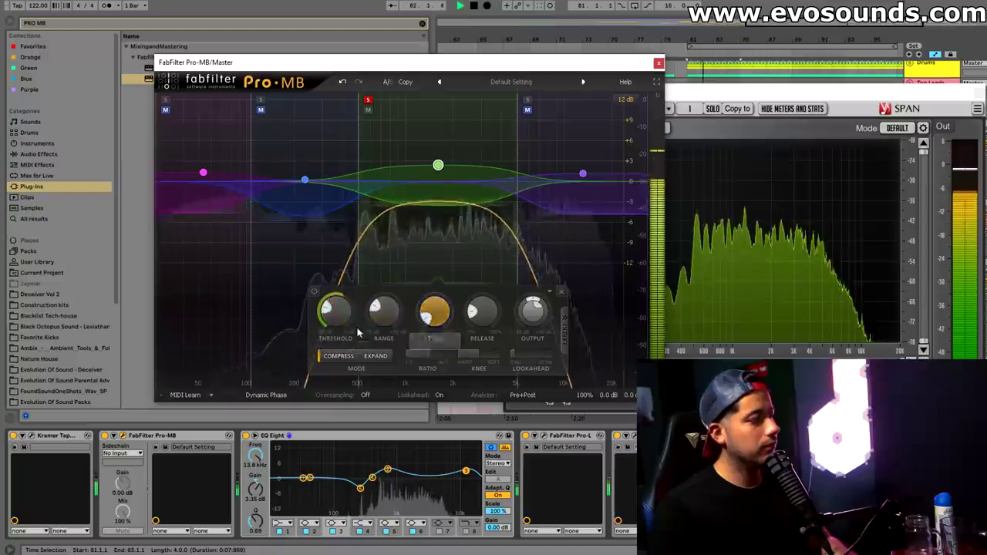
pyautogui.scroll(-3, 334, 304)
pyautogui.click(314, 291)
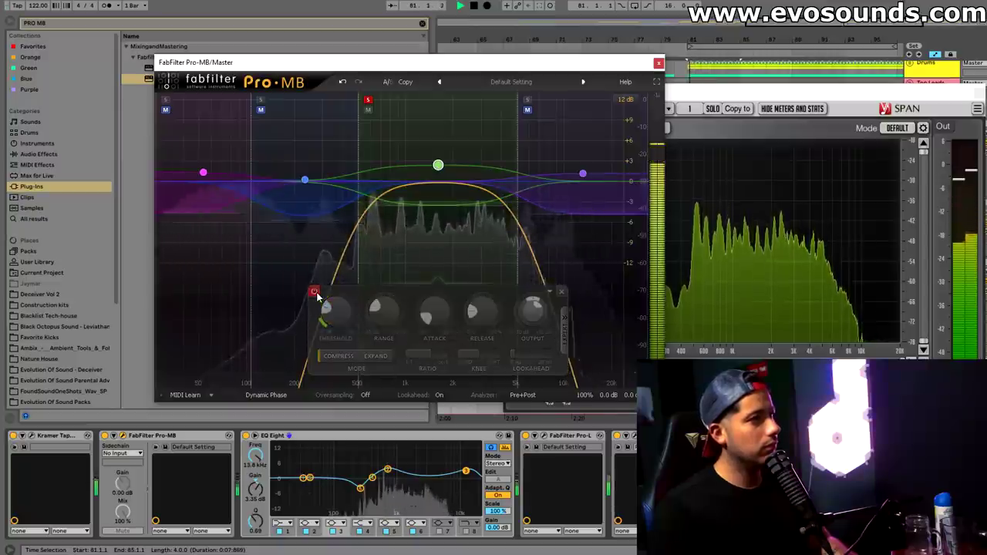
pyautogui.click(314, 293)
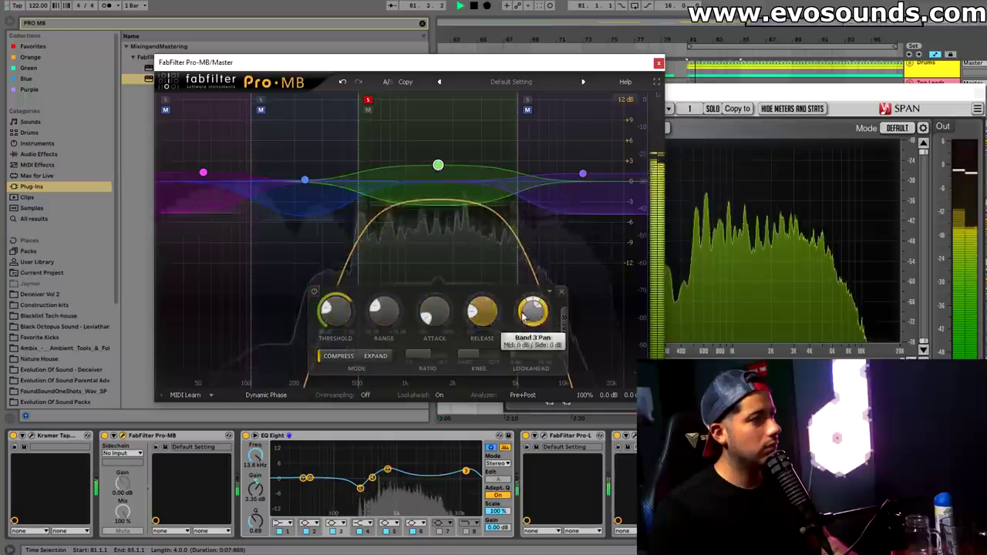
# Raise the mid band's output to about +3.63 dB, compare again, and unsolo it
pyautogui.scroll(2, 532, 311)
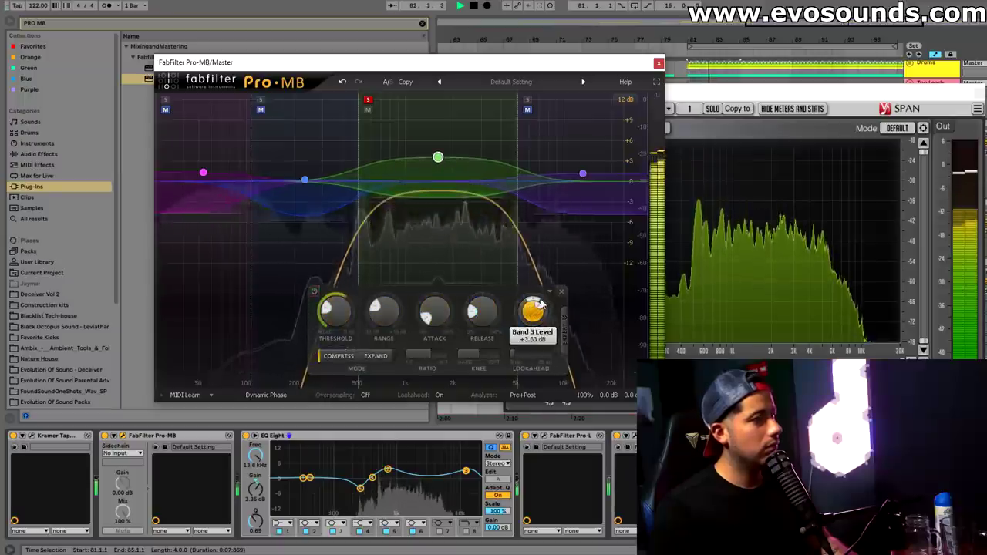
pyautogui.click(314, 292)
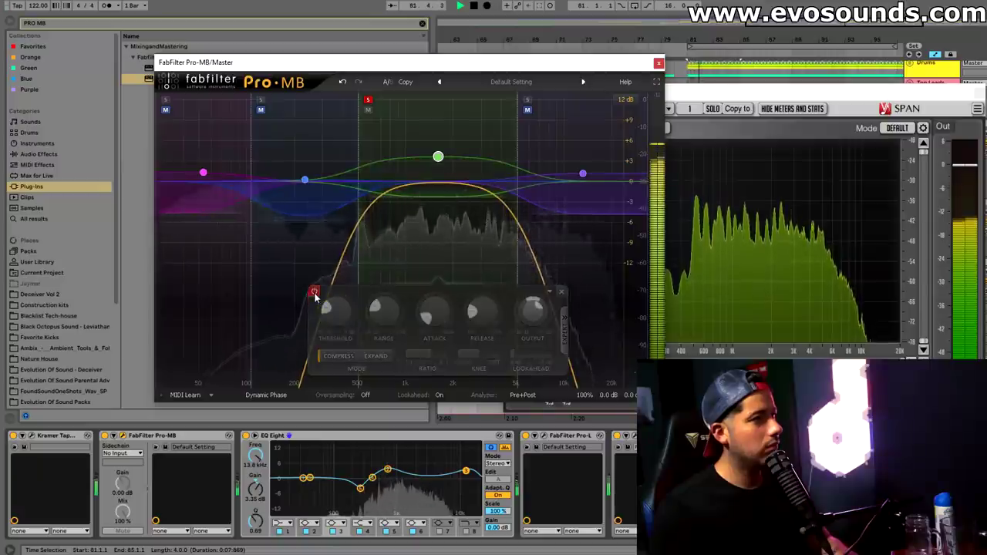
pyautogui.click(313, 292)
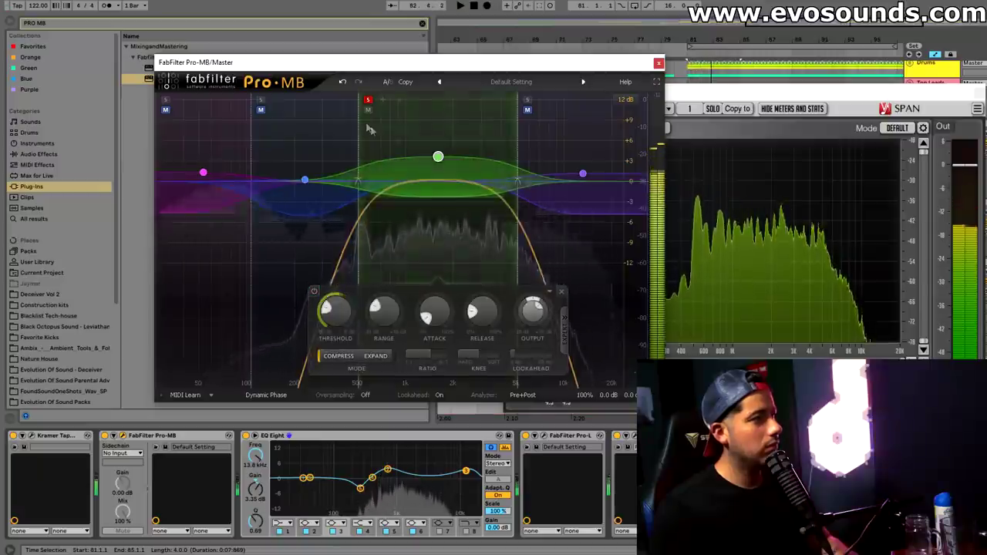
pyautogui.click(368, 100)
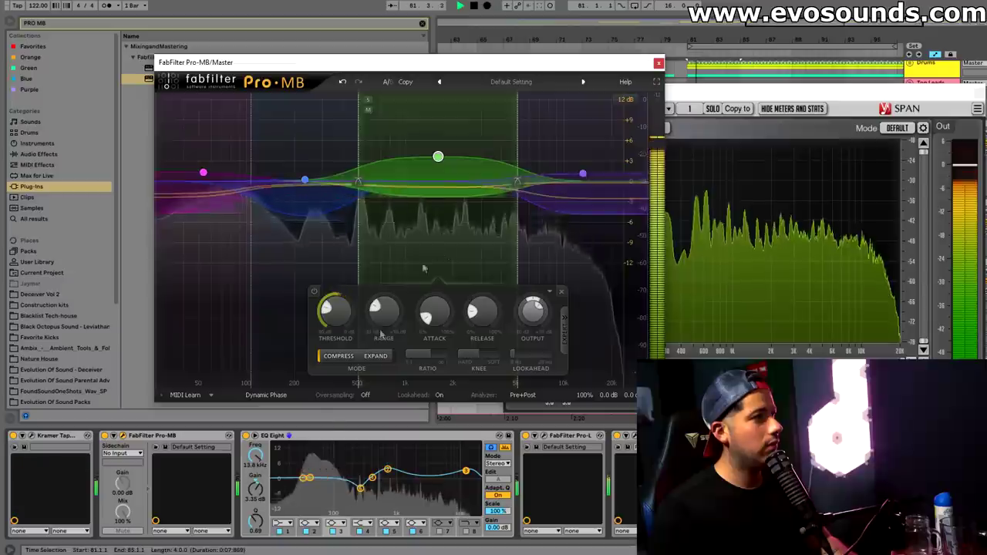
# A/B Pro-MB, view the pink low band's settings, and inspect the SPAN spectrum
pyautogui.click(106, 436)
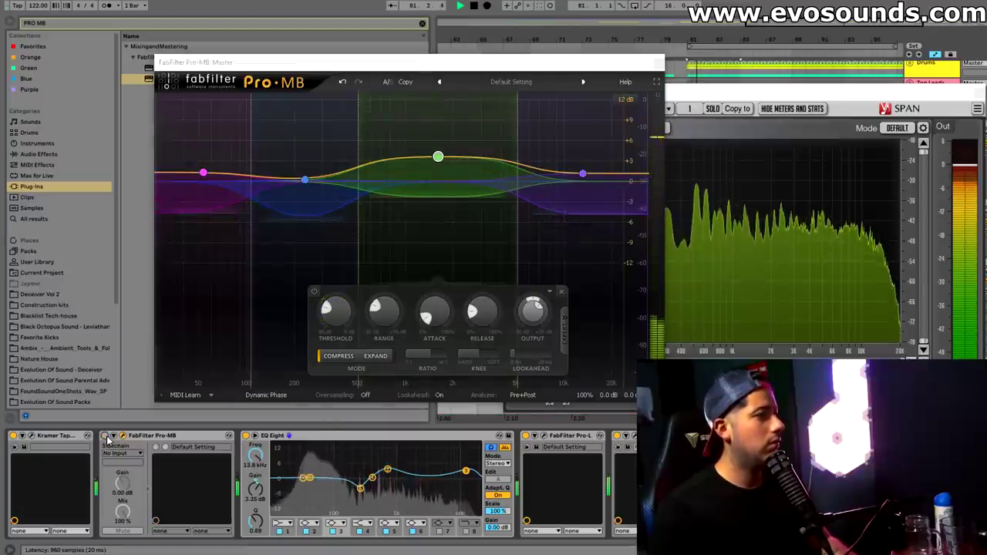
pyautogui.click(106, 436)
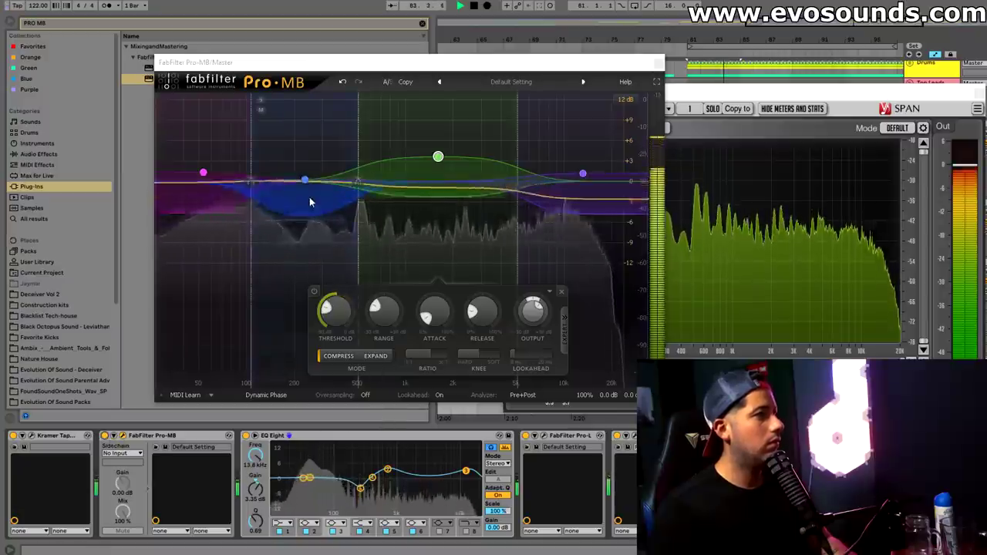
pyautogui.click(209, 145)
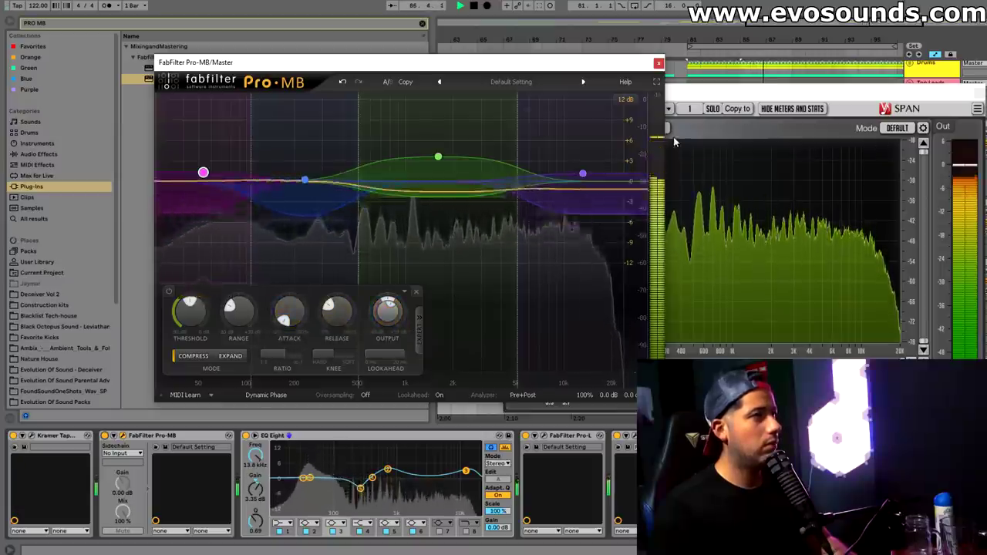
pyautogui.click(701, 93)
pyautogui.click(646, 189)
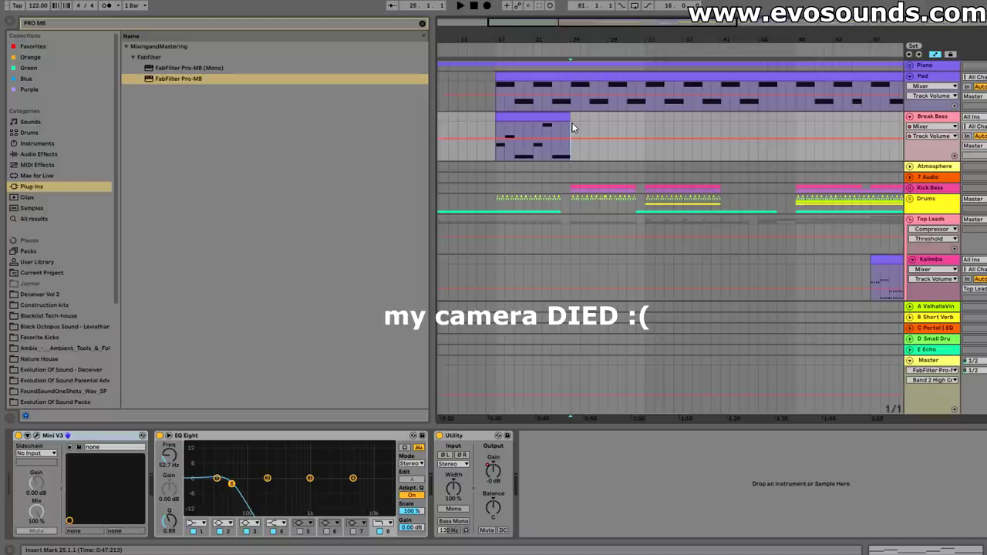
# Play the arrangement, zoom around the playhead, and display the Master track's device chain
pyautogui.press('space')
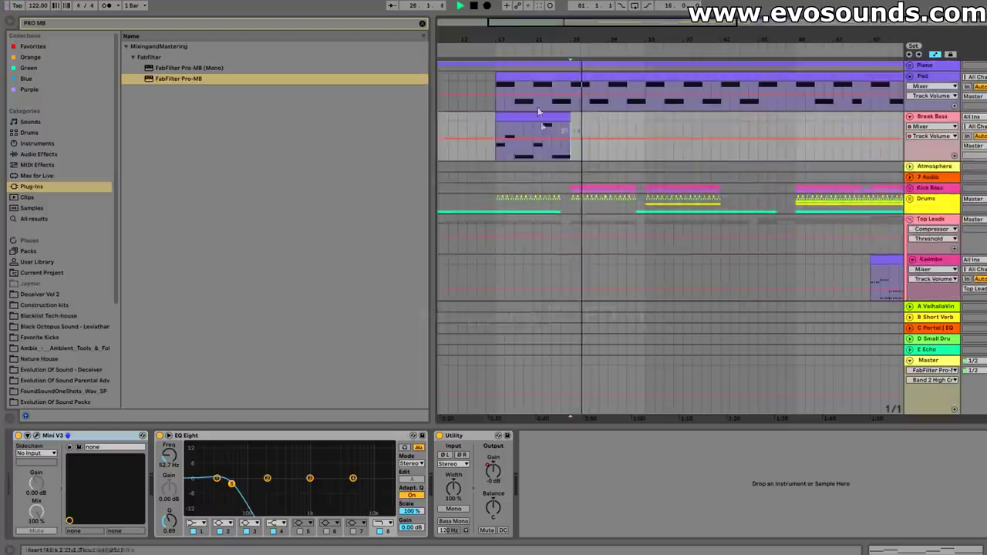
pyautogui.press('-')
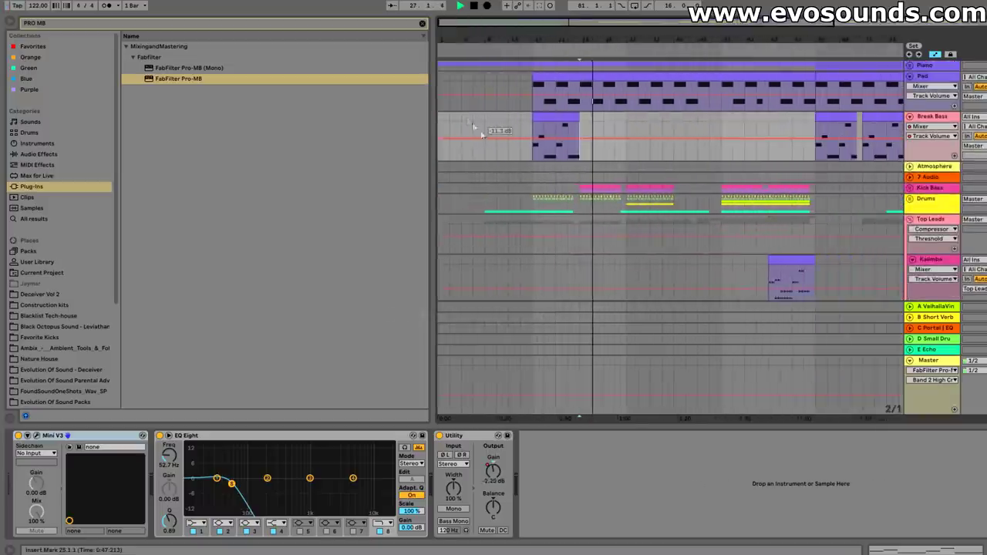
pyautogui.click(440, 103)
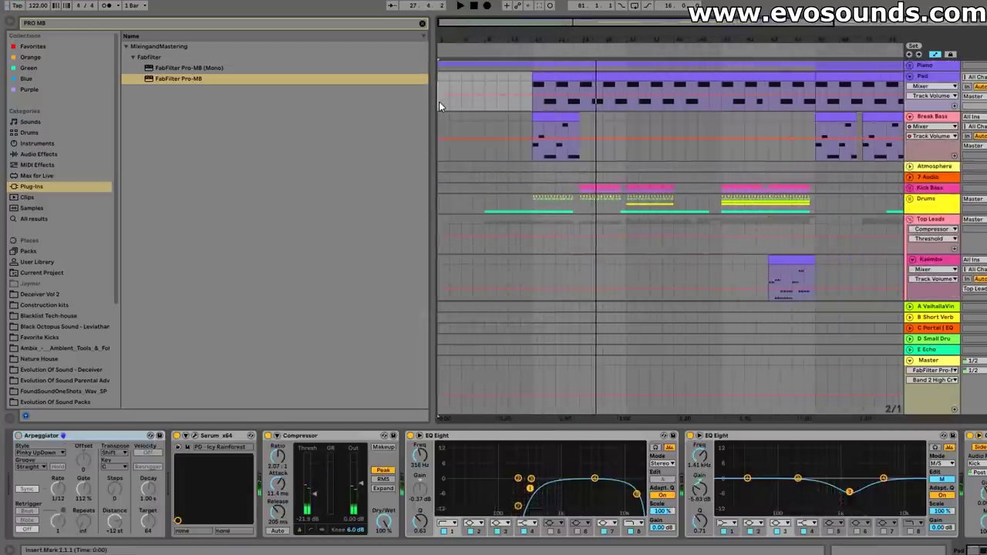
pyautogui.press('+')
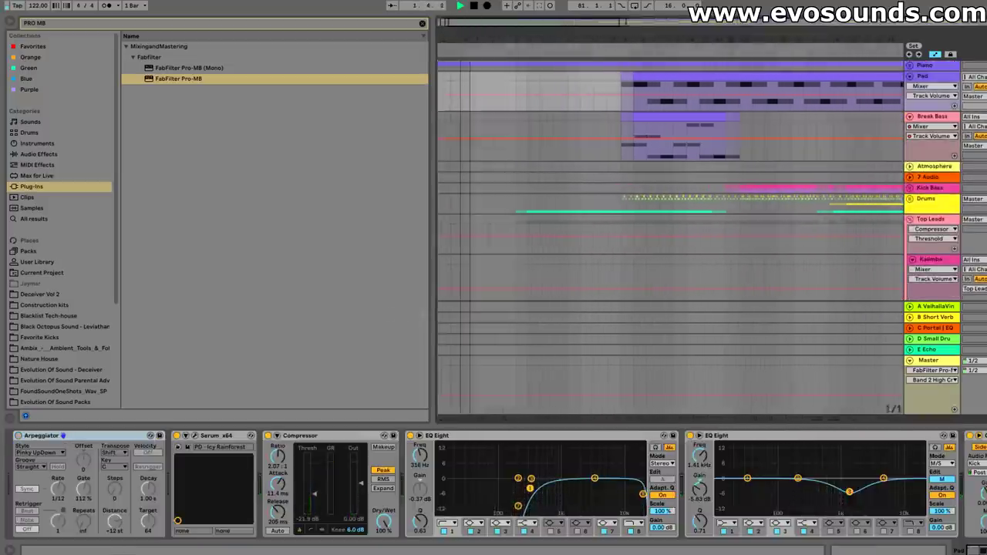
pyautogui.click(948, 359)
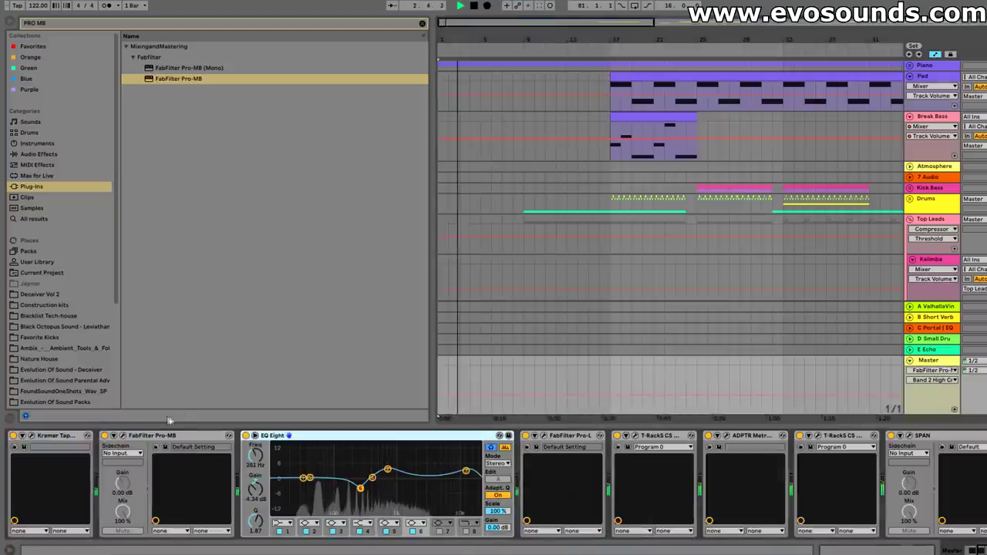
# Switch Pro-MB and EQ Eight off on the master, then A/B Pro-MB
pyautogui.click(106, 437)
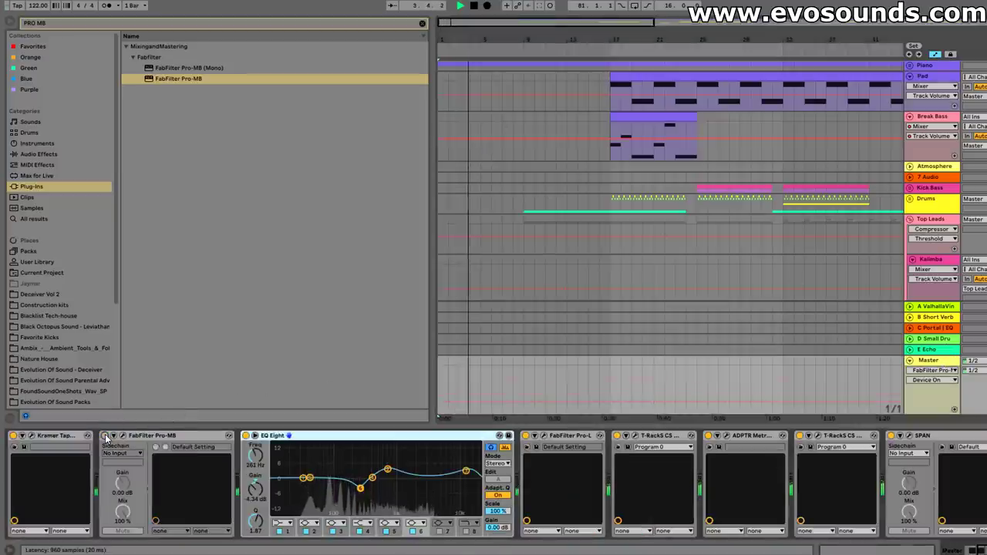
pyautogui.press('0')
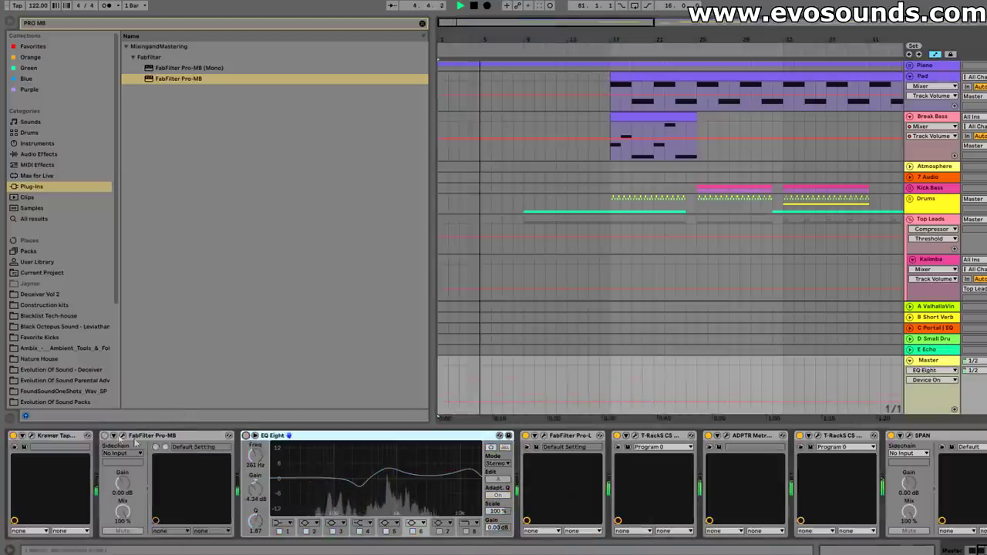
pyautogui.click(105, 436)
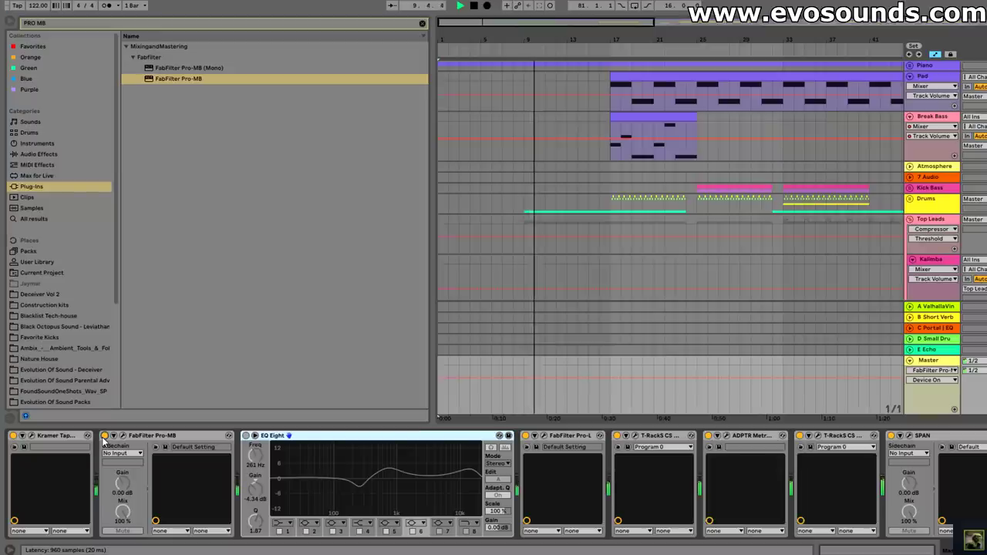
pyautogui.click(105, 437)
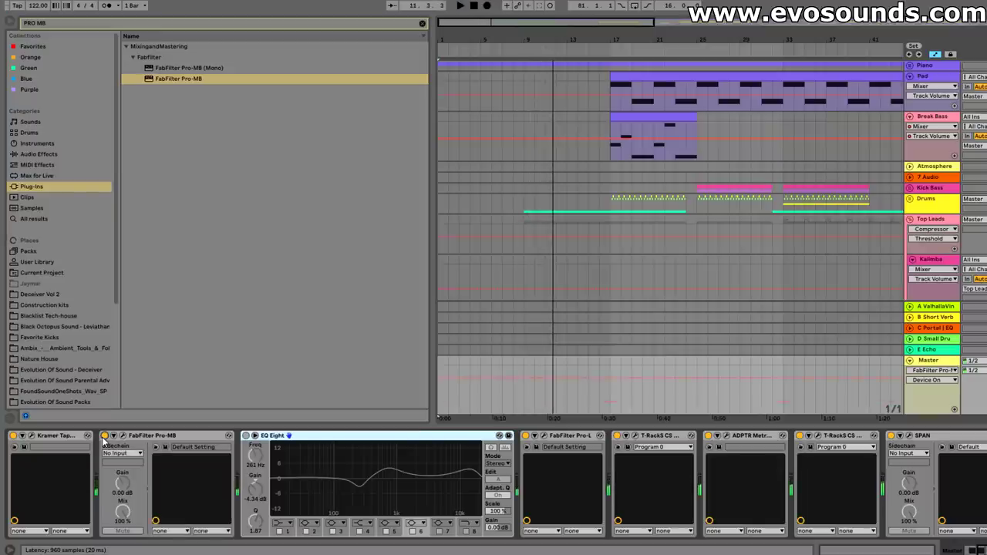
# Restart playback from the Kick Bass track and bring back the Master device chain
pyautogui.click(599, 192)
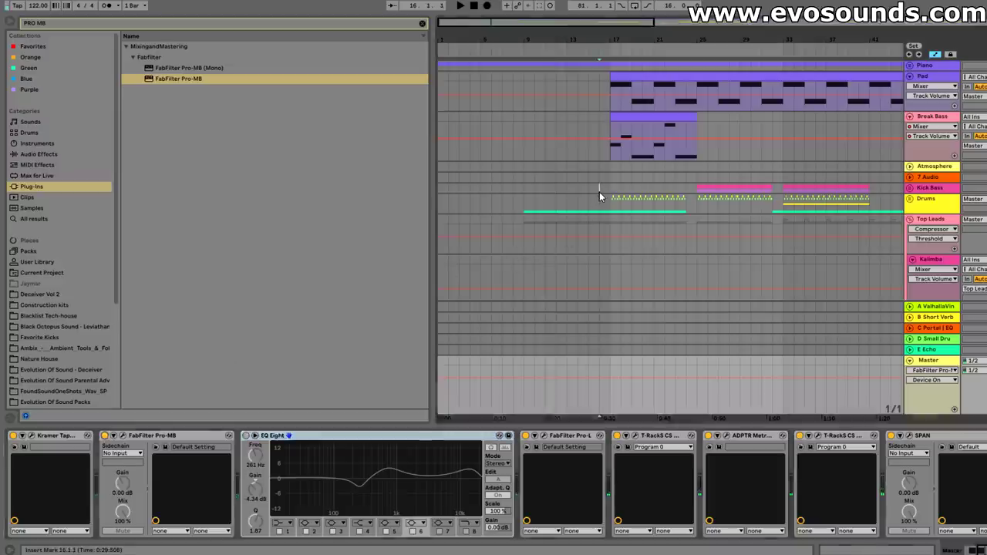
pyautogui.press('space')
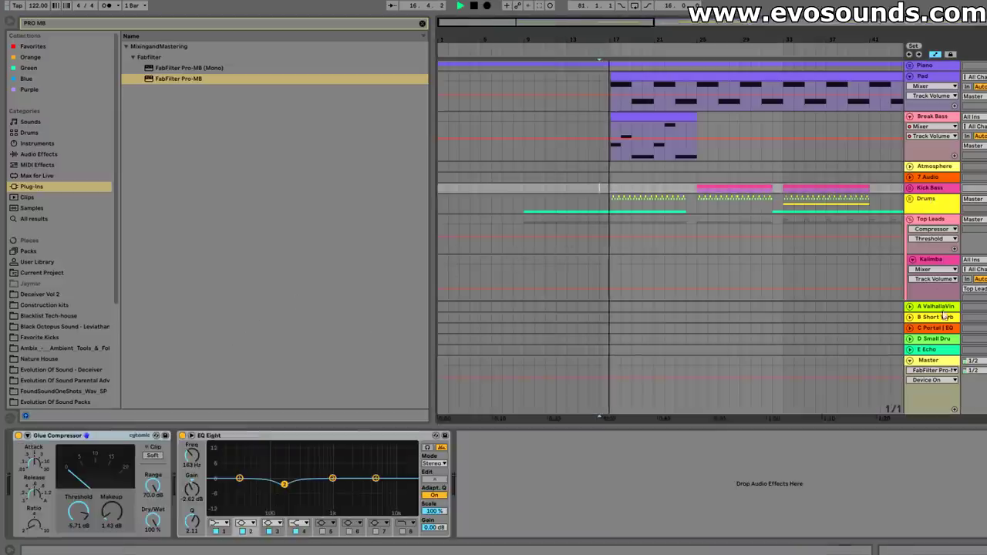
pyautogui.click(929, 361)
# Compare Pro-MB bypassed and active several times, stop playback, and re-enable EQ Eight
pyautogui.click(104, 436)
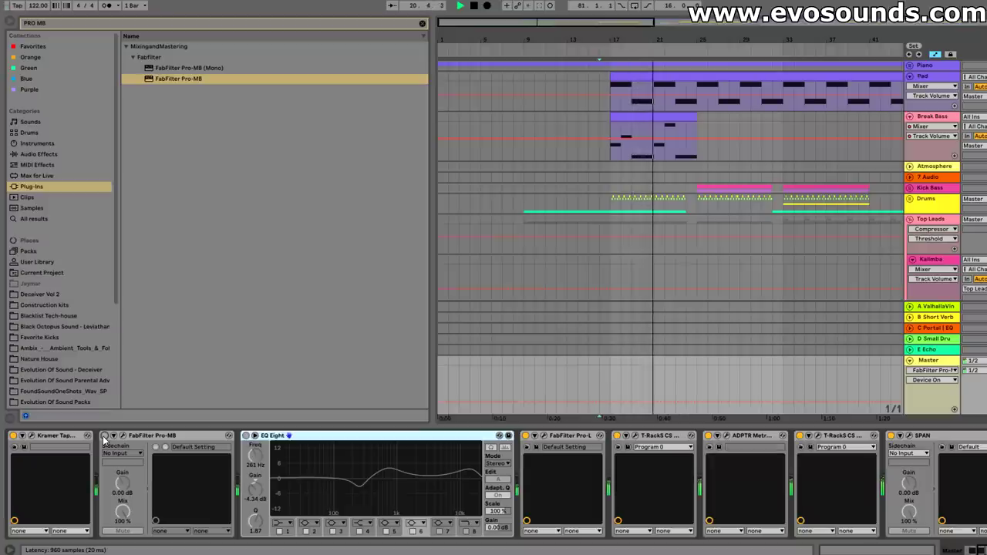
pyautogui.click(104, 436)
pyautogui.click(104, 436)
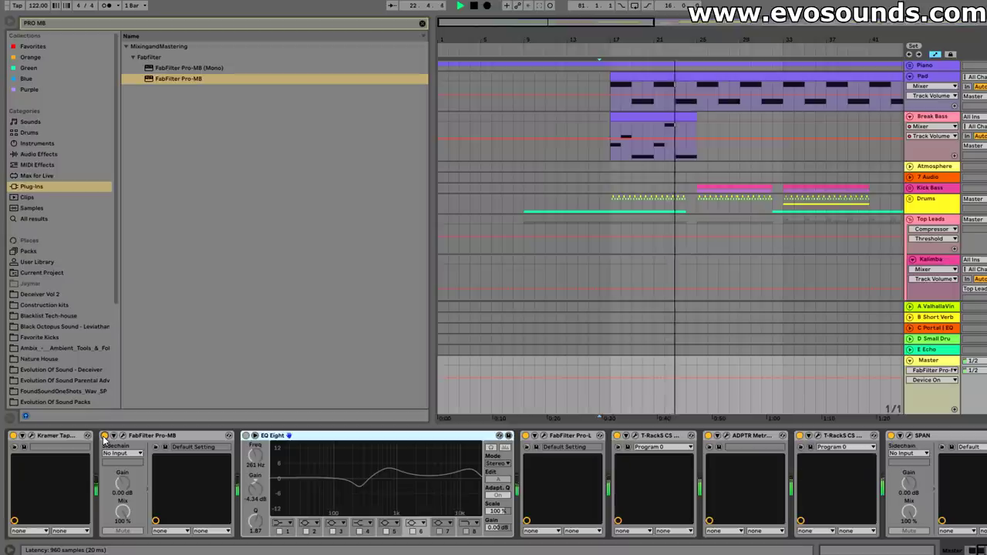
pyautogui.moveTo(694, 21); pyautogui.dragTo(699, 22)
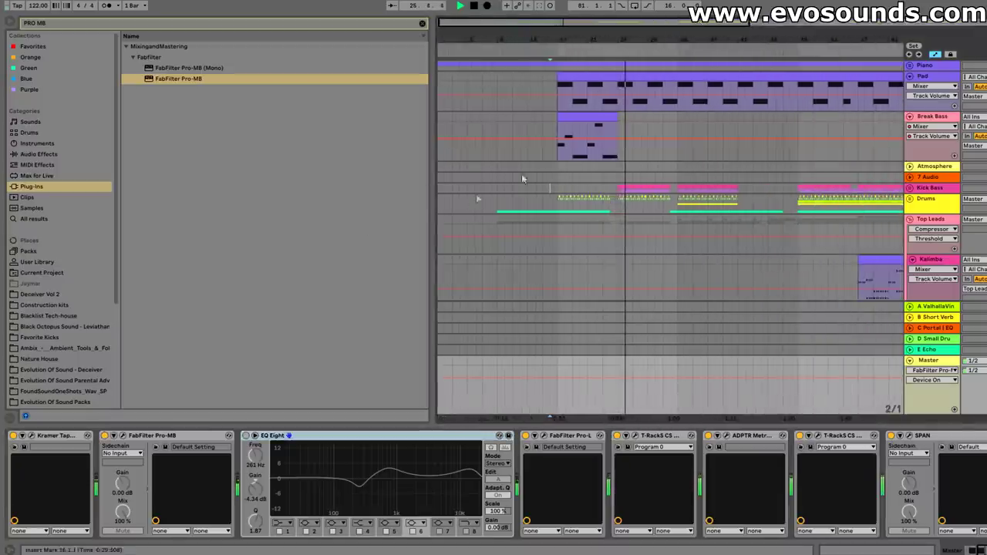
pyautogui.click(106, 437)
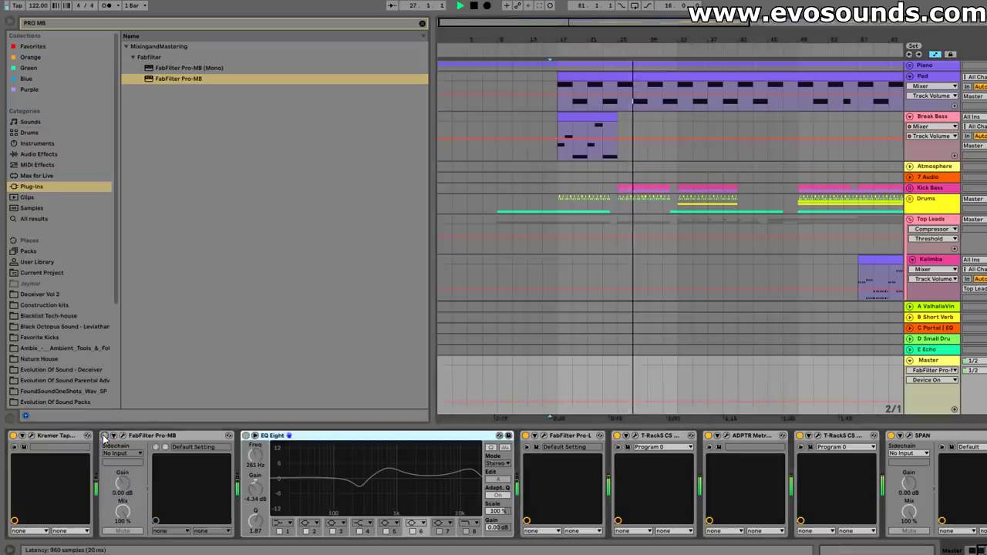
pyautogui.click(106, 436)
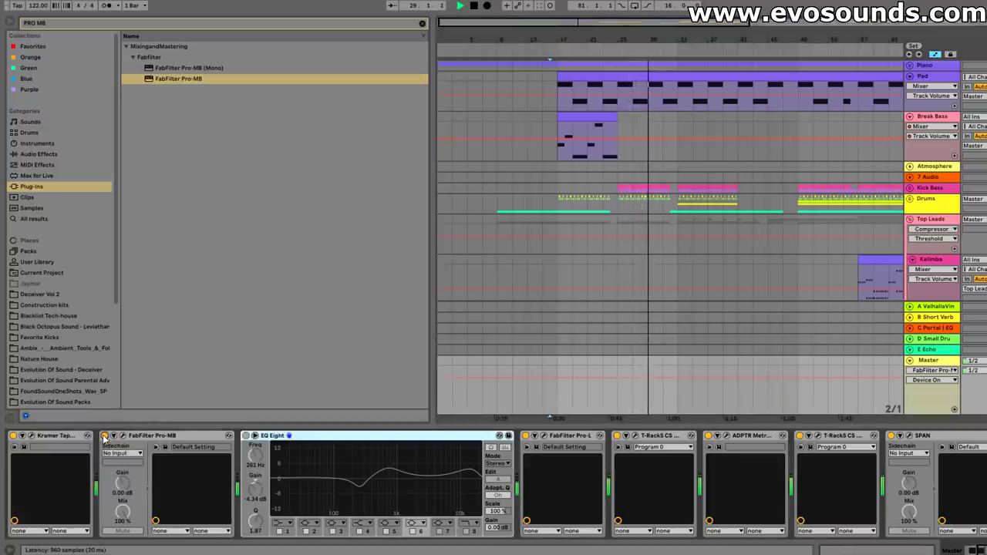
pyautogui.press('space')
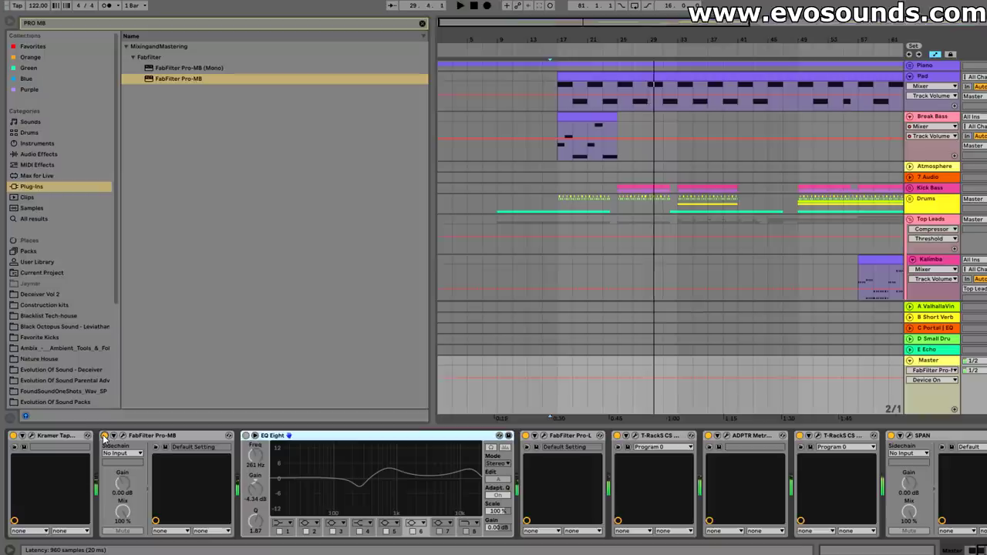
pyautogui.click(246, 436)
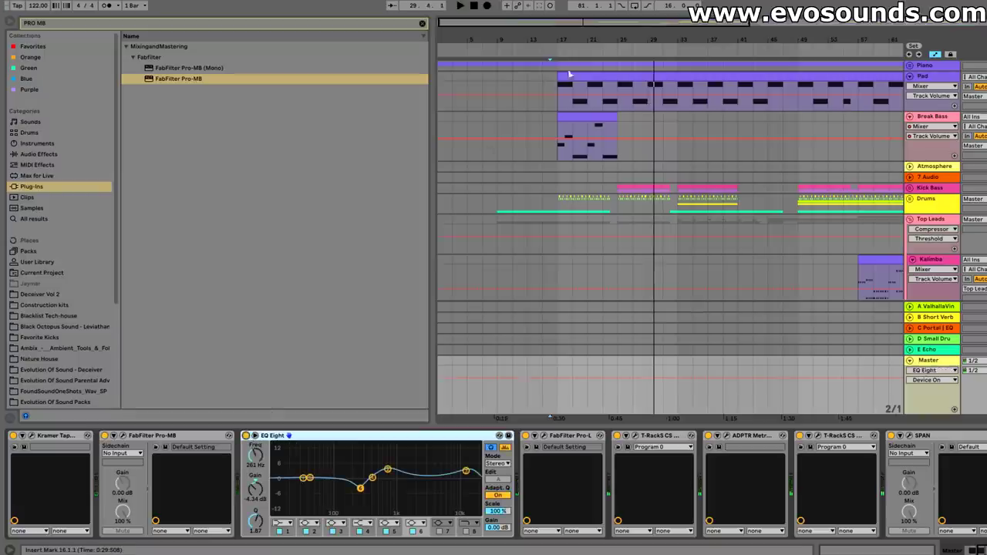
pyautogui.click(614, 163)
pyautogui.press('space')
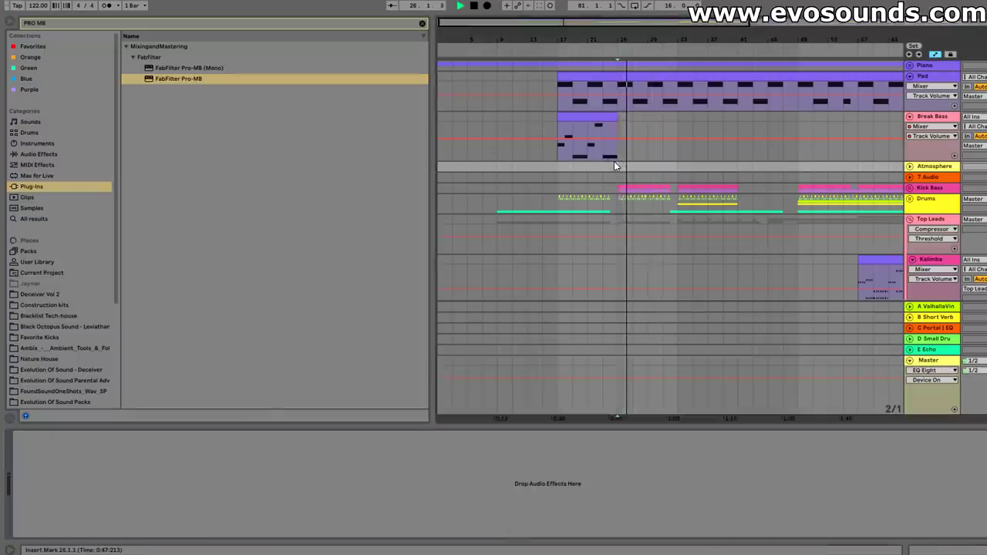
pyautogui.press('space')
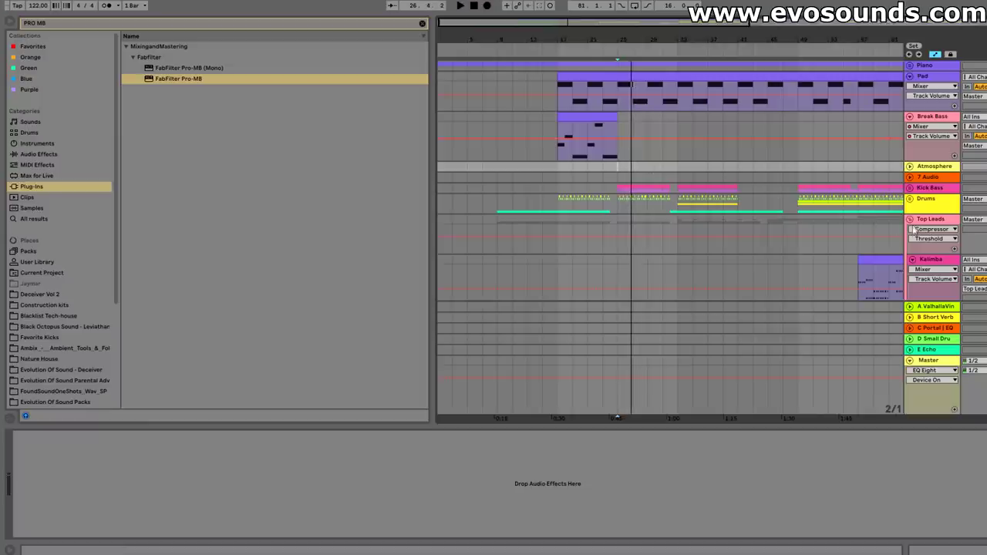
pyautogui.scroll(-3, 917, 232)
pyautogui.click(930, 231)
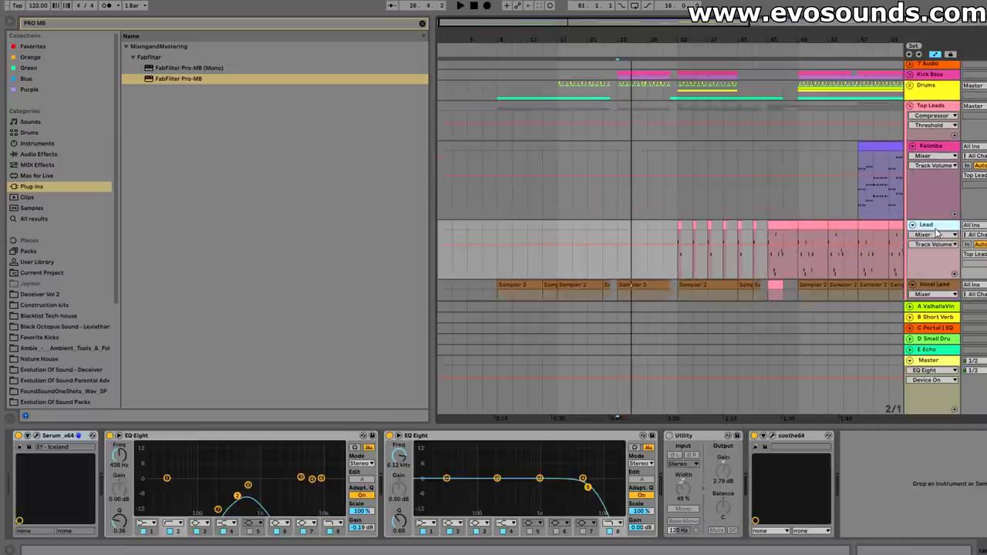
pyautogui.scroll(-1, 937, 231)
pyautogui.click(935, 239)
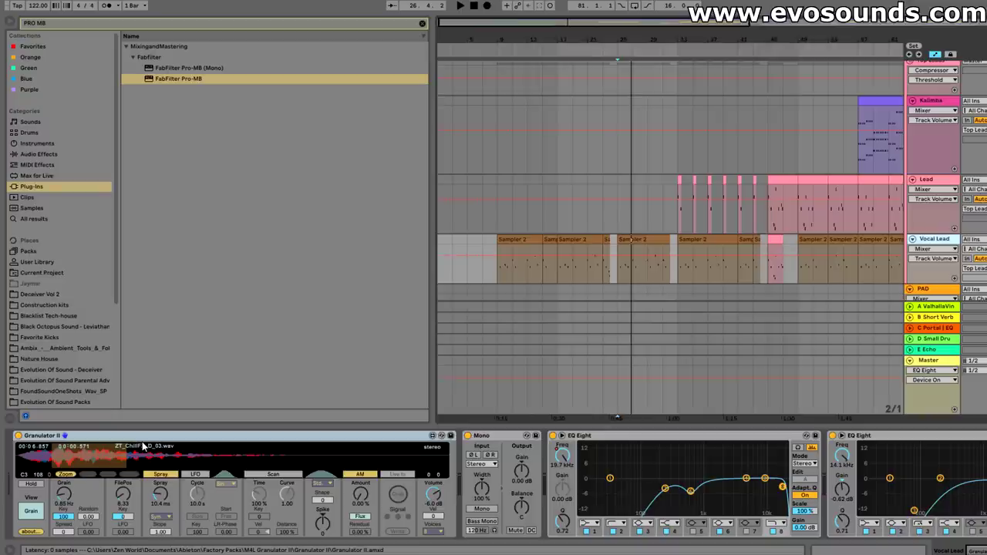
pyautogui.click(929, 362)
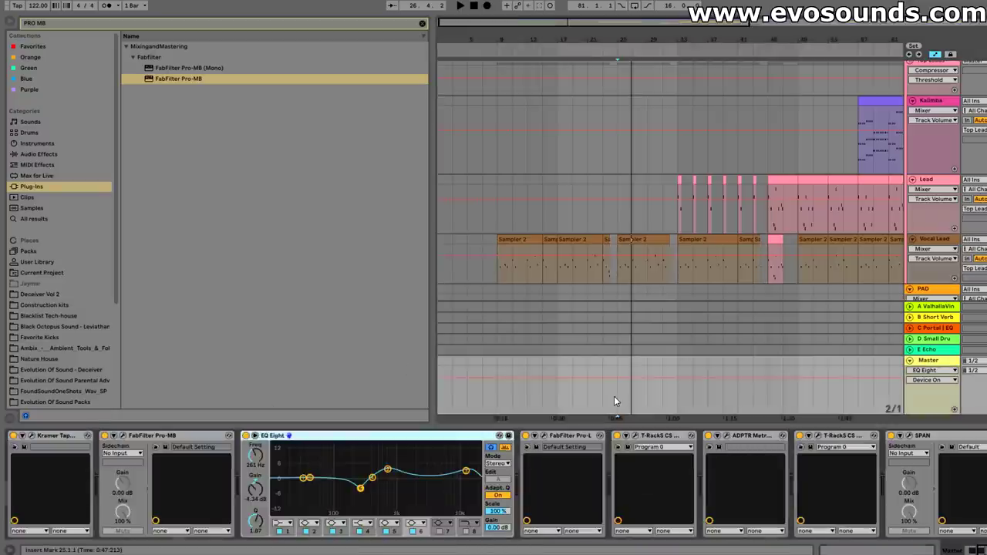
# Open the master's Pro-MB editor and bring up the pink low band's settings panel
pyautogui.click(121, 436)
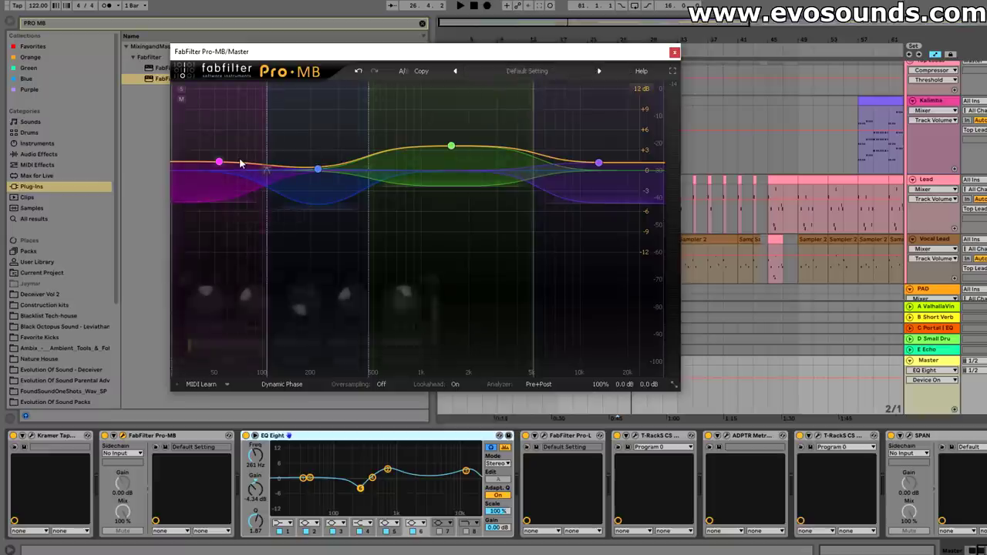
pyautogui.moveTo(240, 164)
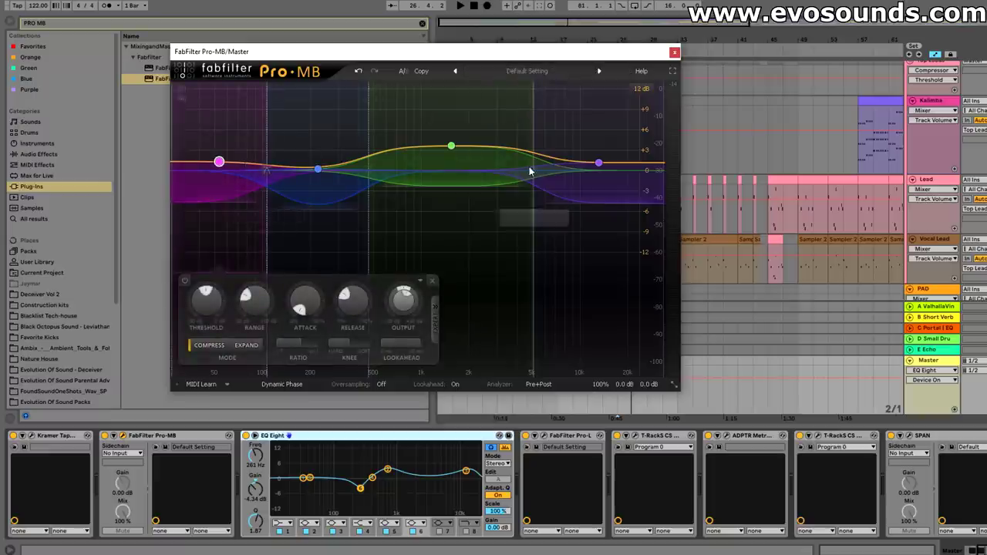